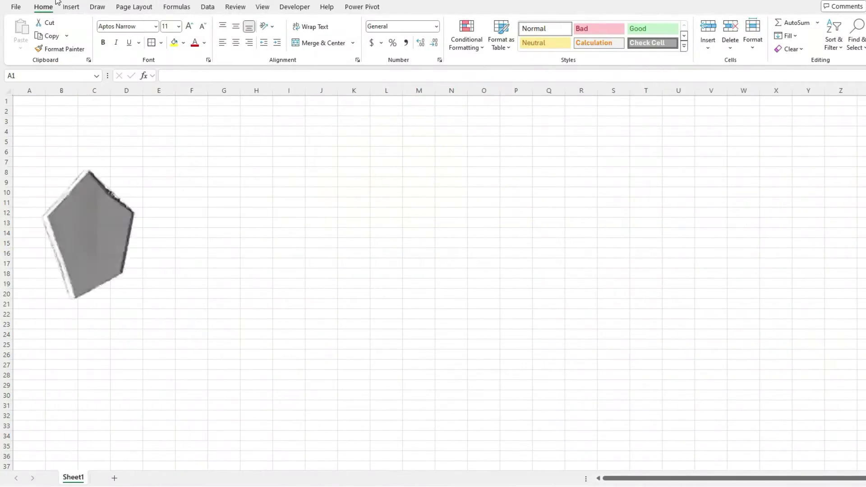
Step: Label cell B2 'Name'
left_click(69, 114)
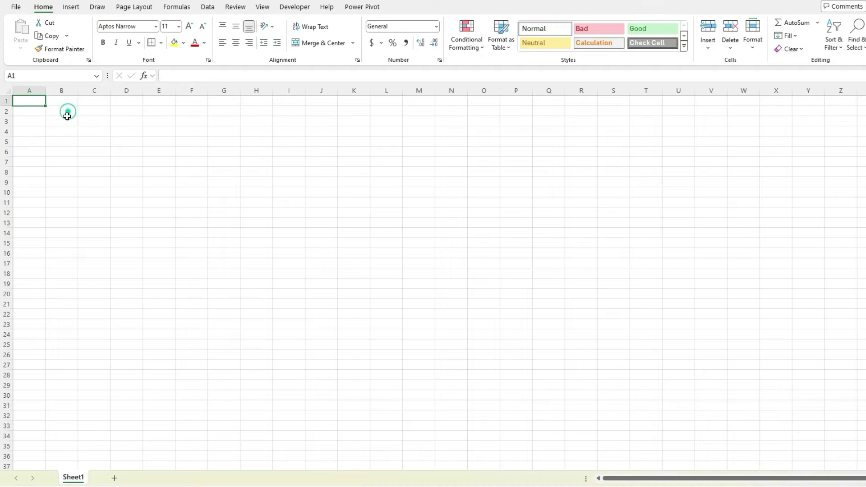
type("Name")
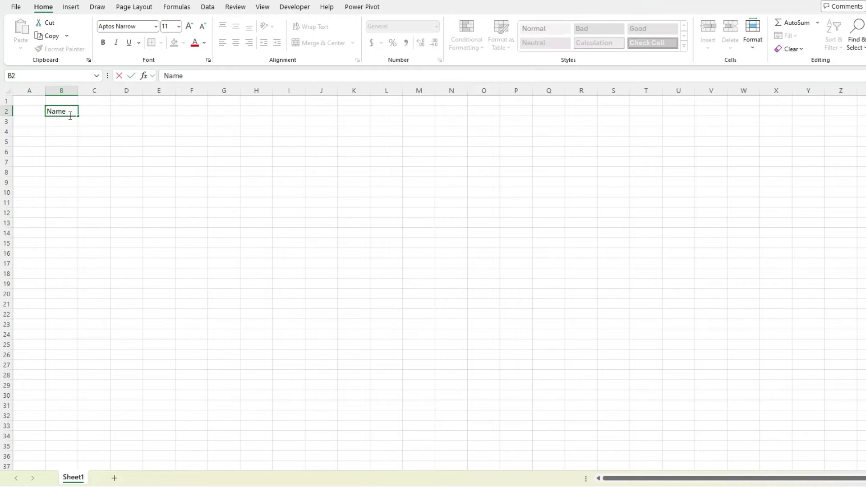
key("Tab")
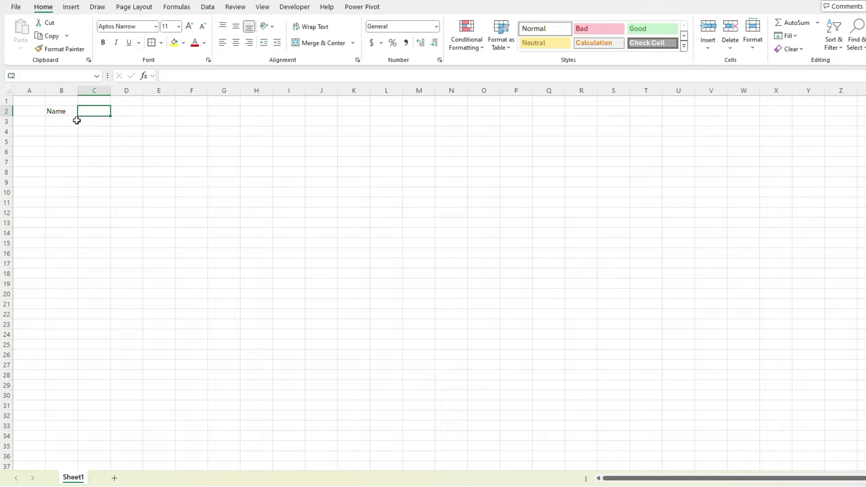
Step: Enter an Employees heading in G1 with John, Frank, Susan, Bob, Linda and Carlos below it
left_click(218, 100)
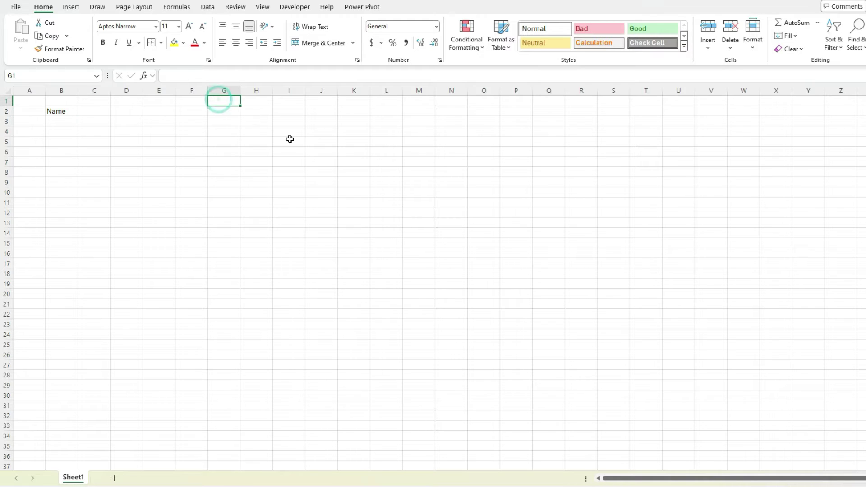
type("Employees")
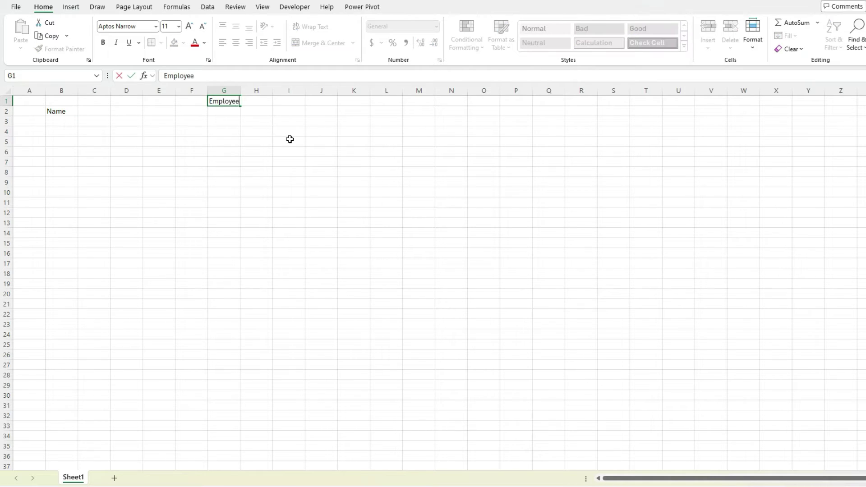
key("Return")
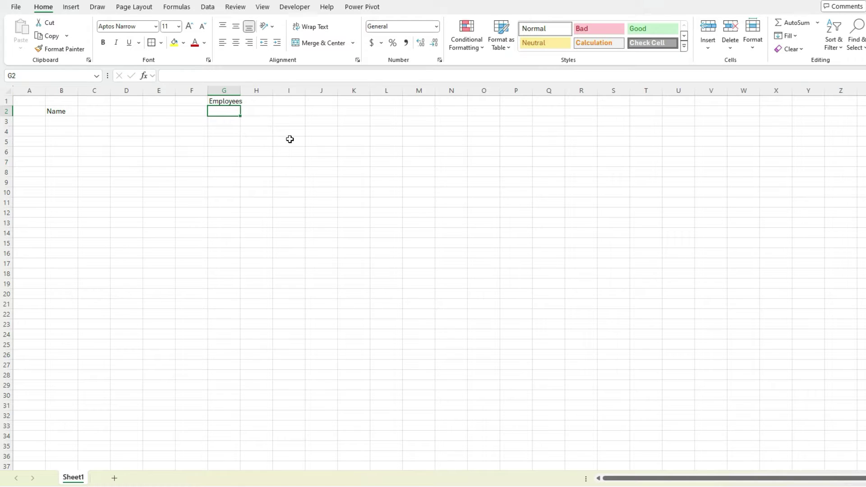
type("John")
key("Return")
type("Frank")
key("Return")
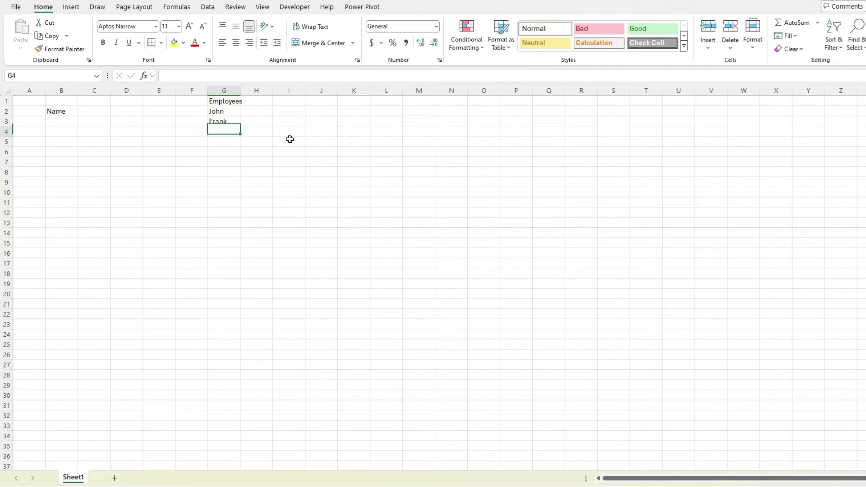
type("Susan")
key("Return")
type("Bob")
key("Return")
type("L")
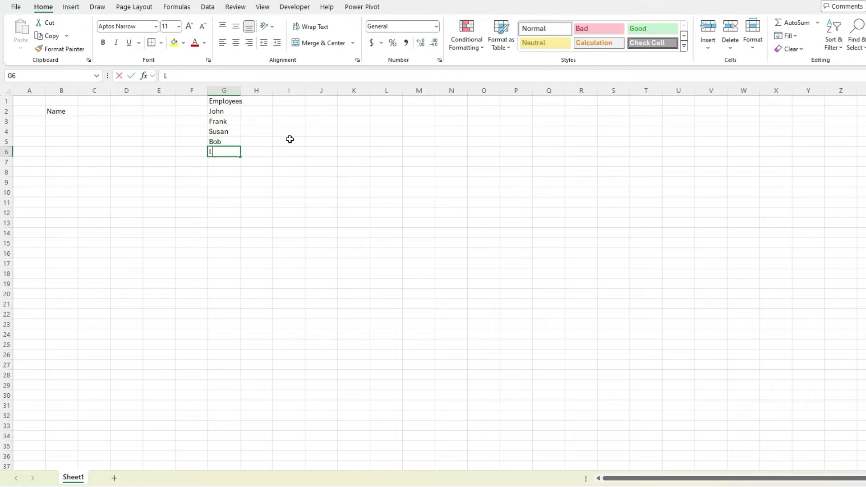
type("inda")
key("Return")
type("Carlos")
key("Return")
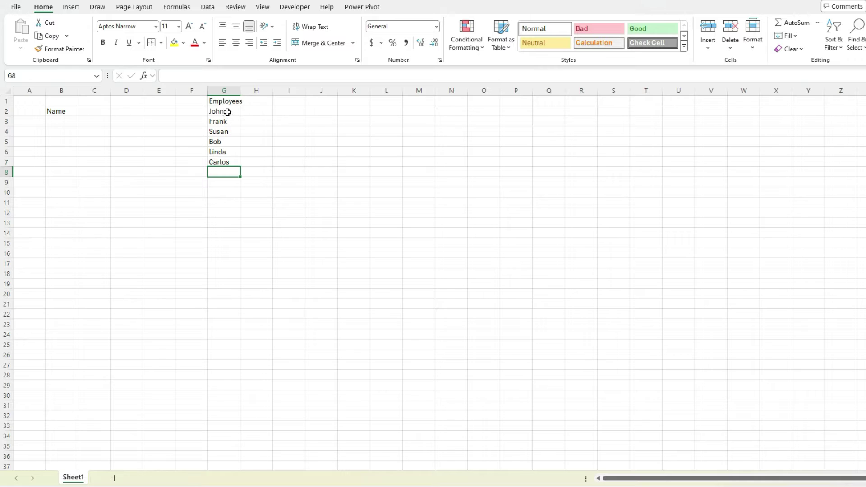
Step: Name the range G2:G7 'Employees' using the Name Box
left_click_drag(227, 112, 214, 164)
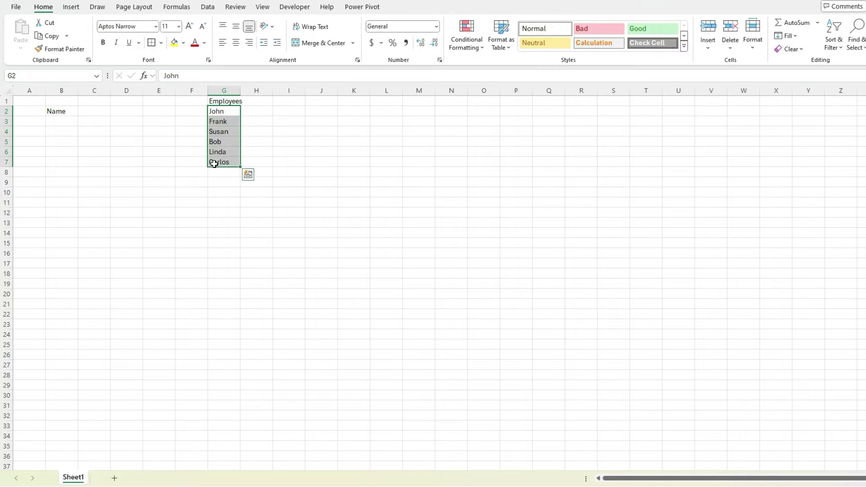
left_click(47, 76)
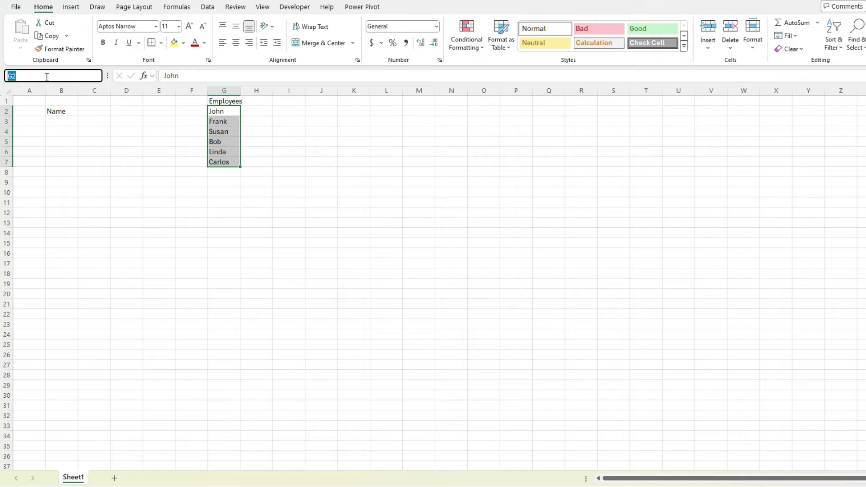
type("Employees")
key("Return")
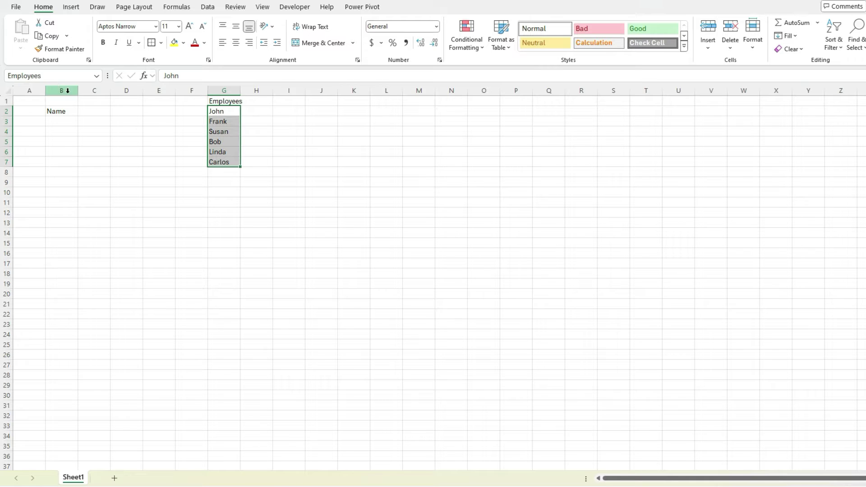
left_click(92, 111)
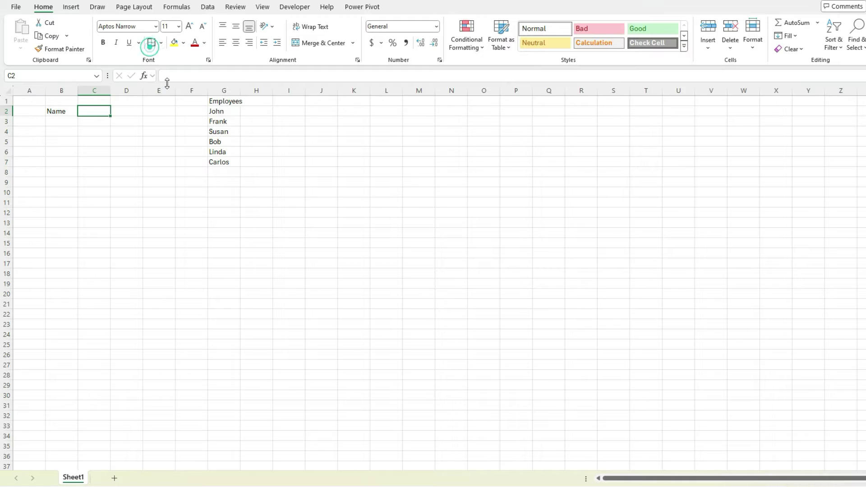
Step: Add List data validation to C2 with source =Employees
left_click(102, 111)
left_click(215, 9)
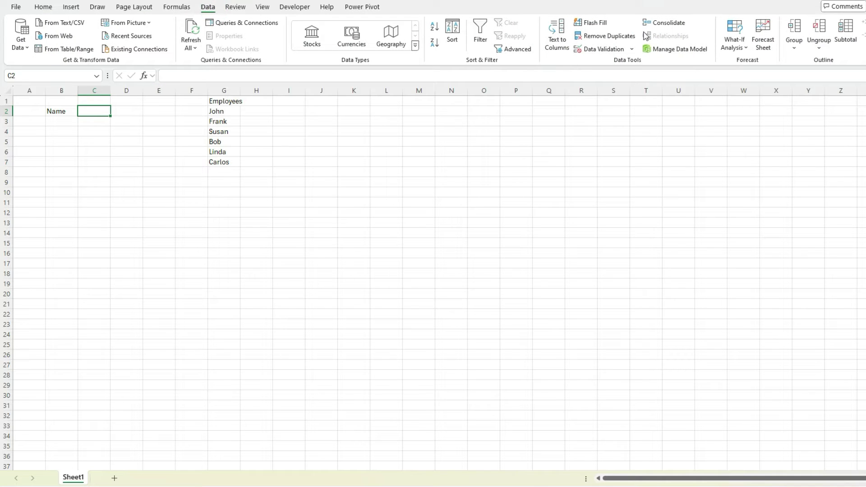
left_click(597, 50)
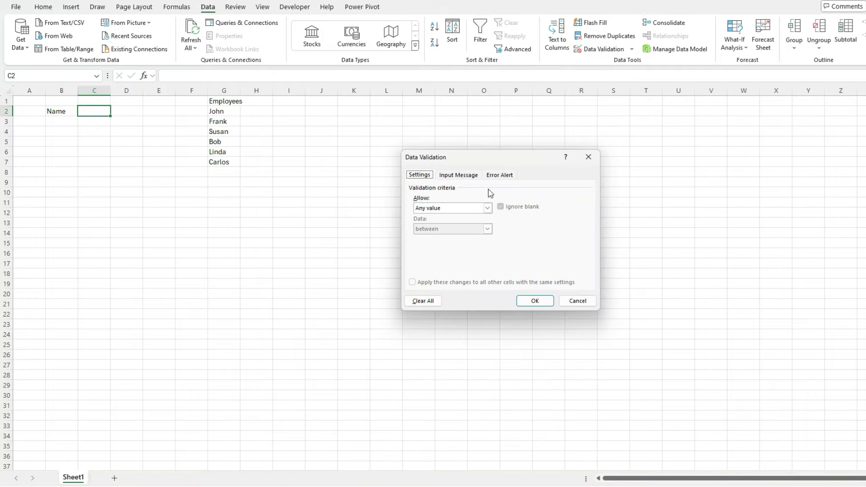
left_click(487, 208)
left_click(465, 242)
left_click(458, 251)
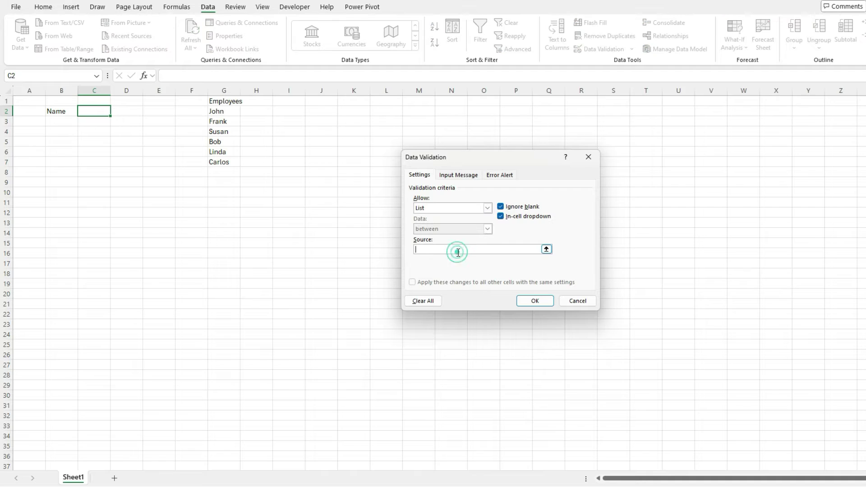
type("=Employees")
key("Return")
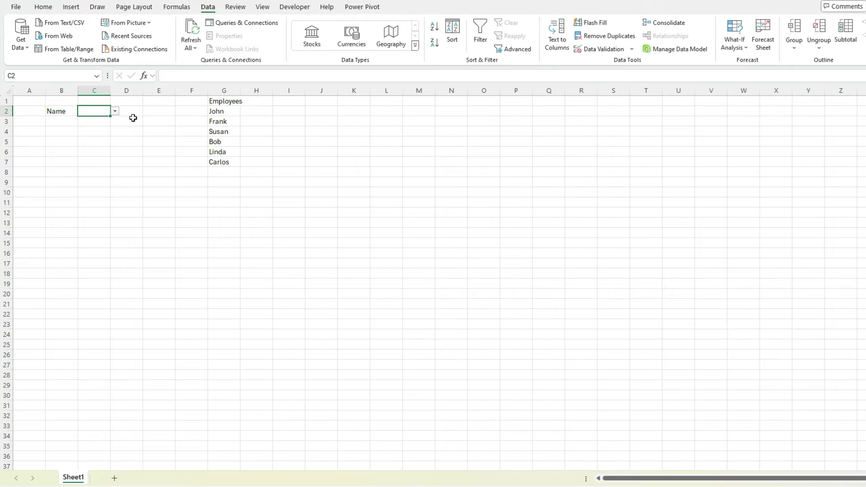
Step: Test C2 by entering the unlisted name Shawn and cancelling the rejection
left_click(115, 112)
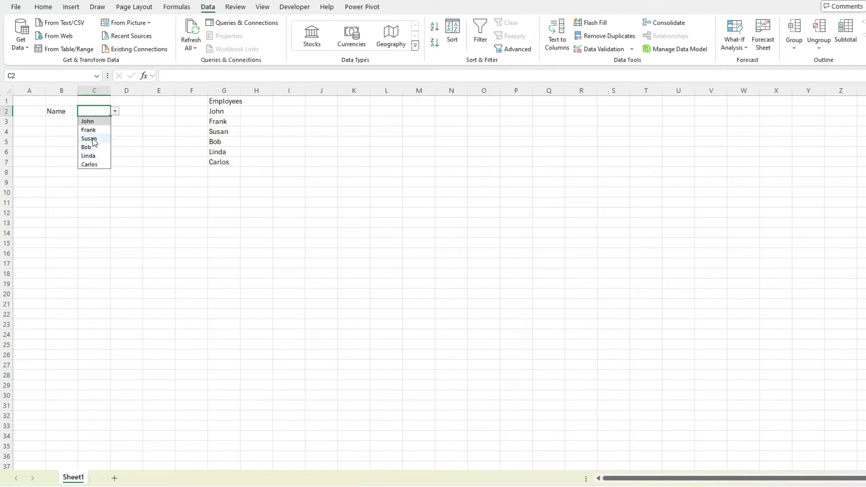
left_click(89, 112)
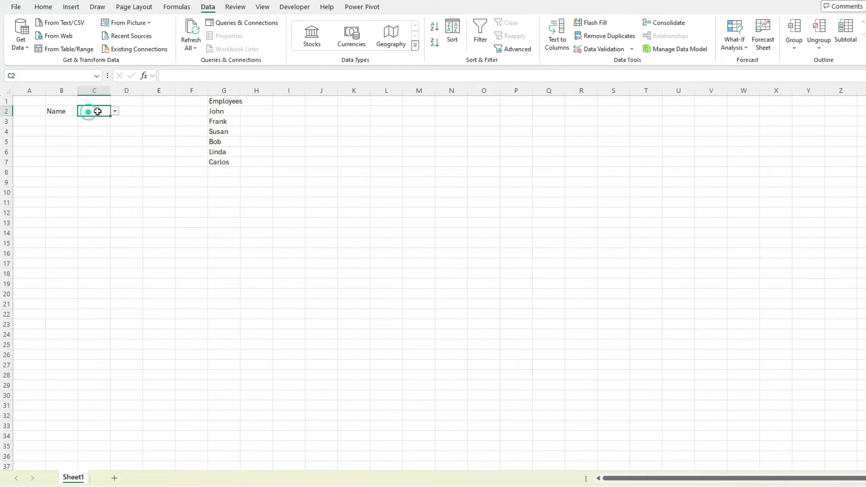
type("Shawn")
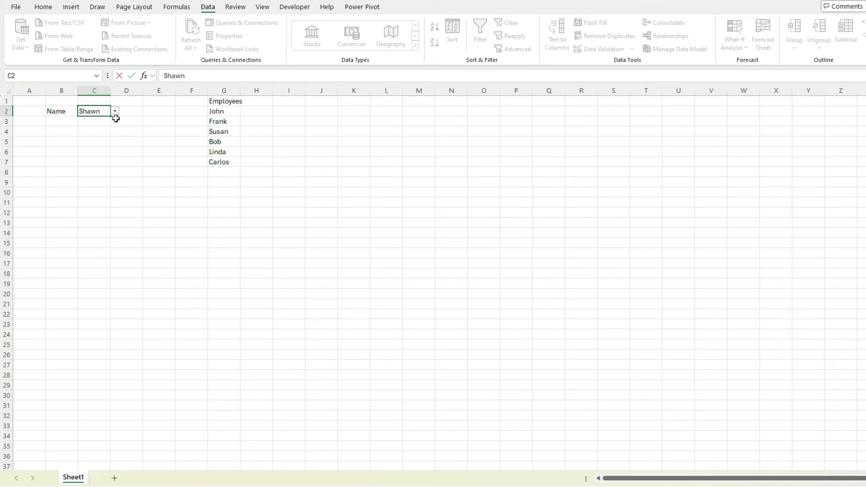
key("Return")
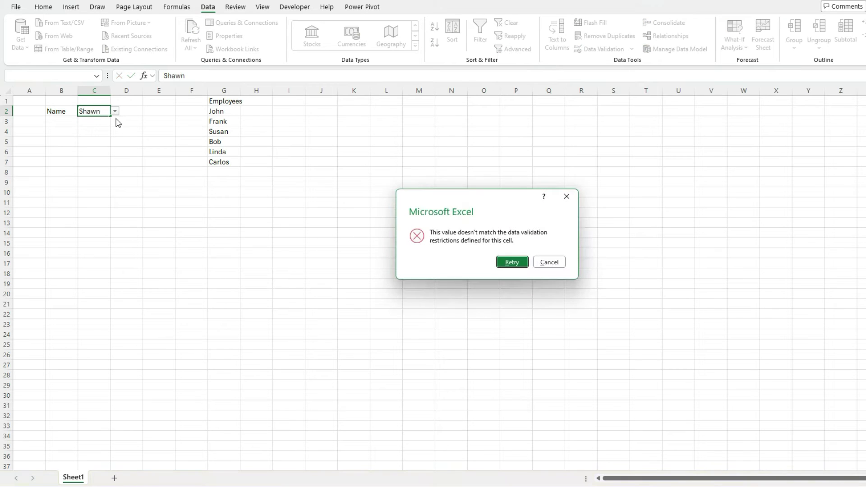
left_click(566, 261)
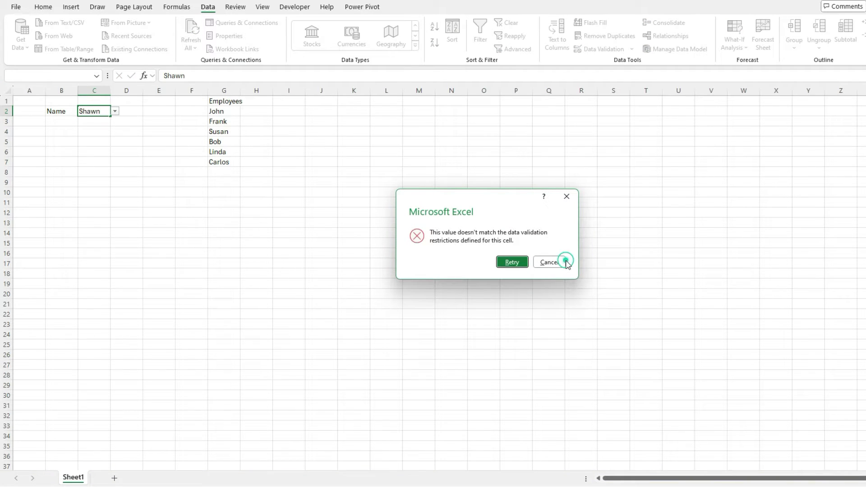
Step: Choose Frank from C2's employee dropdown
left_click(115, 110)
left_click(101, 130)
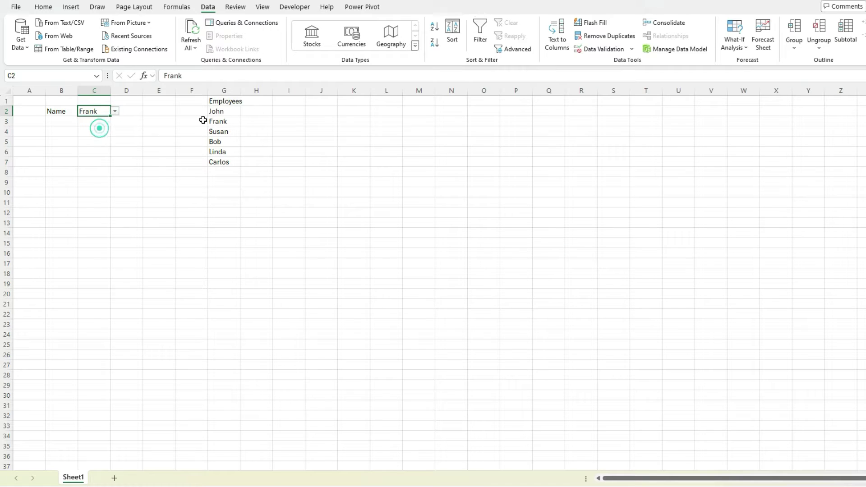
left_click(62, 122)
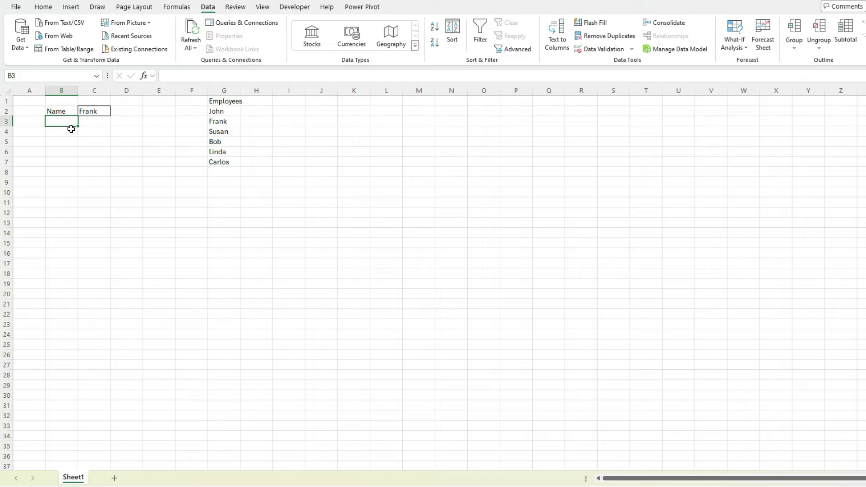
Step: Label B3 'Location' and auto-fit column G
type("Location")
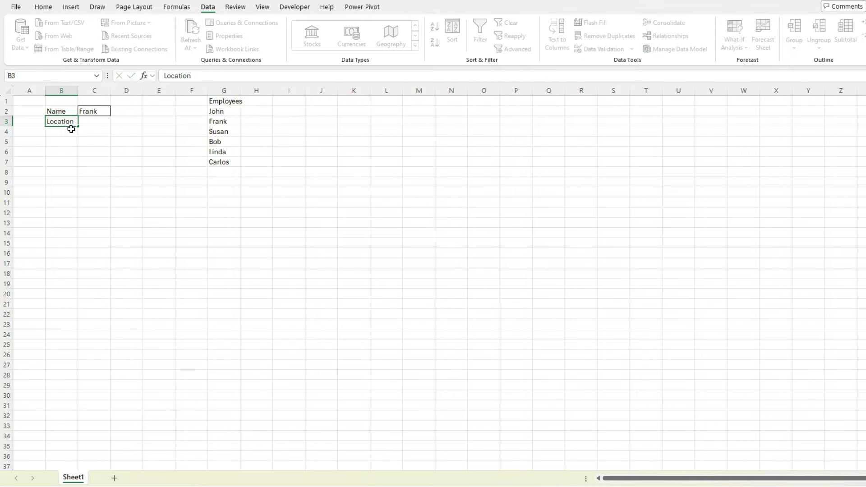
key("Tab")
double_click(240, 90)
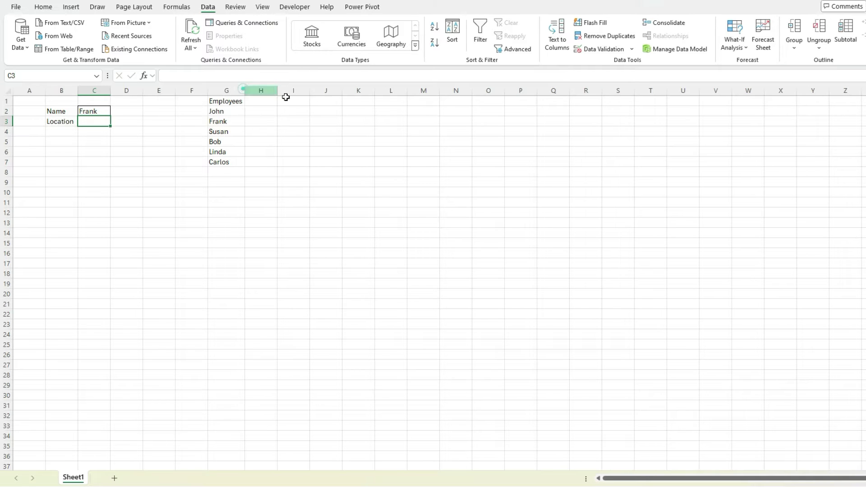
Step: Enter a Location heading in H1 with Plant A, Plant B, Plant C and Plant D below
left_click(274, 103)
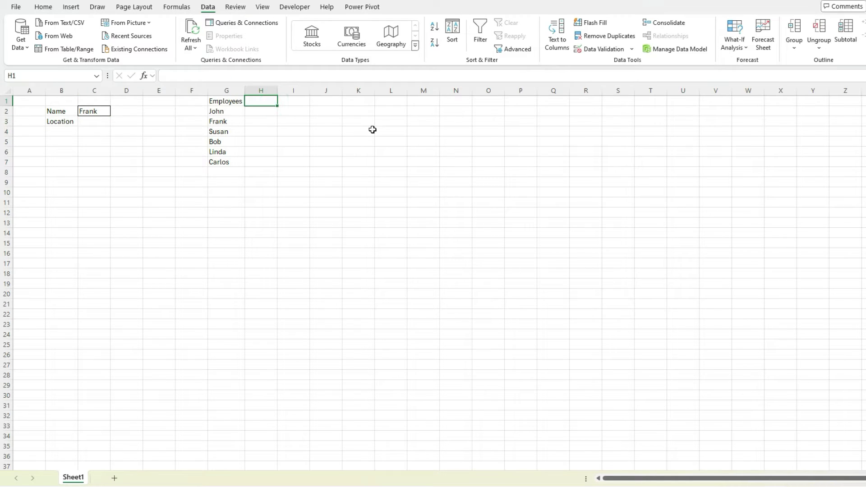
type("Location")
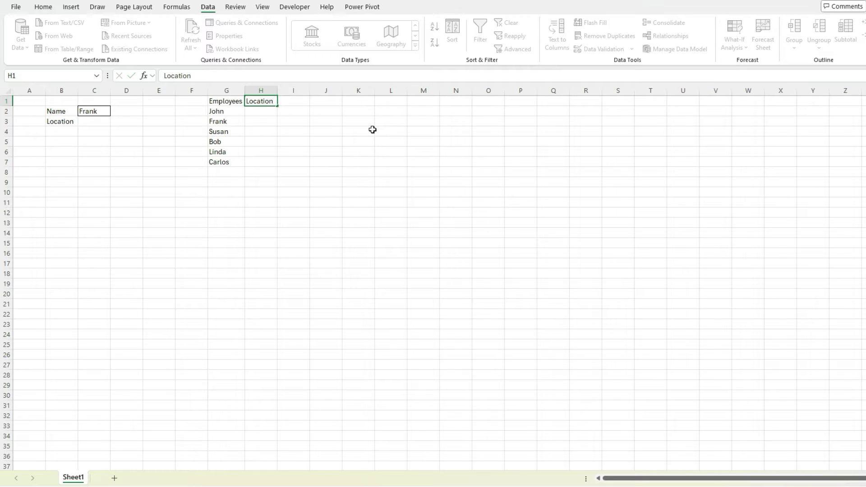
key("Return")
type("Plant A")
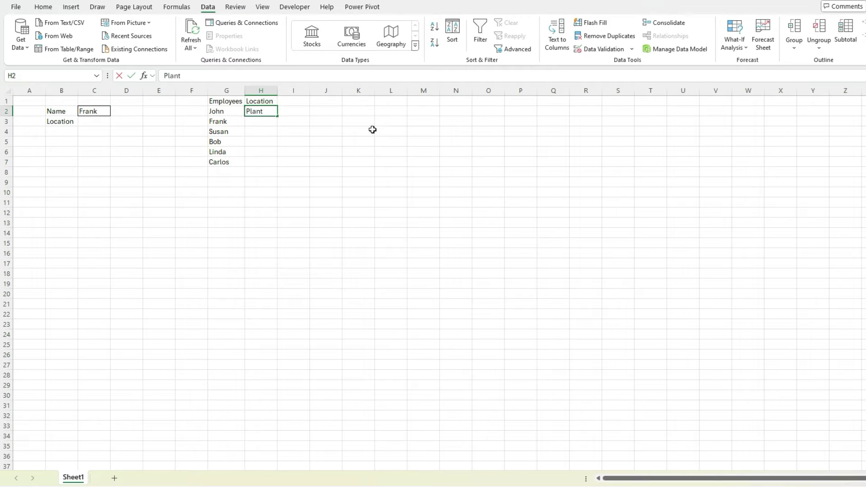
key("Return")
type("Plant B")
key("Return")
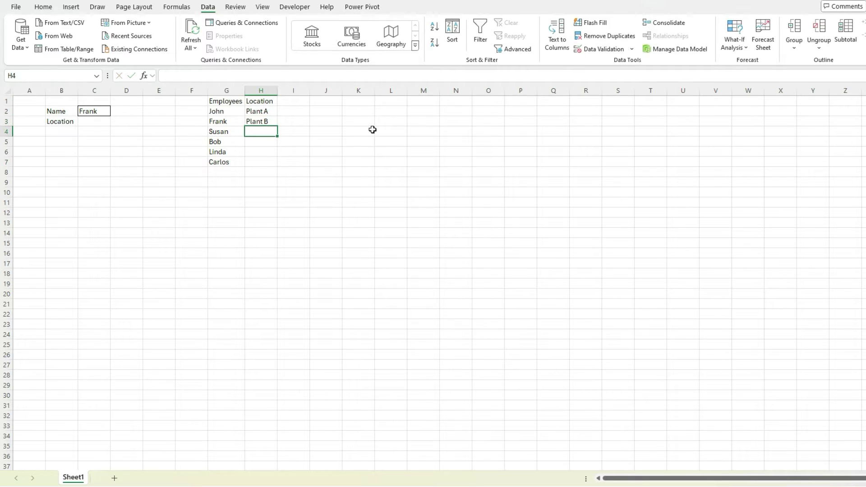
type("Plant C")
key("Return")
type("Plan")
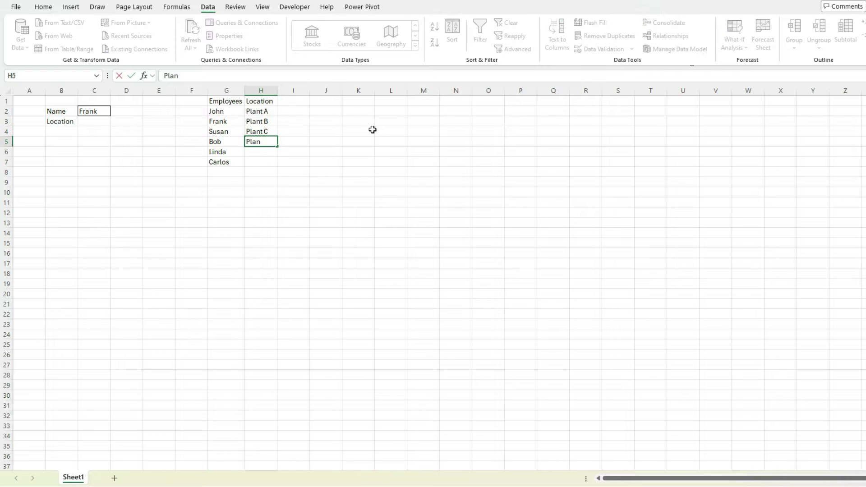
type("t D")
key("Return")
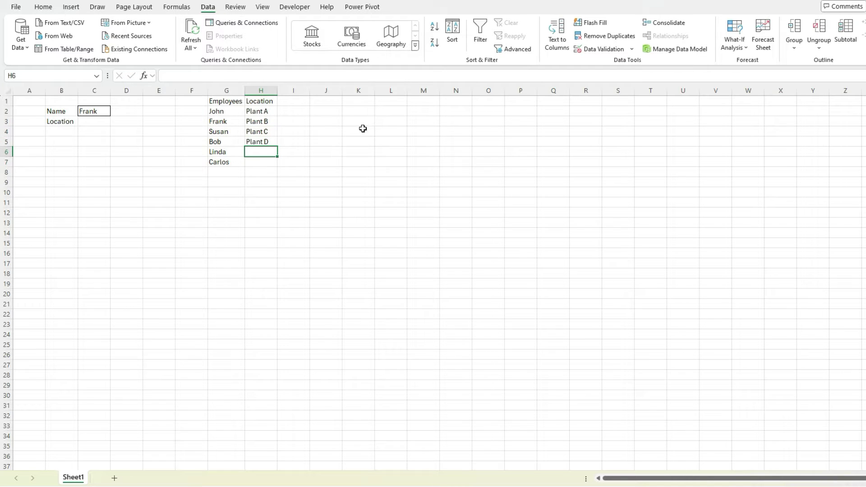
Step: Name the range H2:H5 Locations in the Name Box
left_click_drag(258, 115, 260, 142)
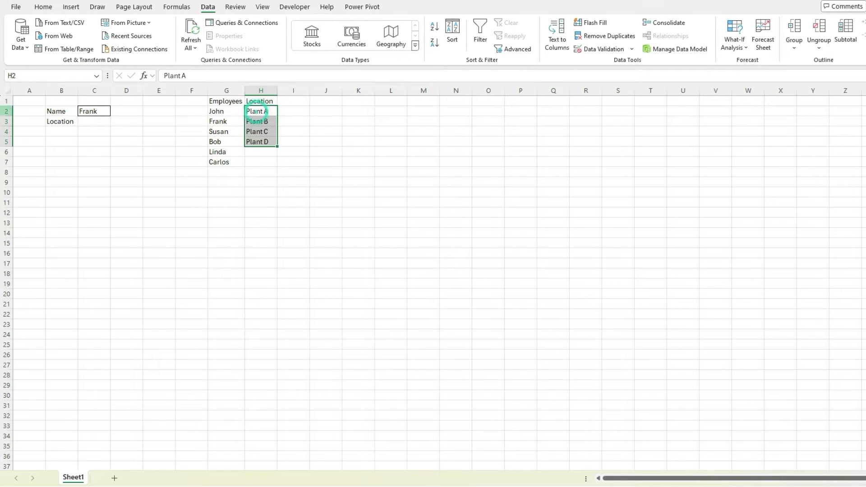
left_click(32, 74)
type("Location")
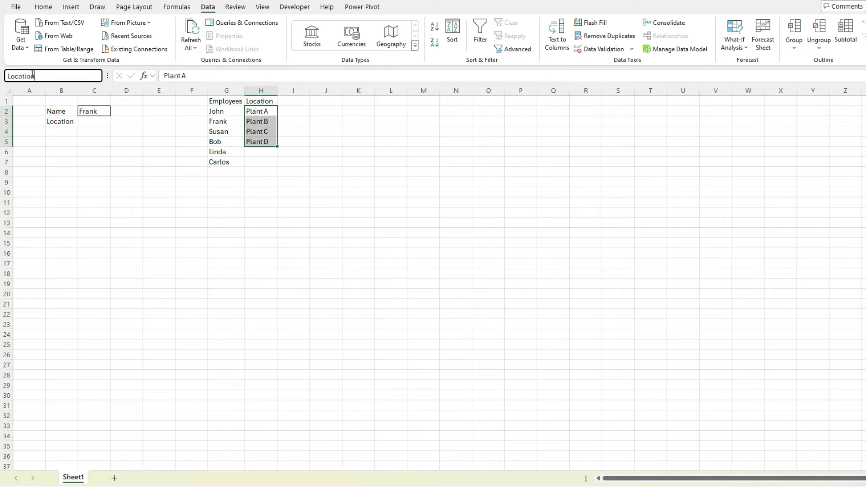
key("Return")
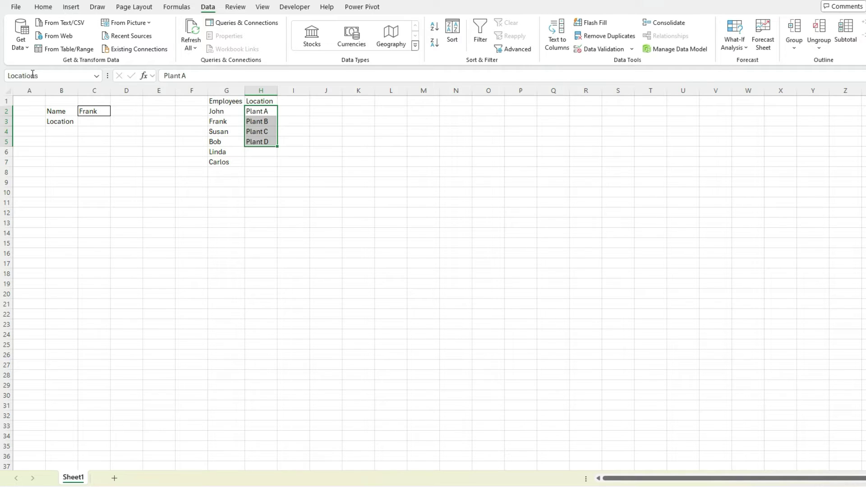
left_click(85, 122)
Step: Add List data validation to C3 with source =locations
left_click(598, 49)
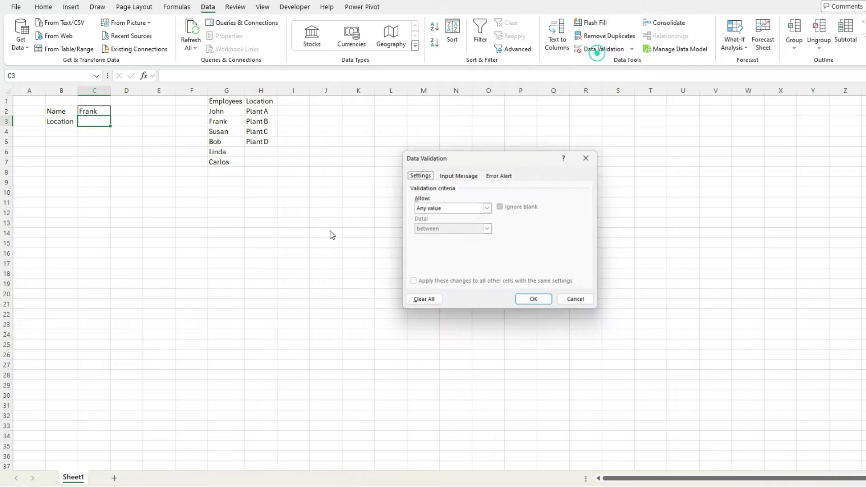
left_click(466, 209)
left_click(470, 244)
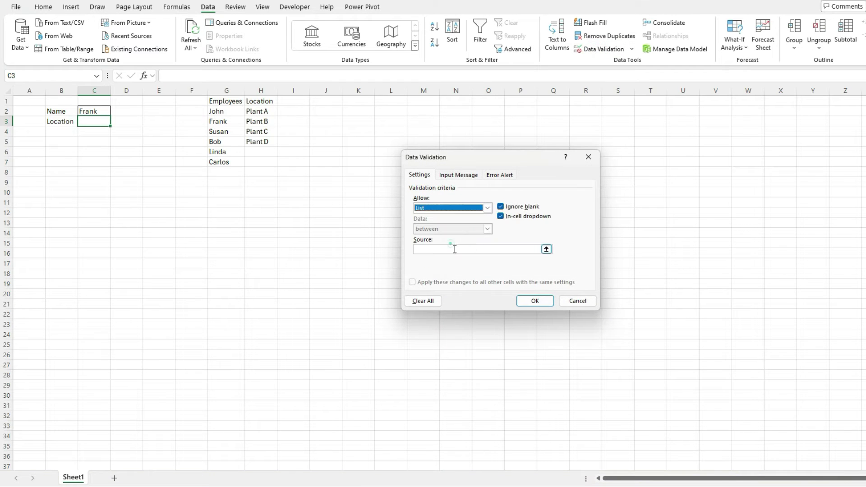
left_click(456, 249)
type("=locations")
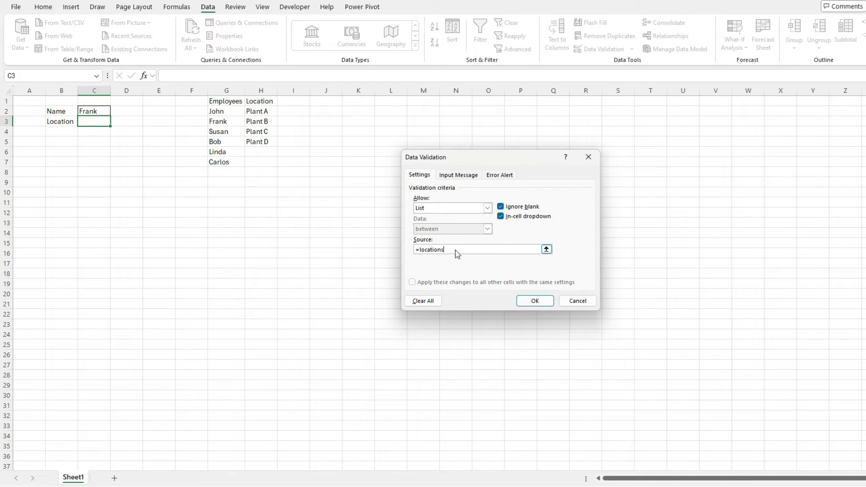
key("Return")
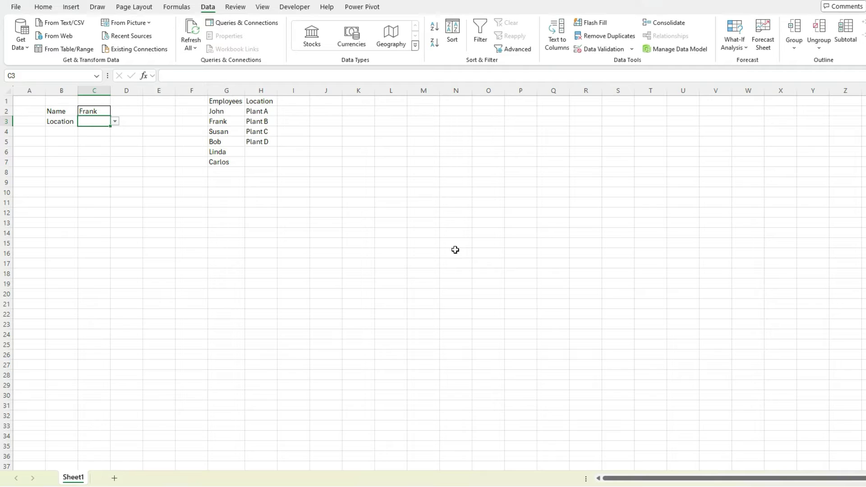
Step: Choose Plant A from C3's location dropdown
left_click(117, 122)
left_click(93, 131)
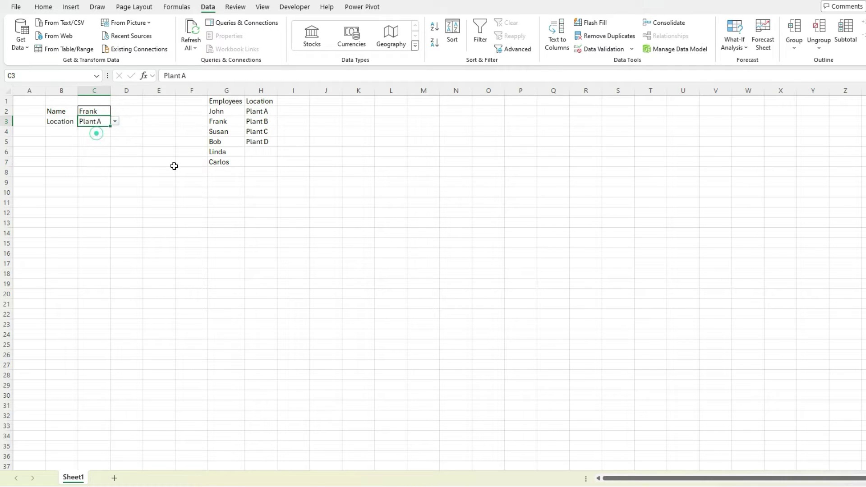
left_click(92, 142)
Step: Fill the input cells C3 and C2 yellow
left_click(96, 122)
left_click(43, 7)
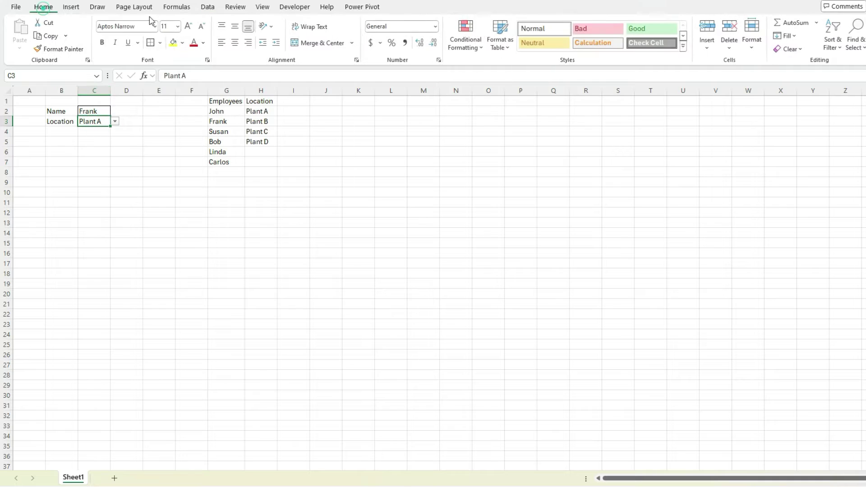
left_click(151, 42)
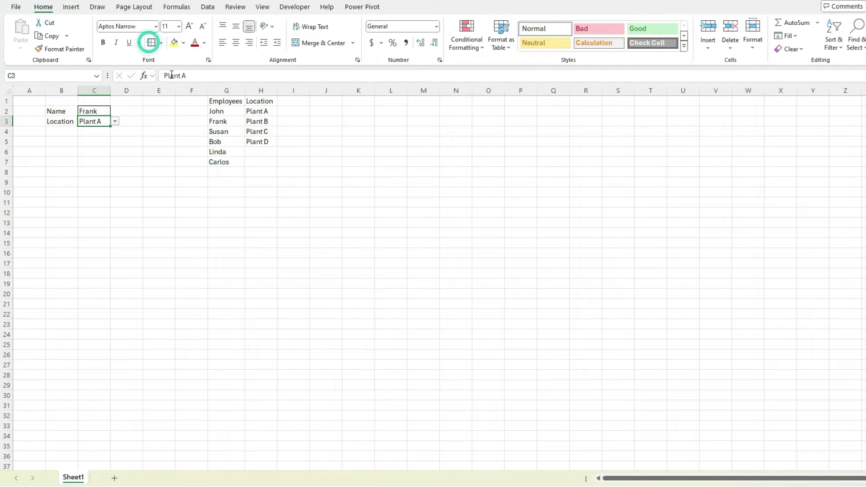
left_click(175, 42)
left_click(92, 111)
left_click(175, 43)
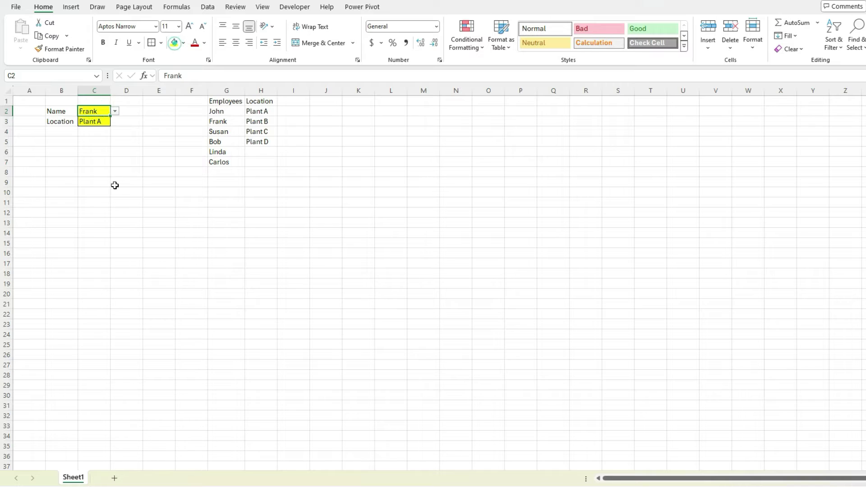
left_click(115, 184)
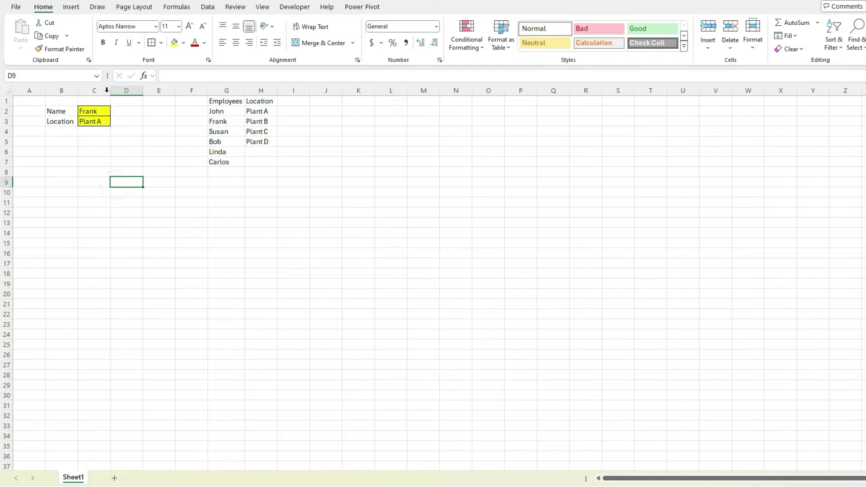
Step: Widen column C, label B4 'Order Date' and auto-fit column B
left_click_drag(110, 90, 127, 89)
left_click(63, 143)
left_click(61, 132)
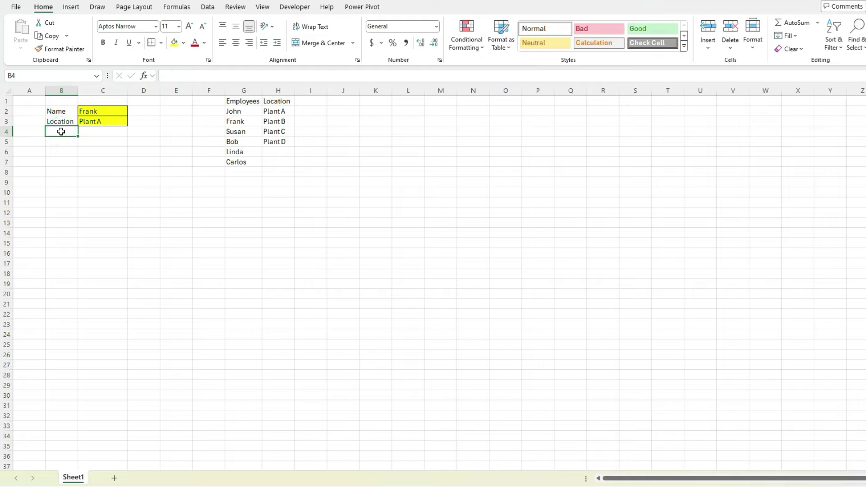
type("Order Date")
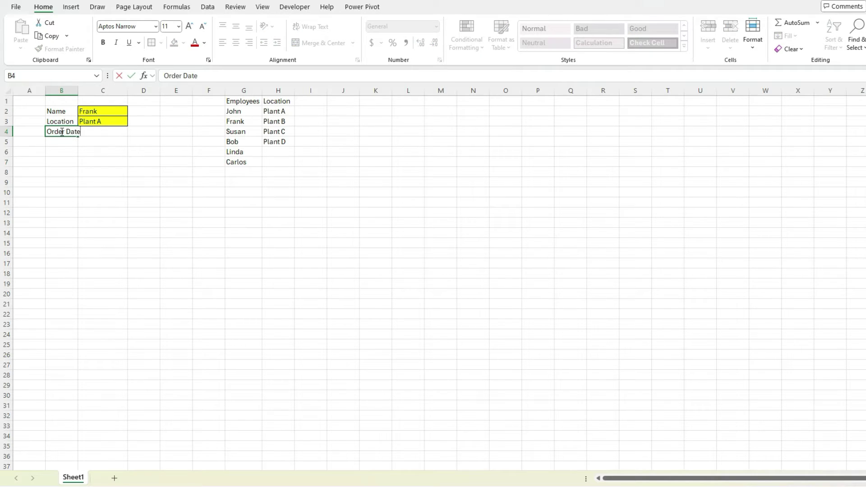
key("Tab")
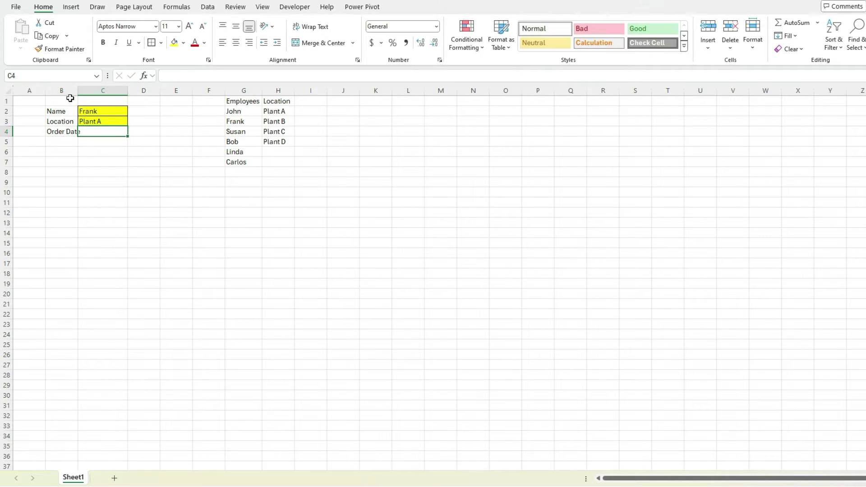
double_click(78, 91)
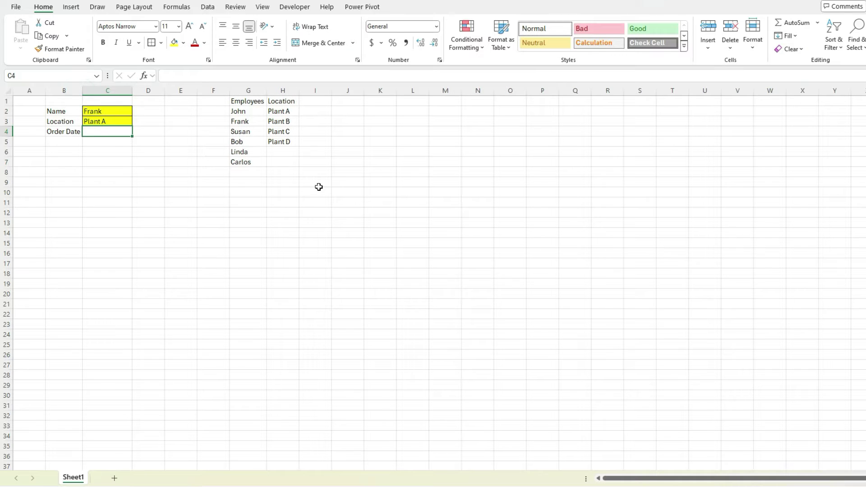
Step: Try dates in C4, settling on Dec 31, 2023, then clear the cell
type("Jan 1, 2024")
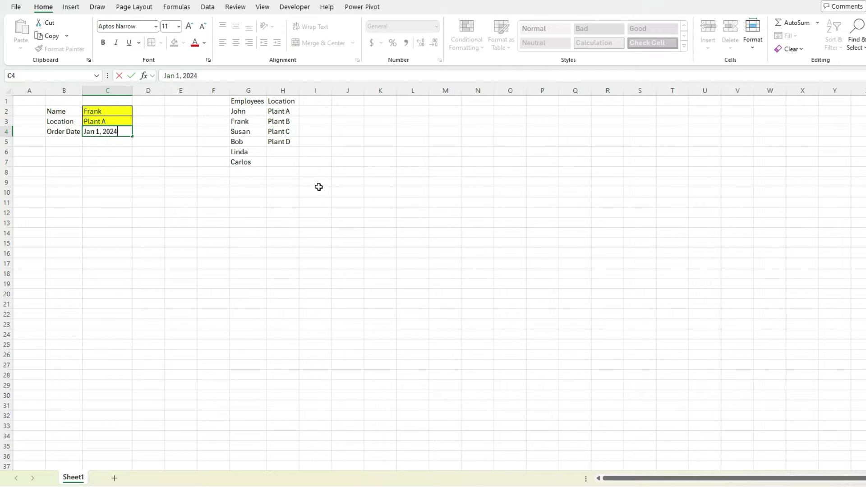
key("Return")
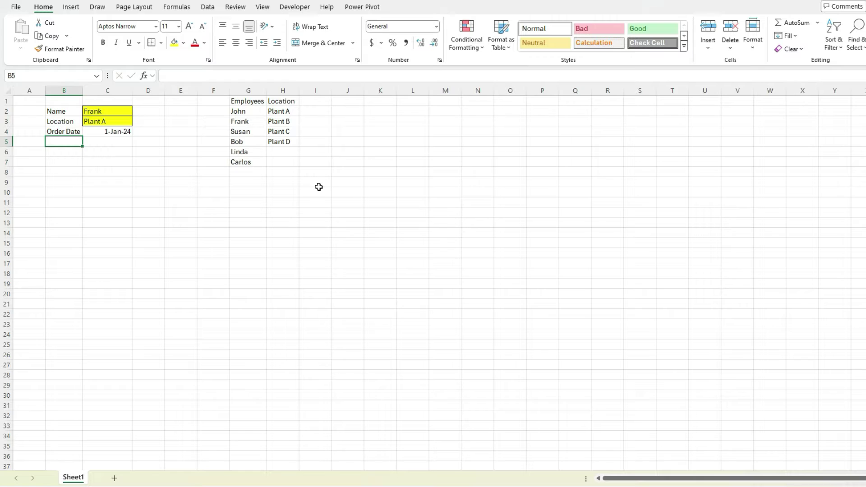
left_click(102, 131)
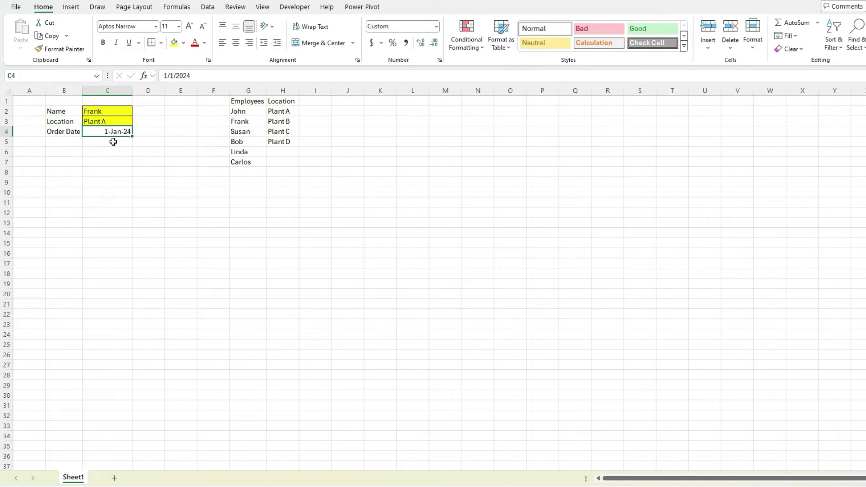
type("1/1/2024")
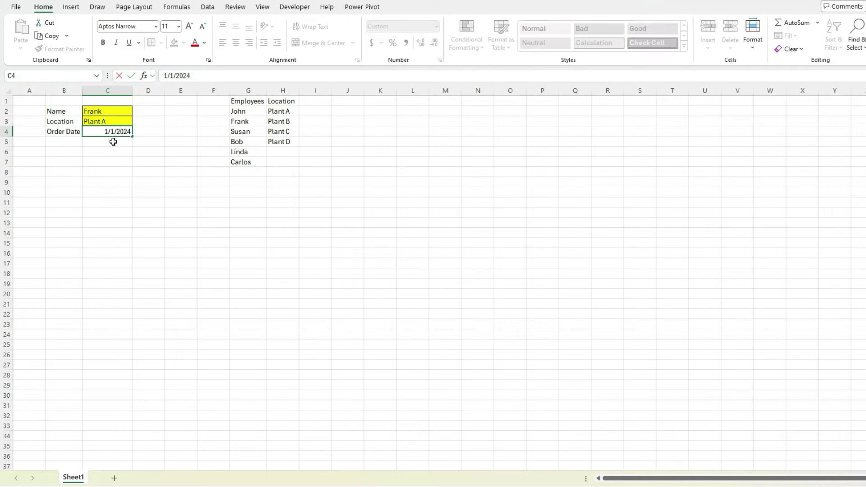
key("ctrl+Return")
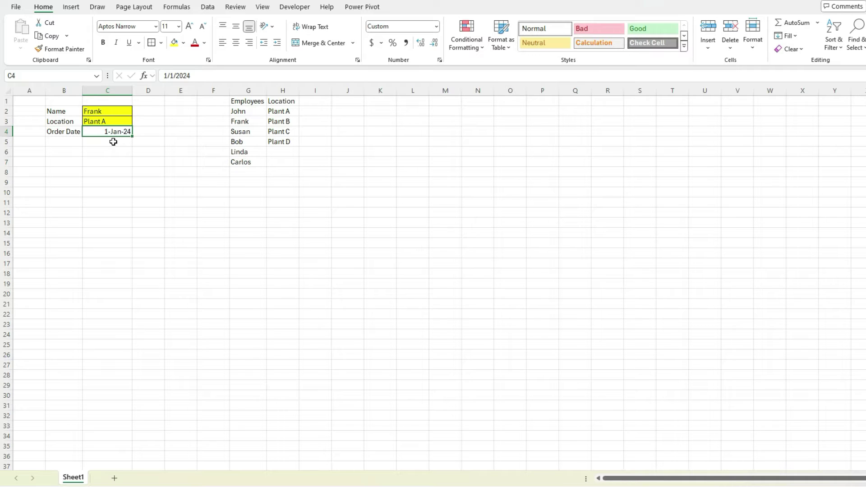
type("Dec 31")
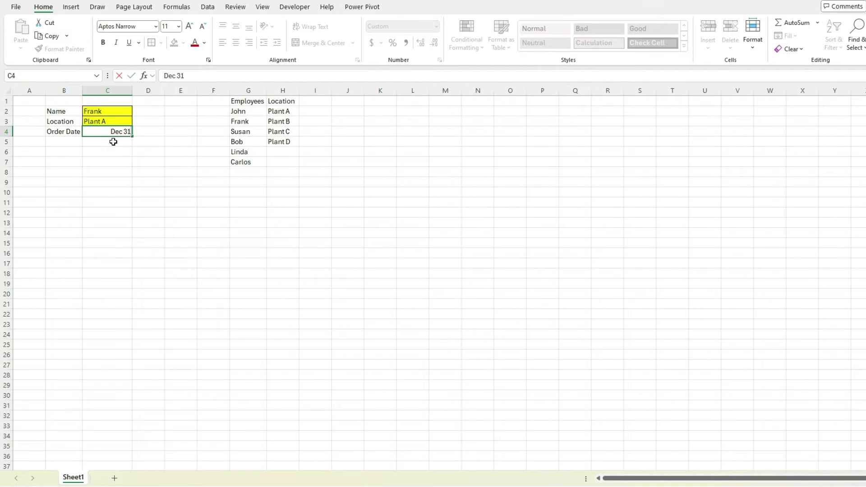
type(", 2023")
key("Return")
key("Up")
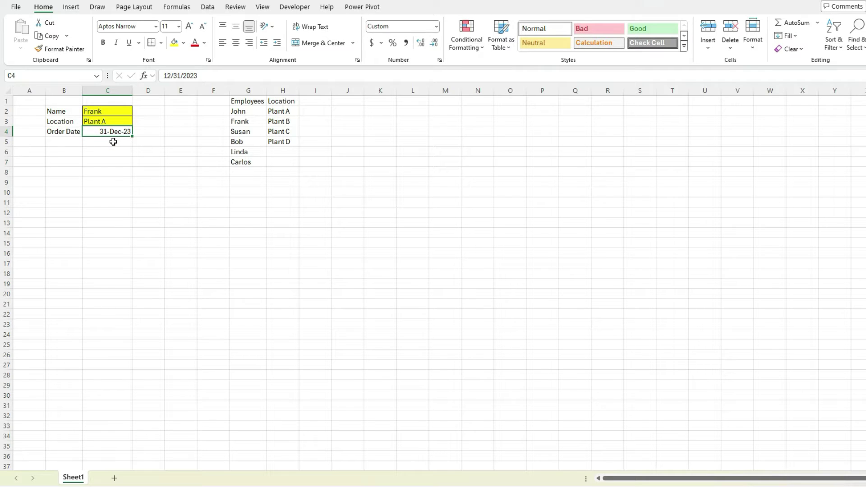
key("Delete")
Step: Enter =today() in C4 so it shows 16-Apr-24
type("=today()")
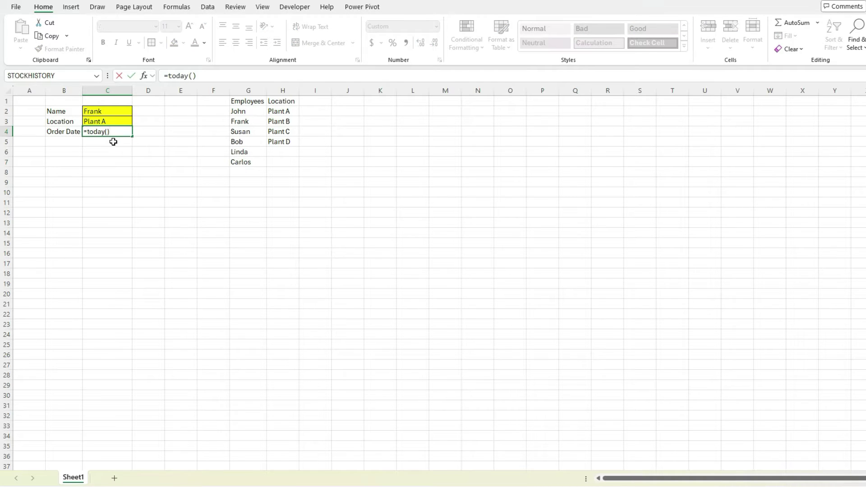
key("Return")
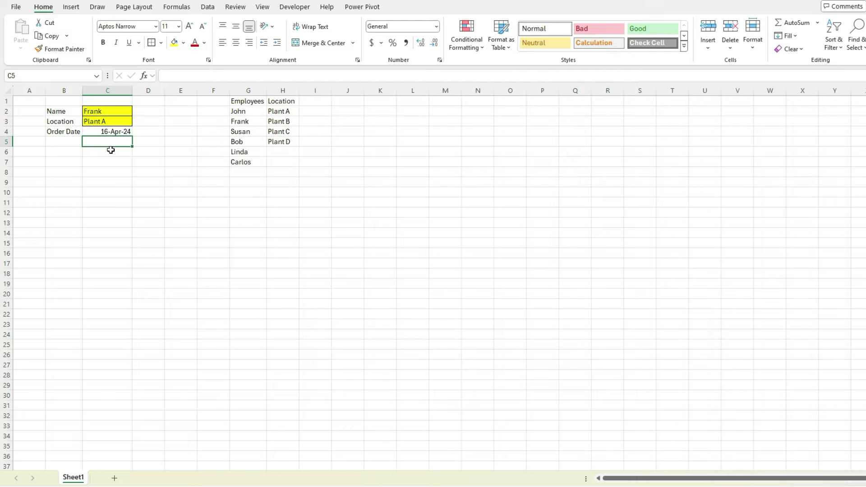
left_click(112, 131)
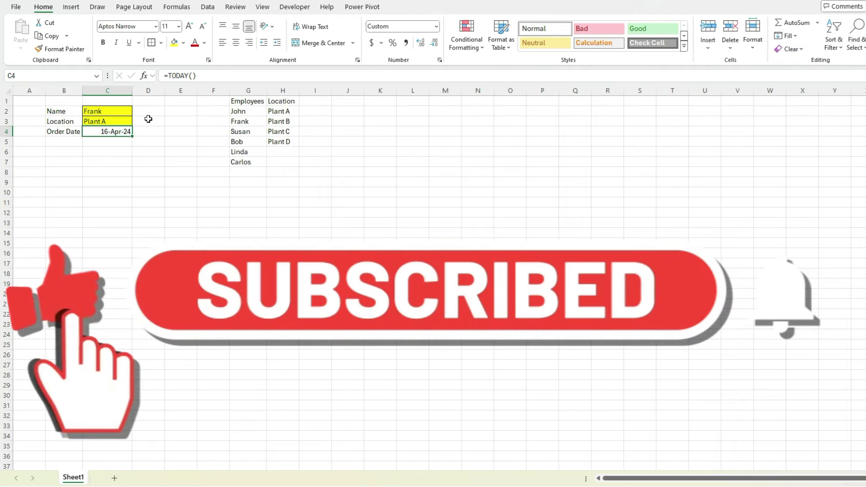
Step: Fill C4 grey and center it, then center Frank and Plant A in C2:C3
left_click(184, 42)
left_click(177, 83)
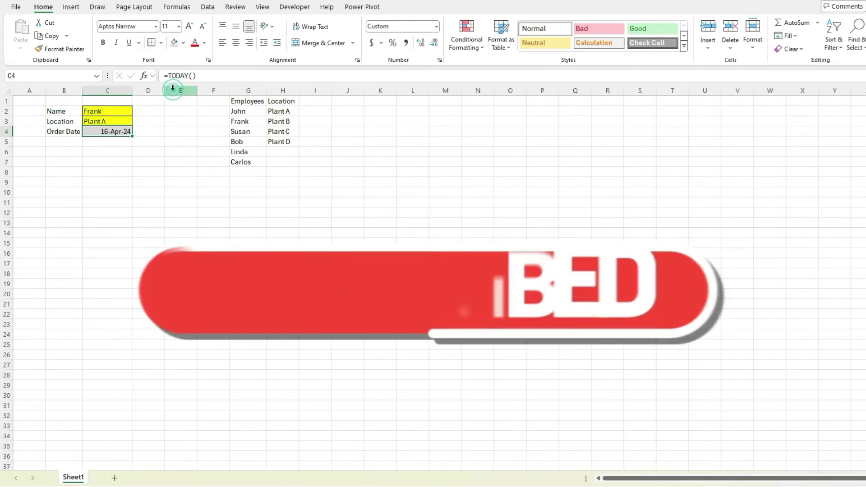
left_click(236, 43)
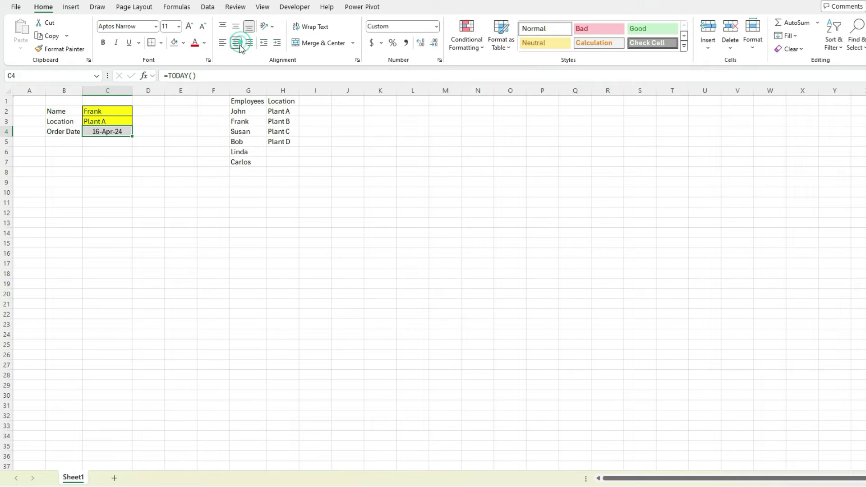
left_click_drag(111, 112, 114, 118)
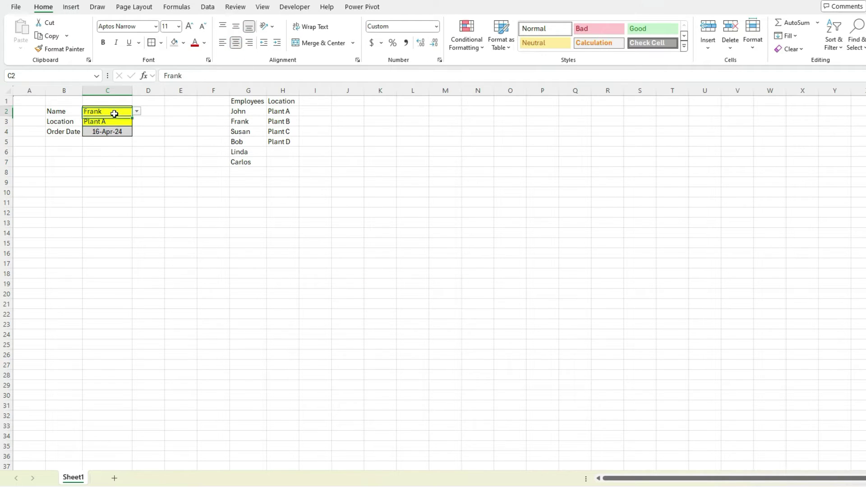
left_click(240, 44)
left_click(111, 121)
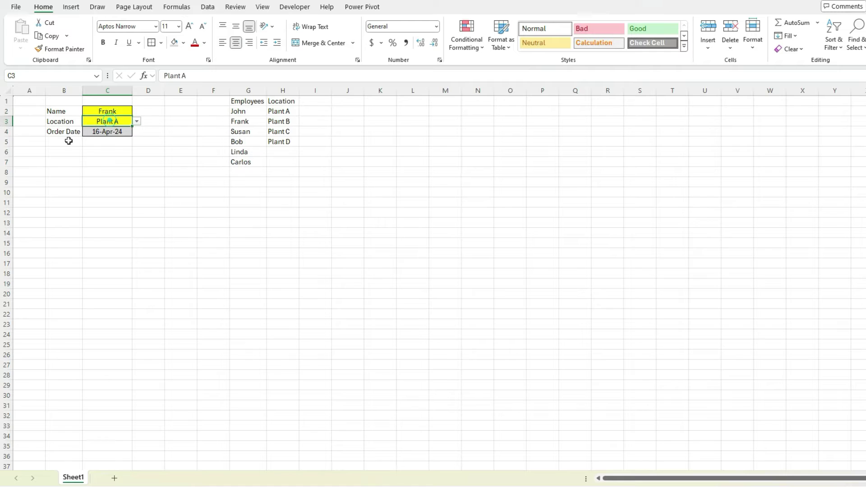
left_click(68, 141)
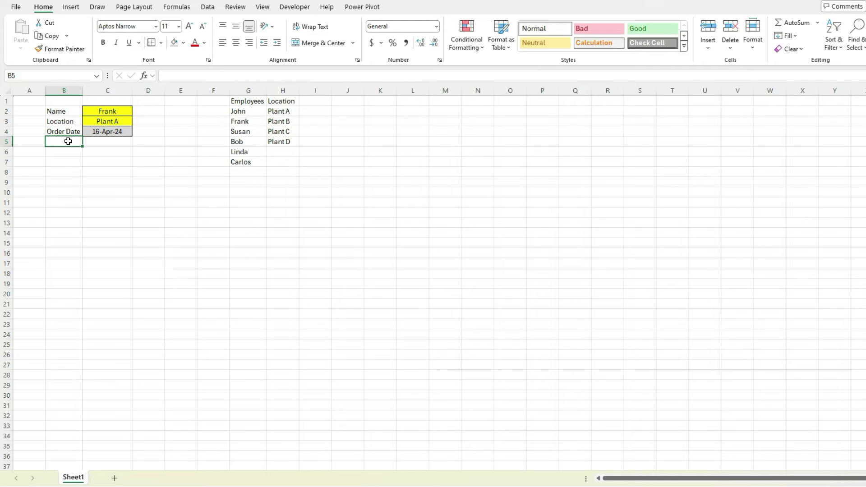
Step: Label B5 'Order Quantity' and auto-fit column B
type("Order Quantity")
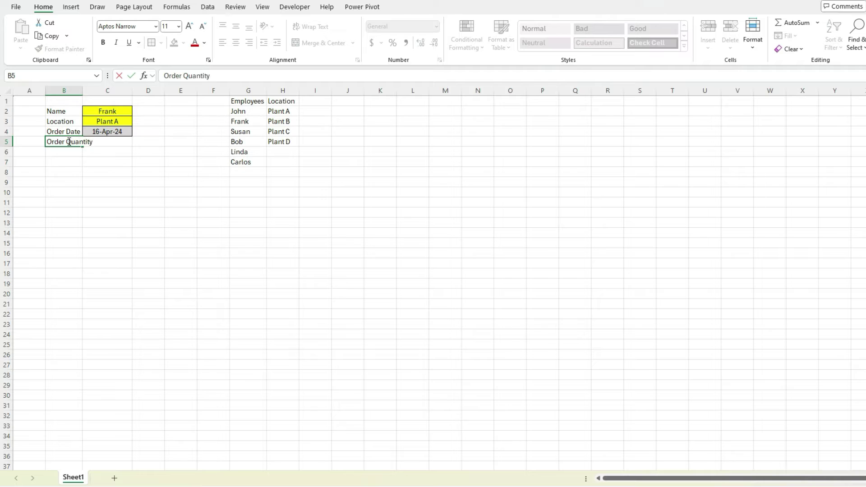
key("Tab")
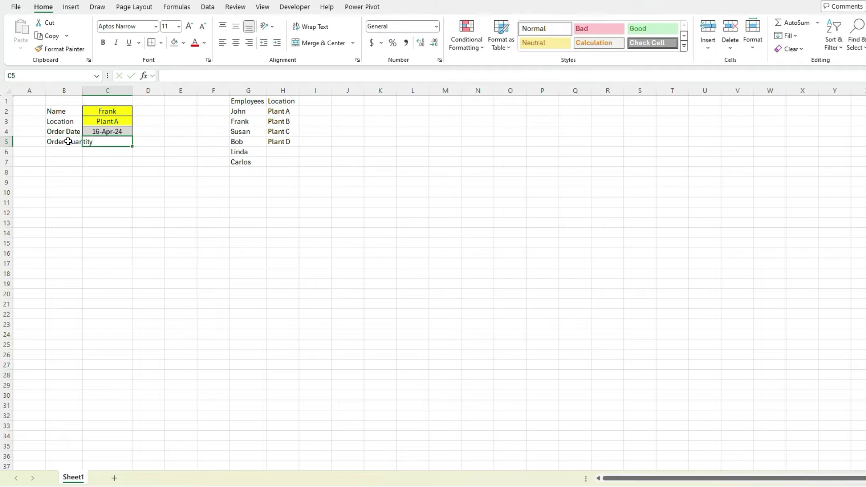
double_click(82, 90)
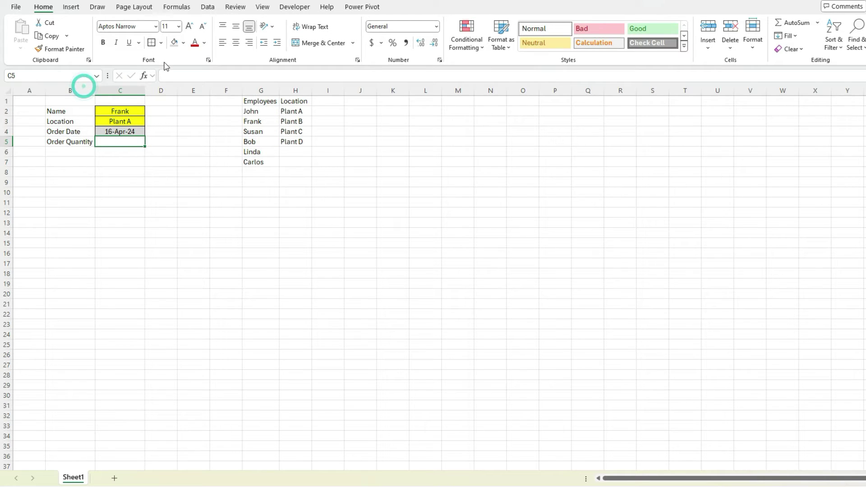
Step: Fill C5 yellow, enter a quantity of 25 and center it
left_click(183, 42)
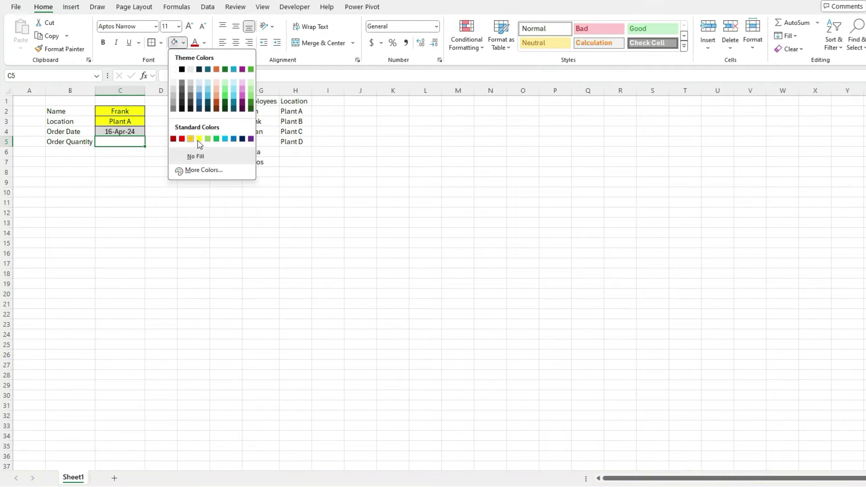
left_click(199, 139)
left_click(135, 140)
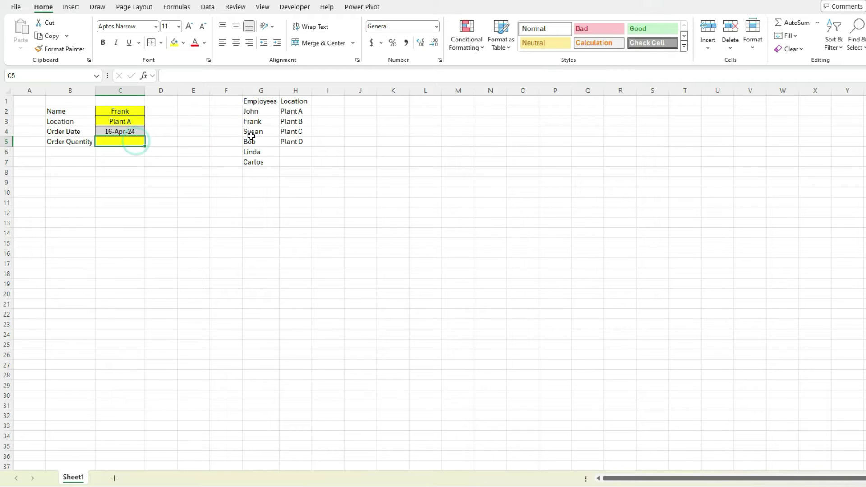
type("2")
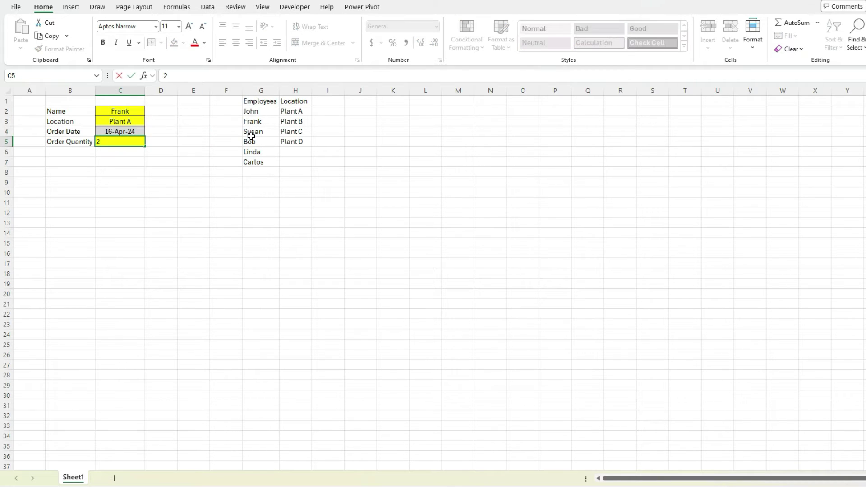
type("5")
key("Return")
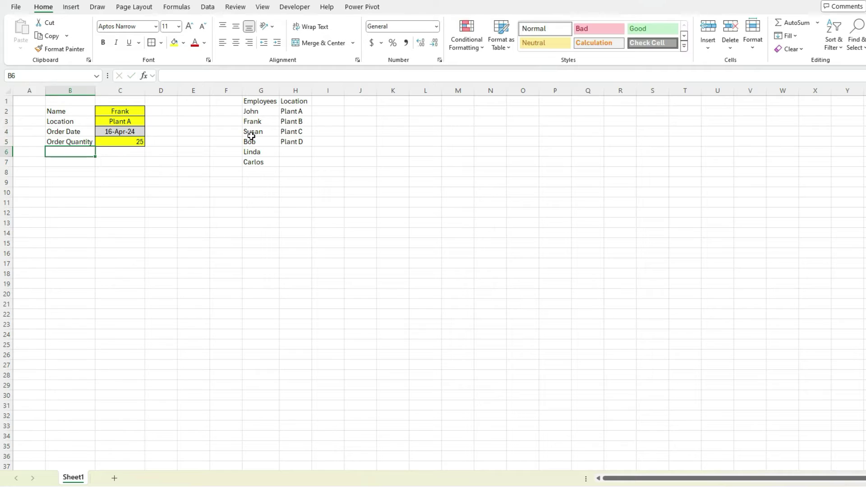
key("Up")
key("Right")
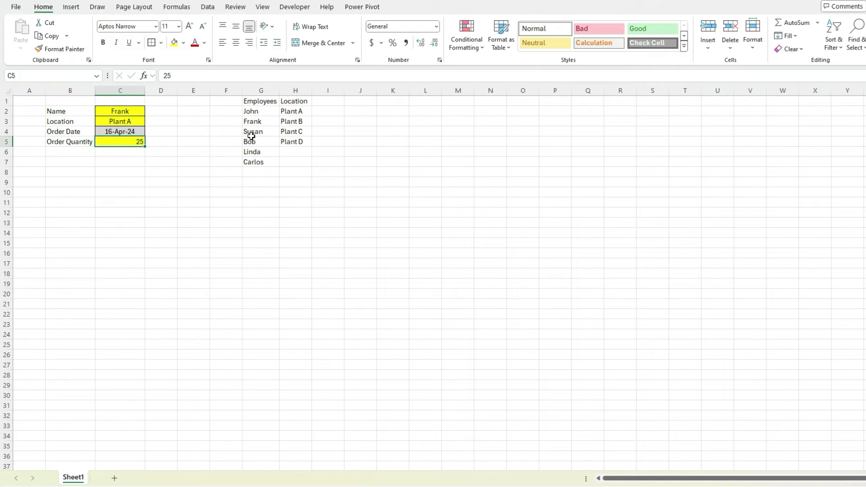
left_click(236, 42)
Step: Change the order quantity in C5 to 23
type("24")
key("Return")
key("Up")
type("23")
key("Return")
key("Up")
left_click(301, 10)
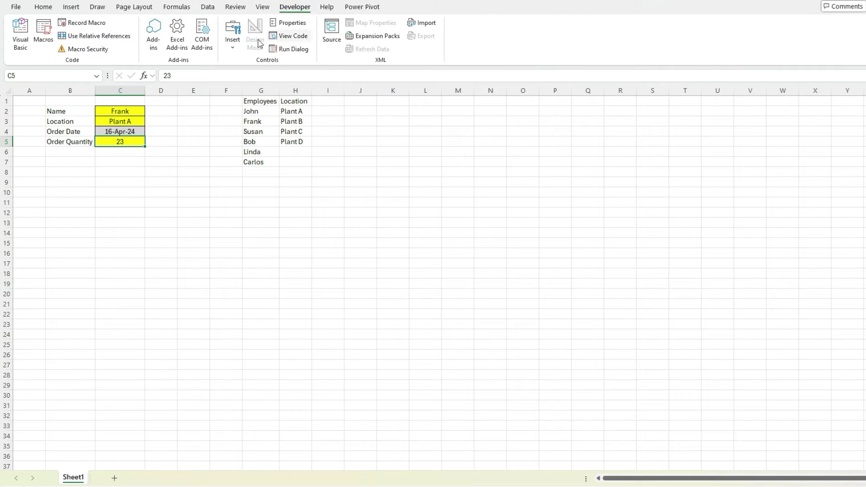
Step: Draw a small Form Controls spin button just right of cell C5
left_click(233, 45)
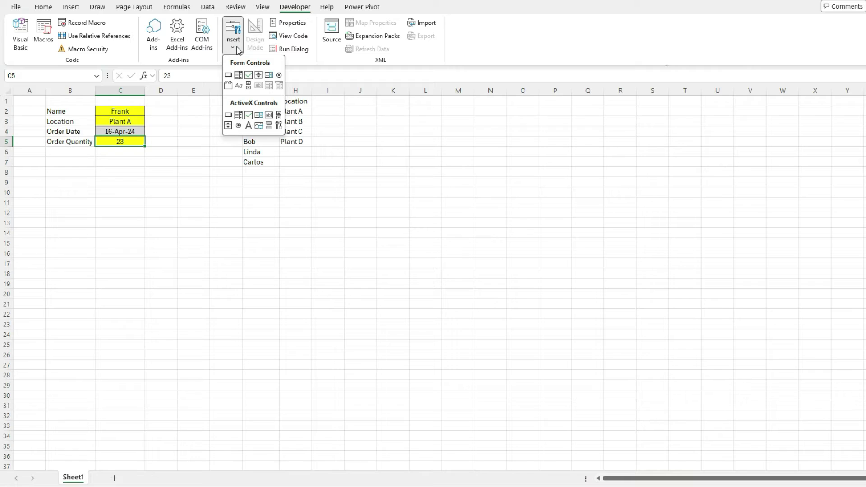
left_click(259, 78)
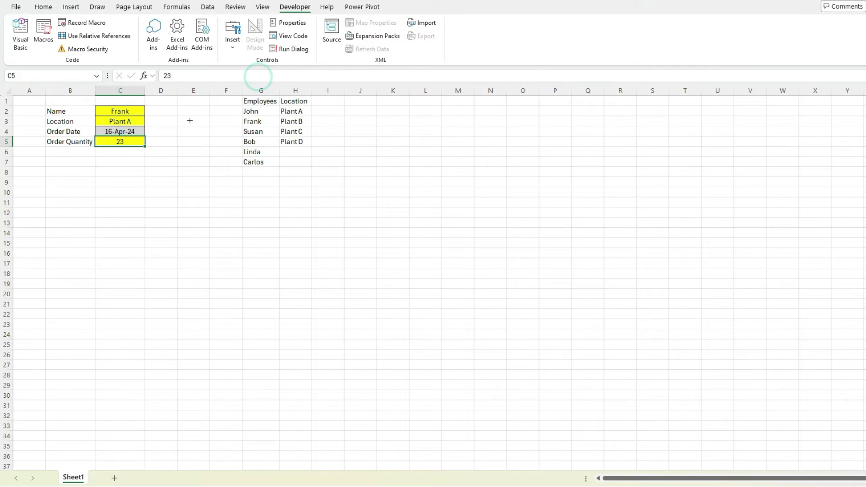
mouse_move(148, 134)
left_mouse_down()
mouse_move(160, 152)
mouse_move(151, 143)
left_mouse_up()
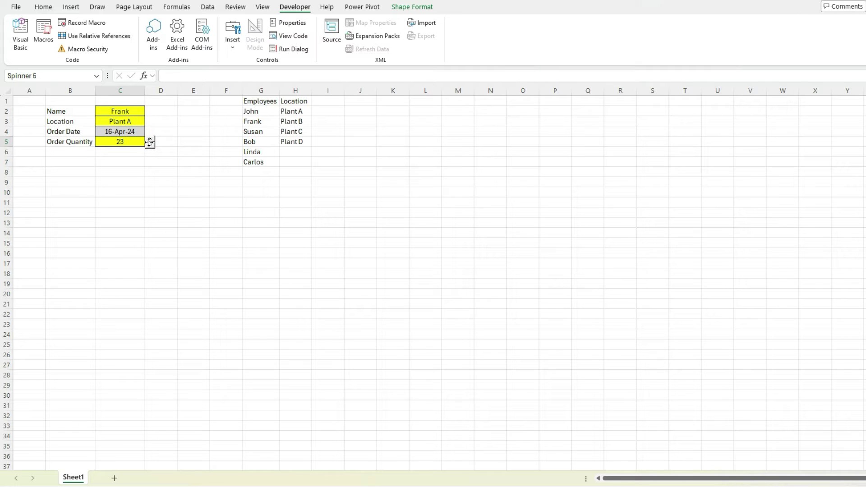
left_click(179, 170)
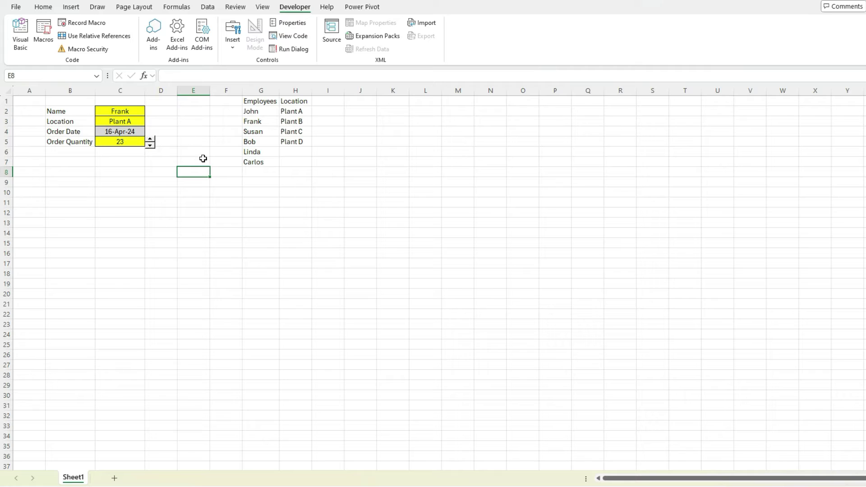
right_click(151, 152)
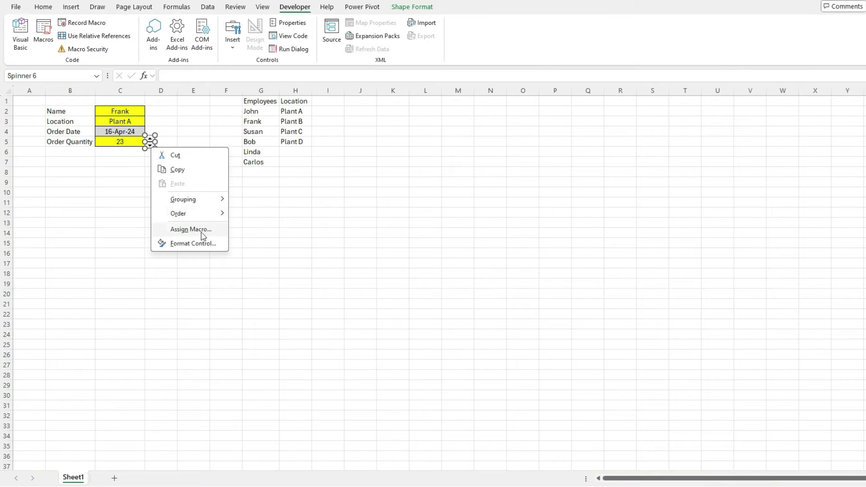
Step: Set the spin button's Cell link to $C$5 in Format Control
left_click(196, 240)
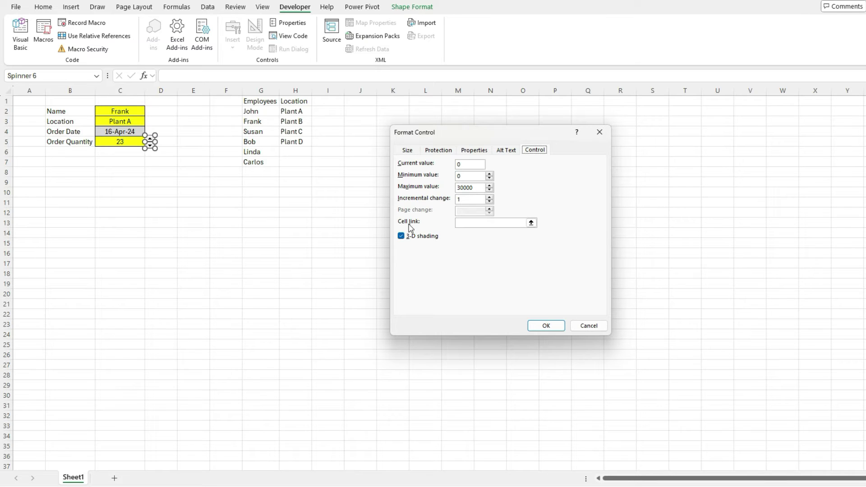
left_click(531, 223)
left_click(120, 142)
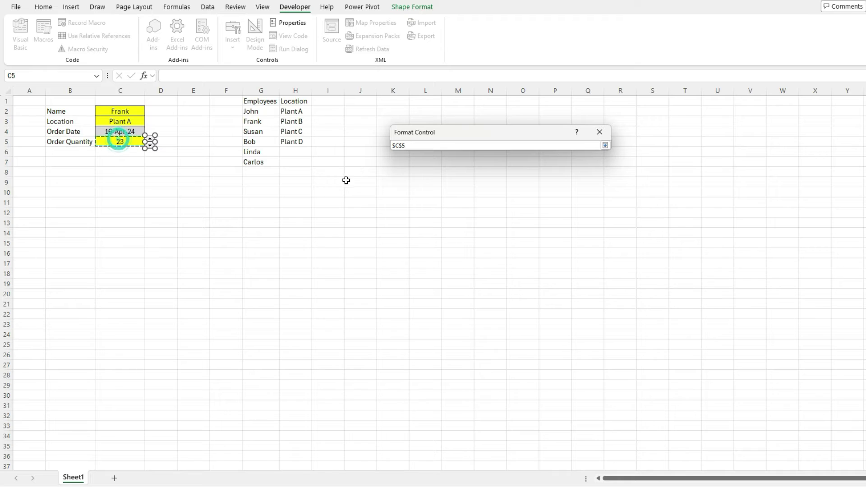
key("Return")
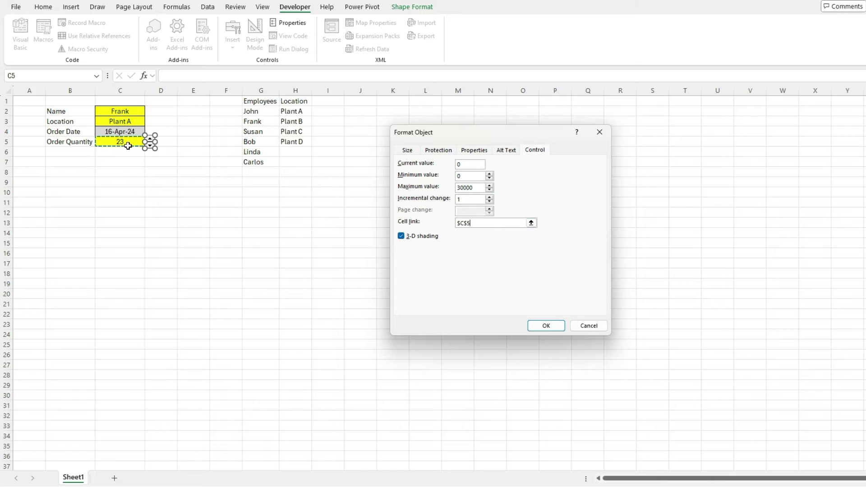
left_click(537, 326)
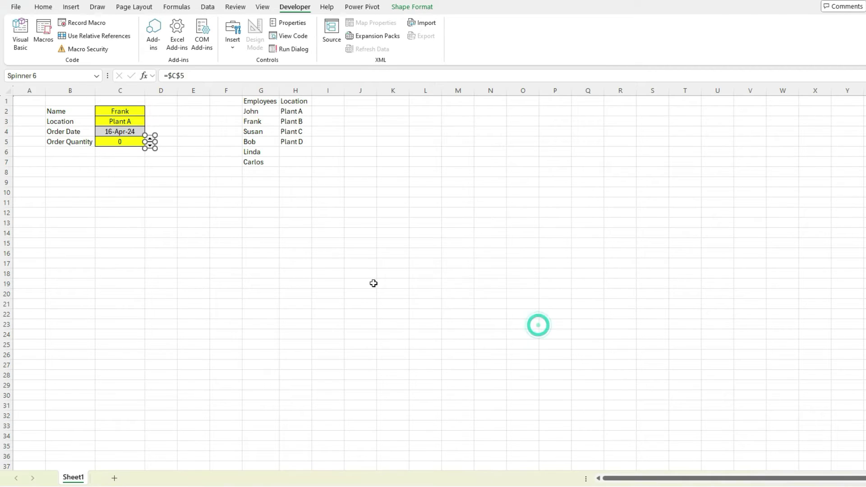
Step: Reset C5 to 25 and test the spinner's down and up arrows
left_click(120, 141)
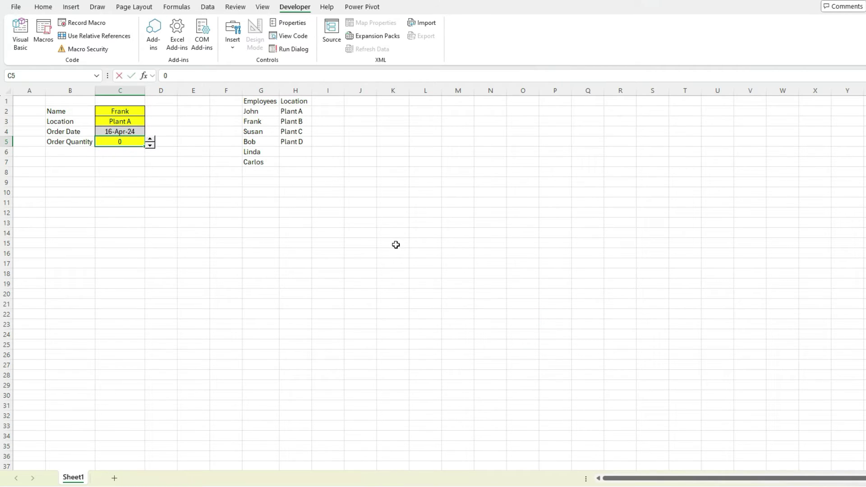
type("25")
key("Return")
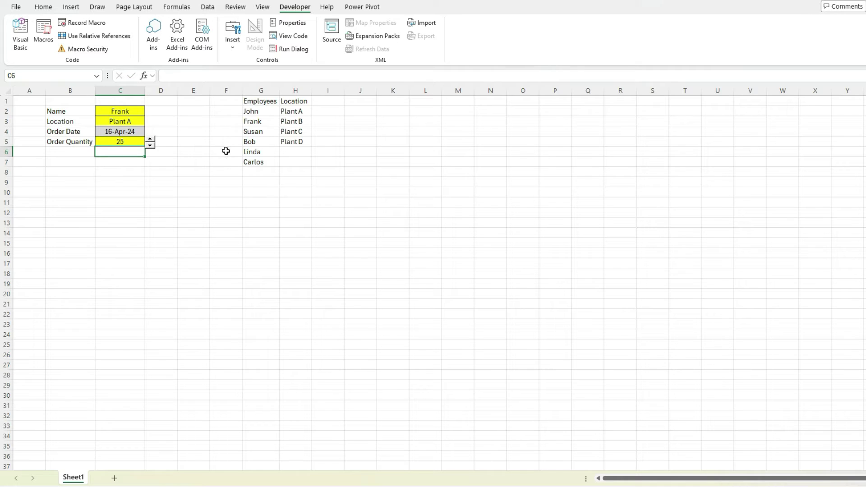
left_click(151, 145)
left_click(151, 145)
left_click(151, 145)
left_click(151, 145)
left_click(151, 145)
left_click(150, 140)
left_click(150, 140)
left_click(149, 140)
left_click(150, 140)
Step: Type the label 'Customer' into cell B6
left_click(84, 154)
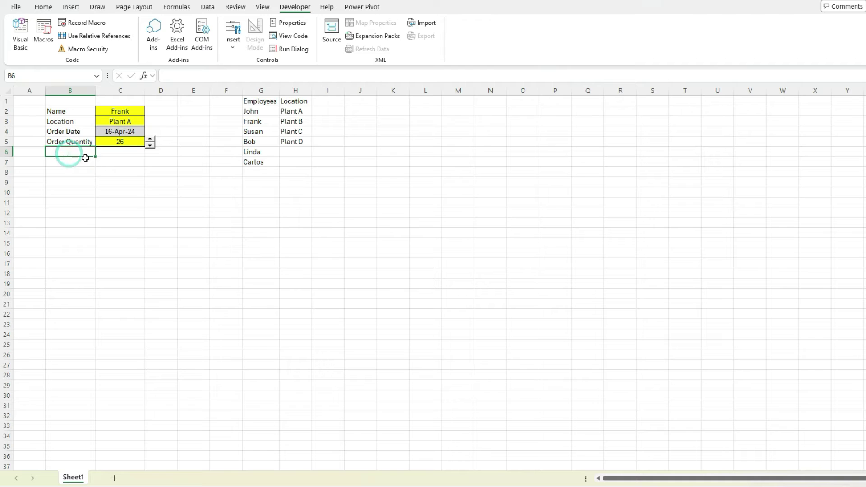
double_click(85, 158)
type("Customer")
key("Return")
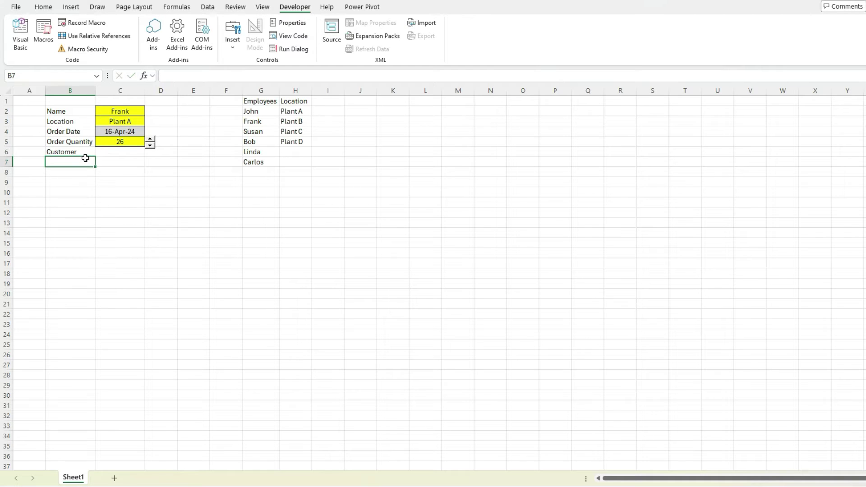
Step: Enter heading 'Customer' in I1 and Walmart, Amazon, Target, Costco, Walgreens, CVS in I2:I7
left_click(335, 100)
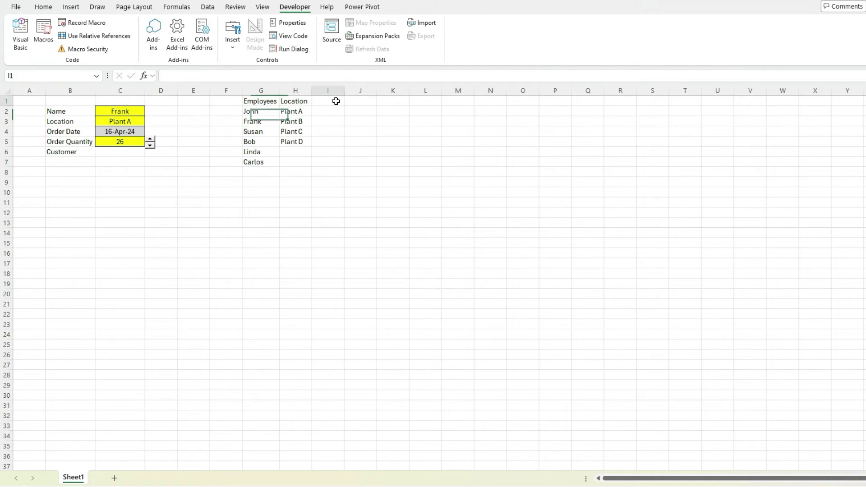
type("Customer")
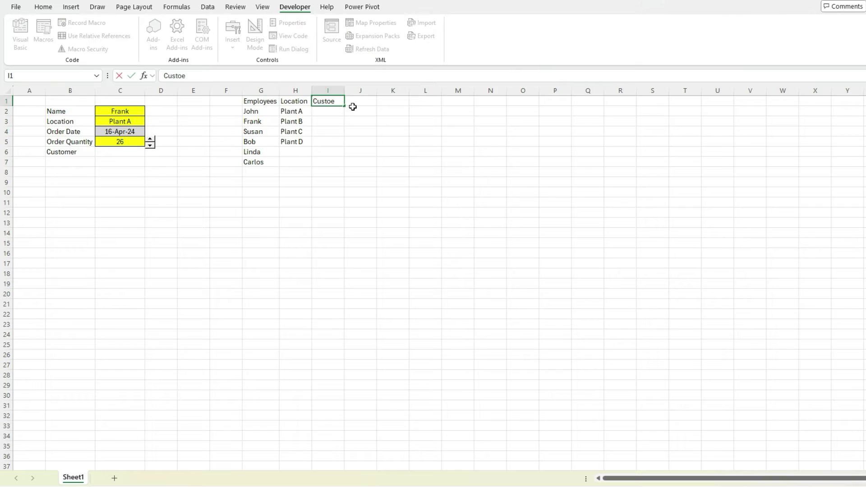
key("Return")
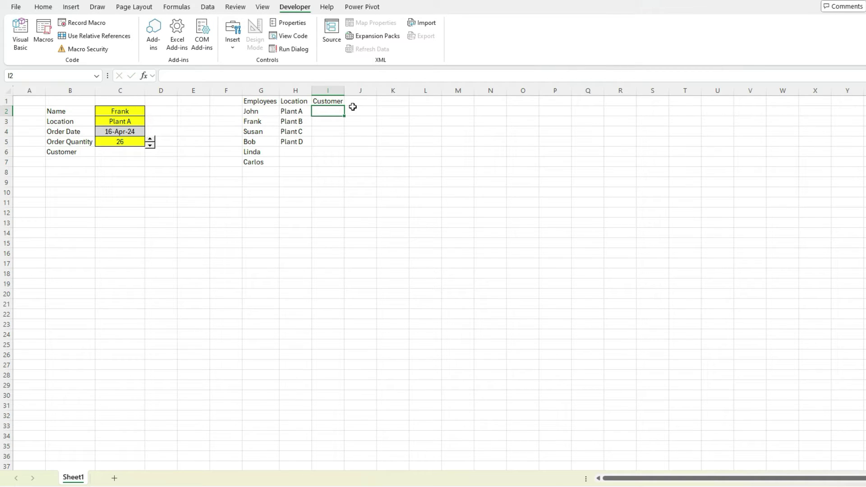
type("Walmart")
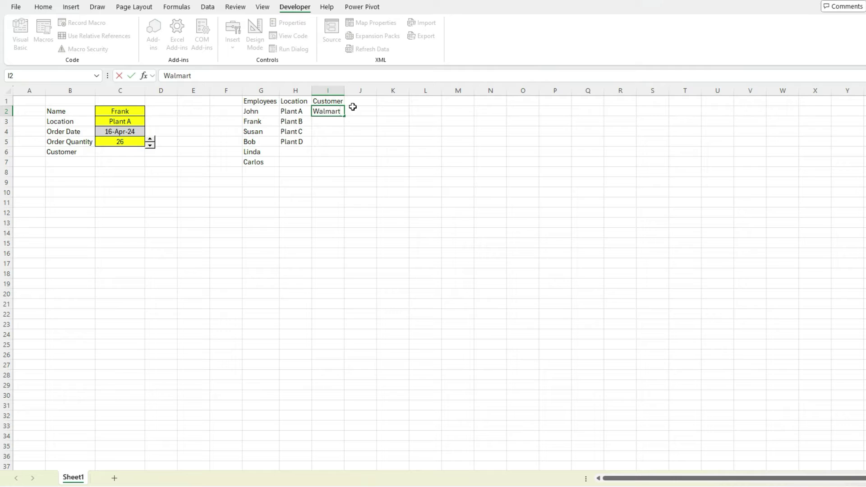
key("Return")
type("Amazon")
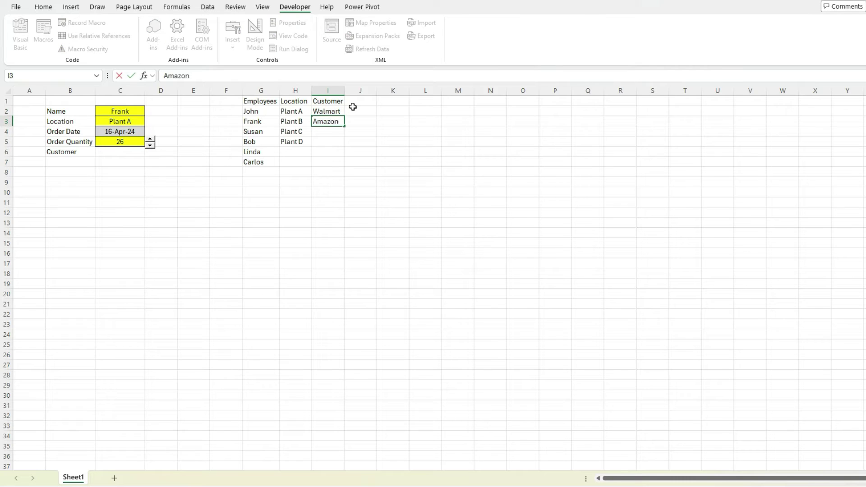
key("Return")
type("Target")
key("Return")
type("Costco")
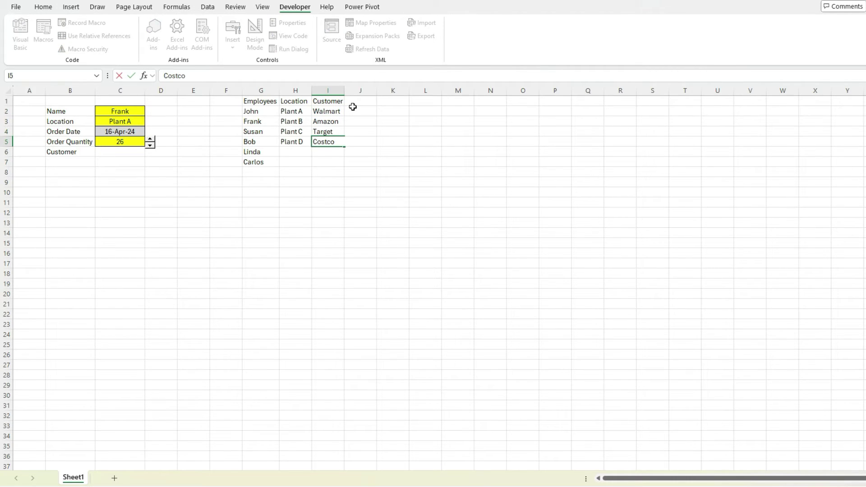
key("Return")
type("Walgreens")
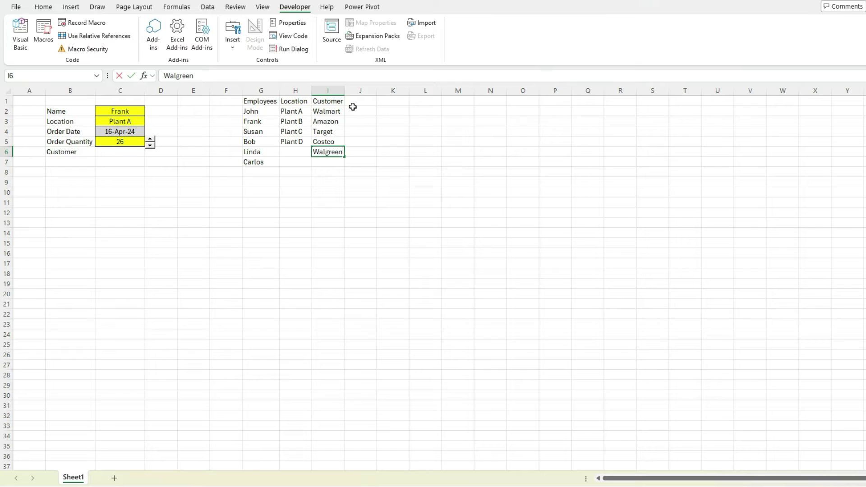
key("Return")
type("CVS")
key("Return")
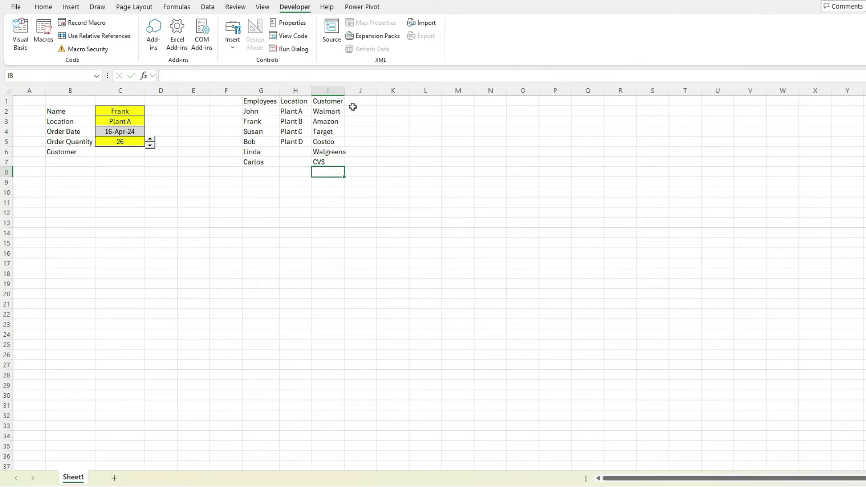
Step: Name the range I2:I7 'Customers' using the Name Box
left_click_drag(336, 111, 319, 163)
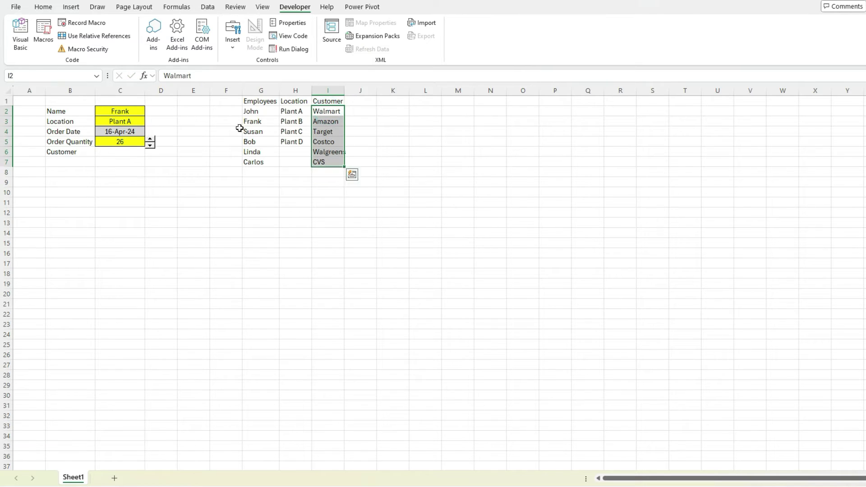
left_click(43, 7)
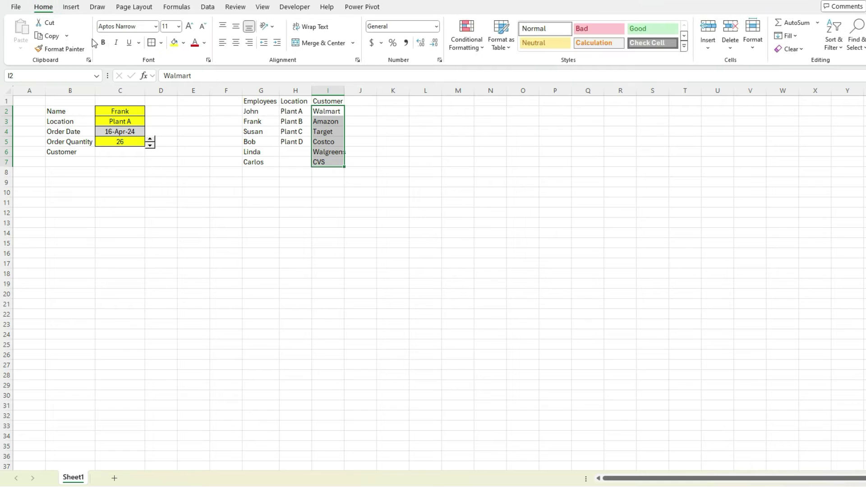
left_click(58, 74)
type("Custo")
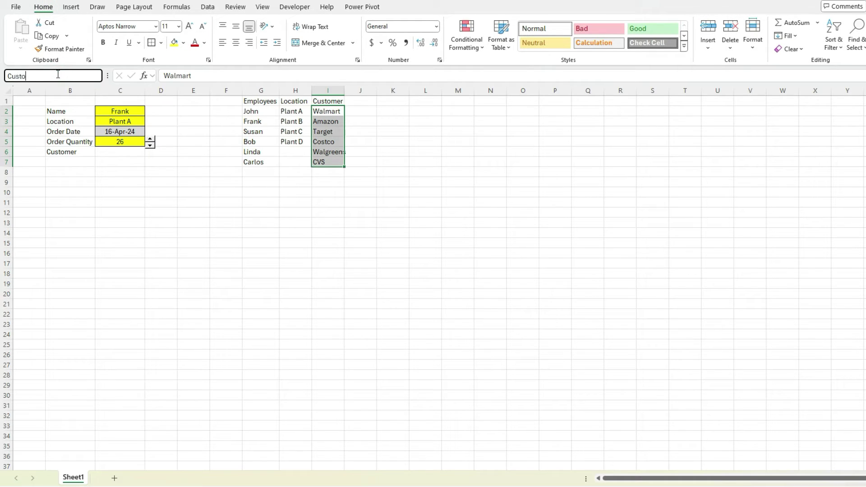
type("mers")
key("Return")
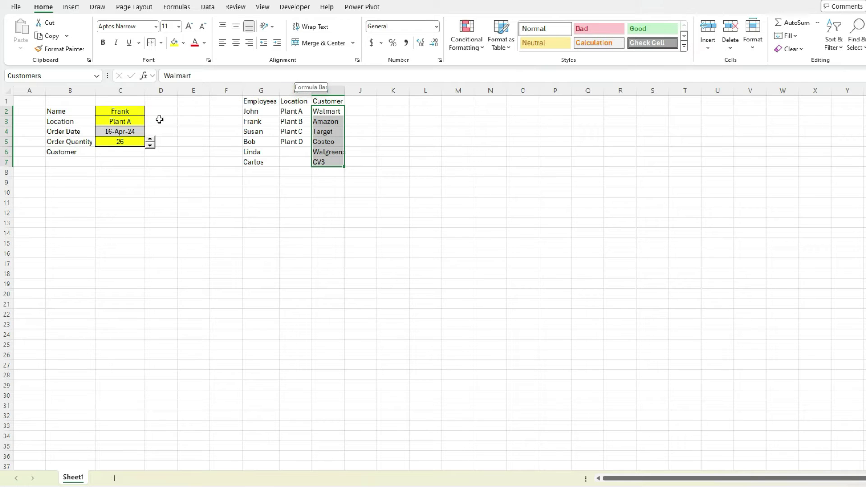
left_click(124, 155)
Step: Draw a Form Controls list box from C6 down to row 11
left_click(294, 7)
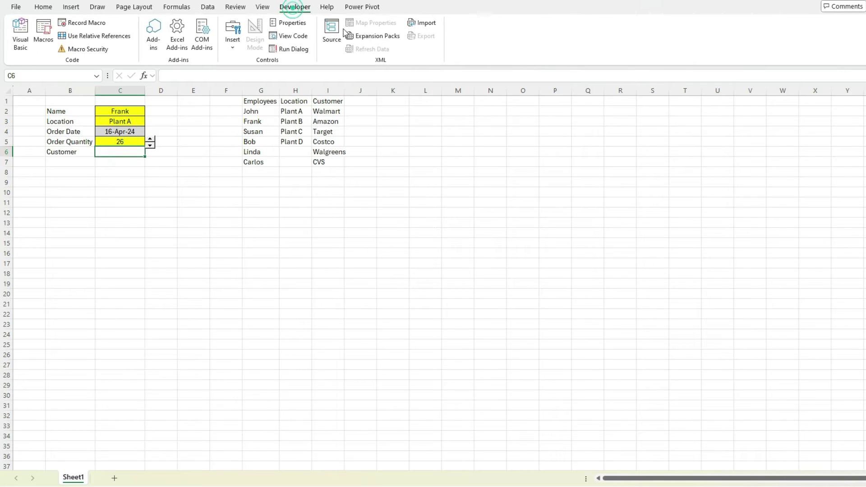
left_click(233, 34)
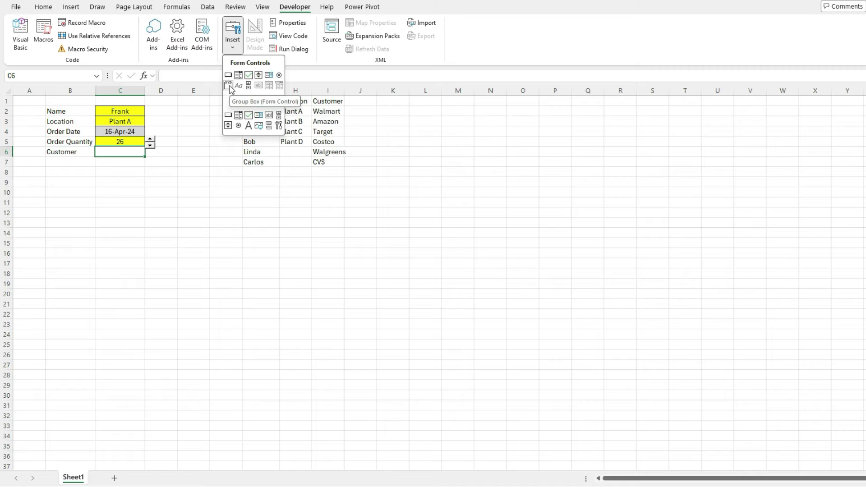
left_click(269, 75)
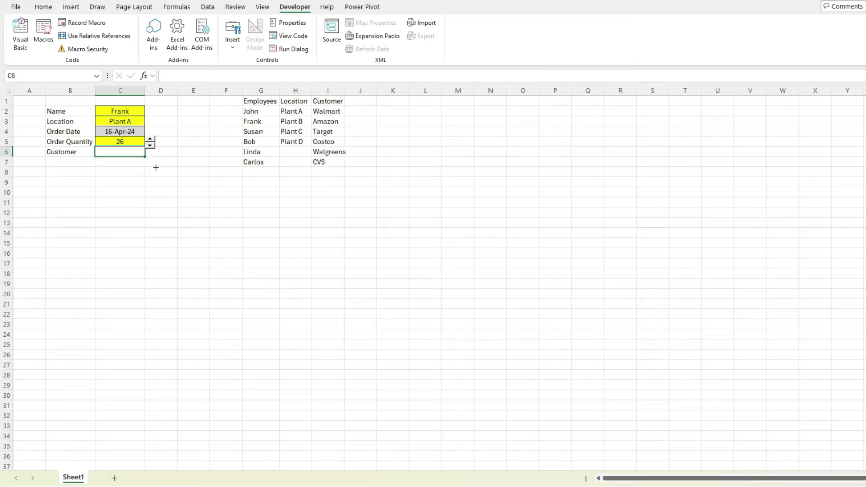
left_click_drag(95, 146, 145, 208)
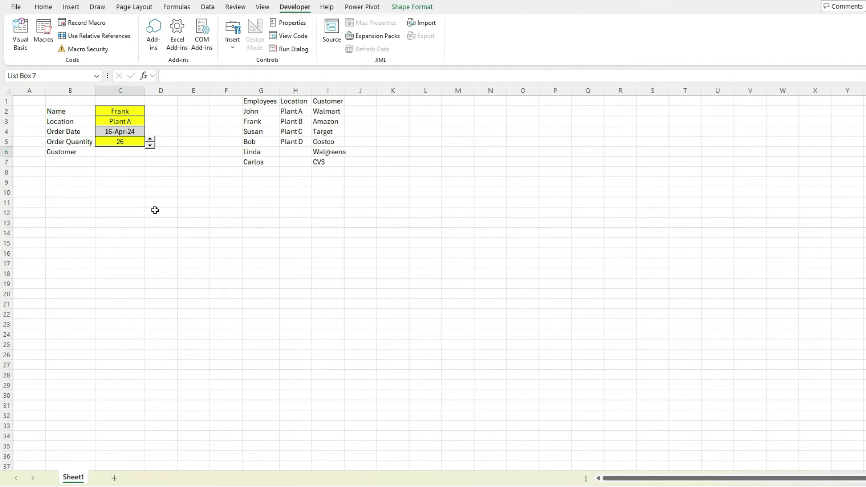
Step: In the list box's Format Control settings, set the input range to $I$2:$I$7
left_click(185, 221)
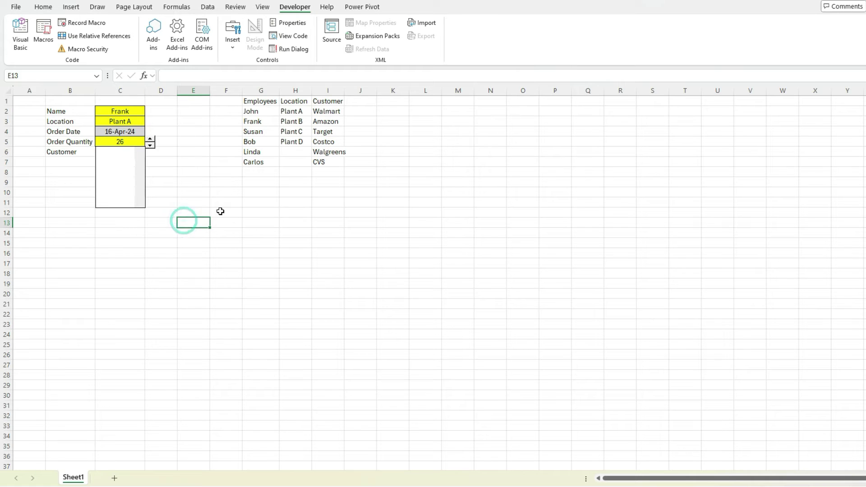
right_click(144, 197)
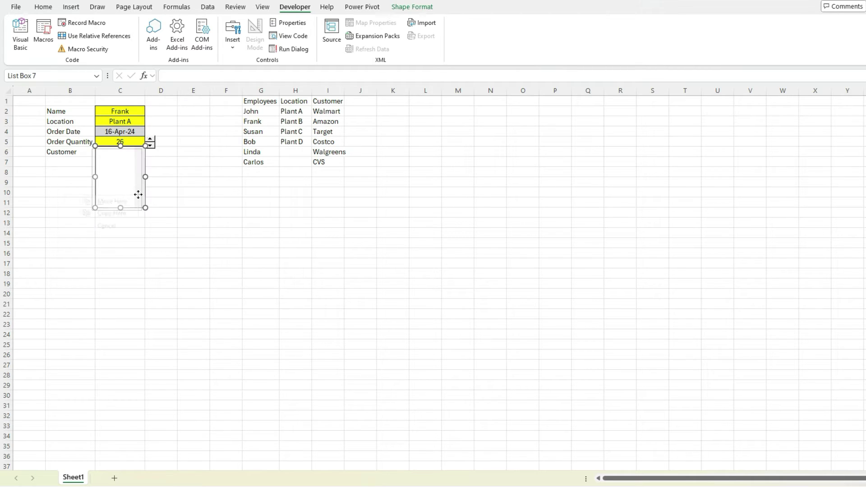
key("Escape")
right_click(144, 204)
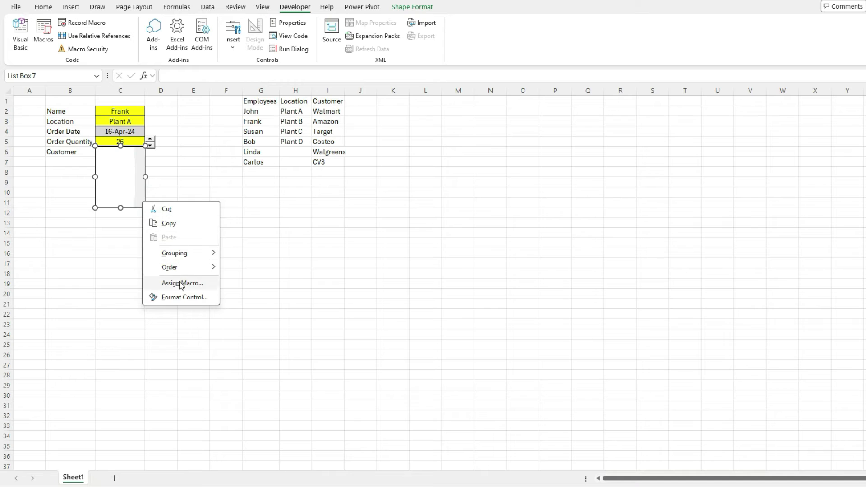
left_click(184, 296)
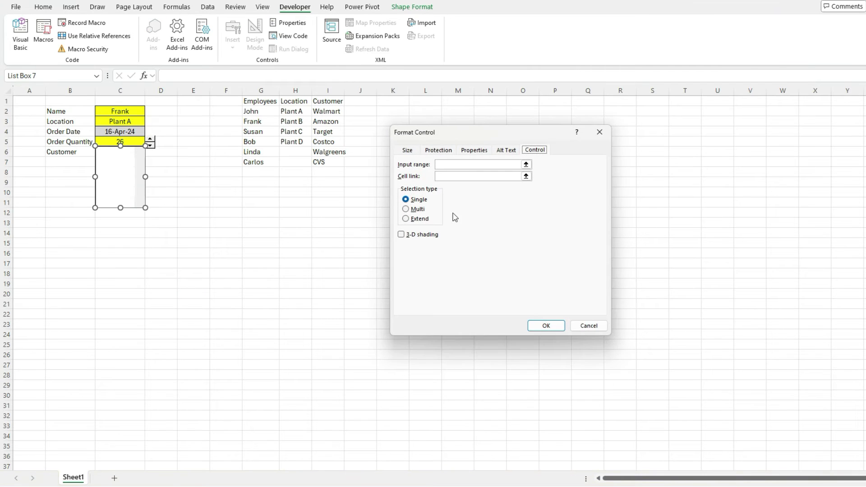
left_click(461, 164)
left_click(526, 164)
left_click_drag(334, 113, 321, 164)
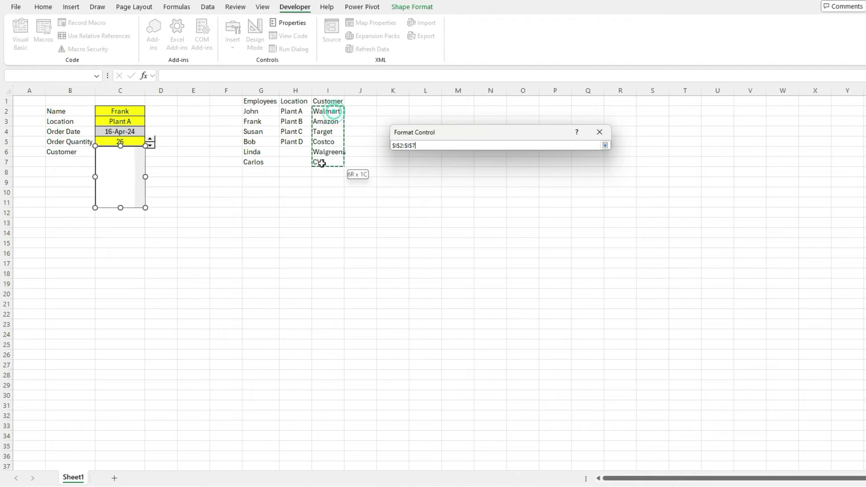
key("Return")
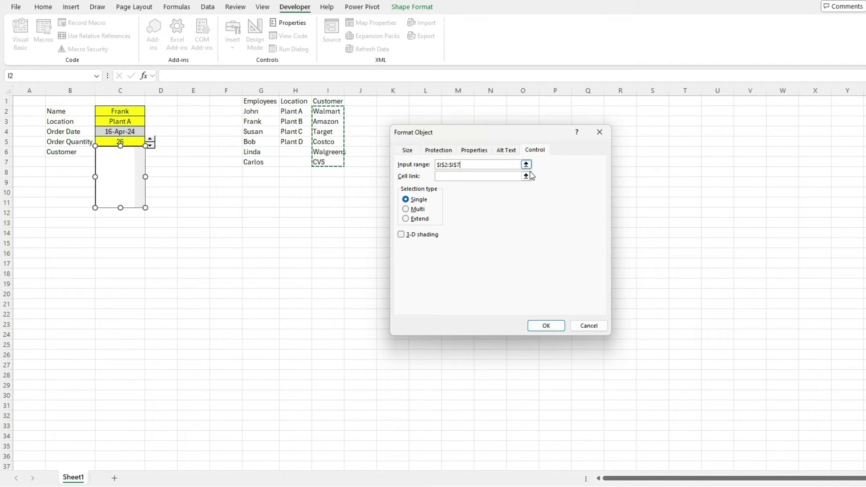
Step: Set the list box's cell link to $J$1 and apply the settings
left_click_drag(516, 132, 565, 139)
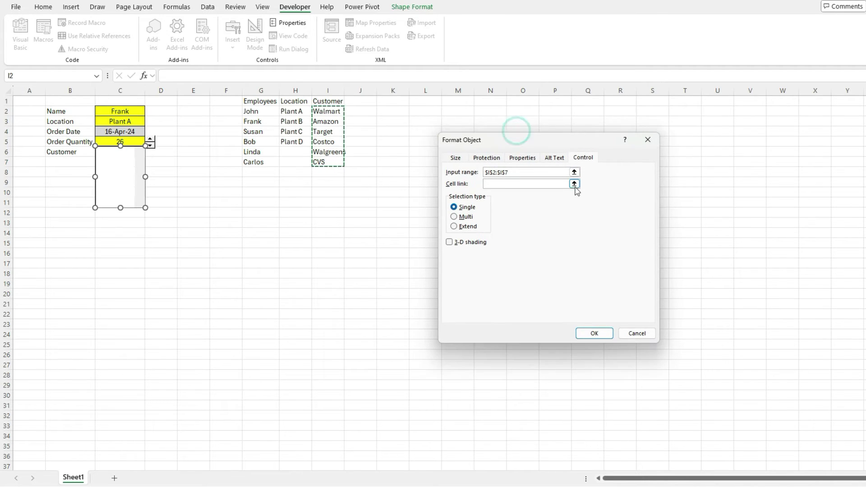
left_click(574, 184)
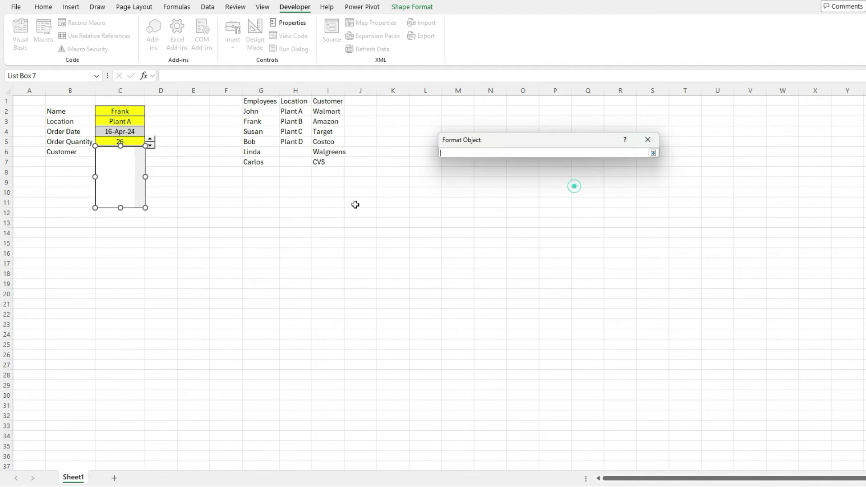
left_click(366, 101)
key("Return")
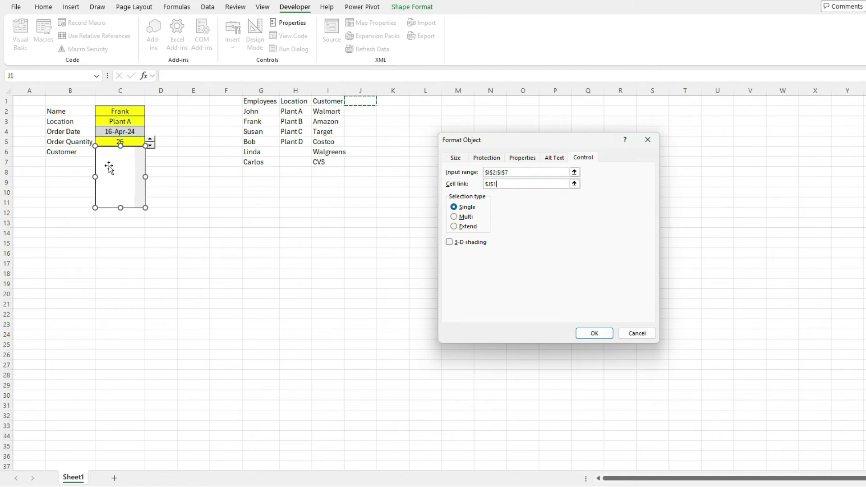
left_click(591, 334)
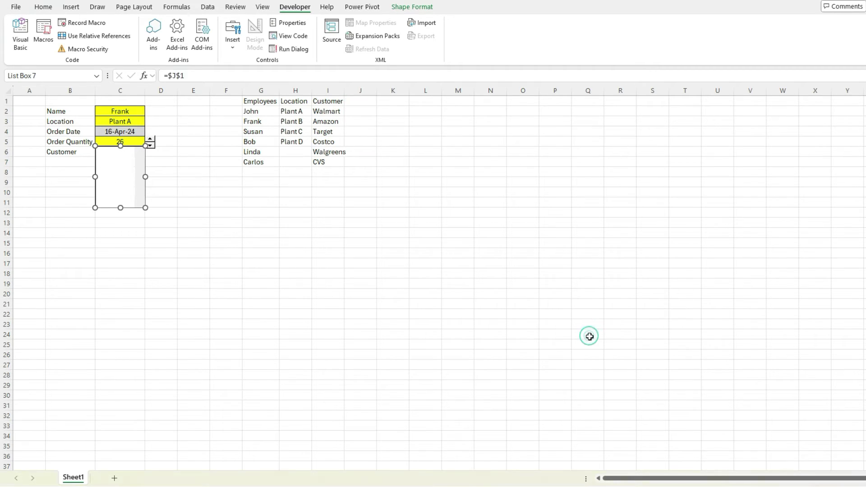
Step: Pick Costco in the list box so J1 shows 4, then begin an =INDEX( formula in K1
left_click(347, 314)
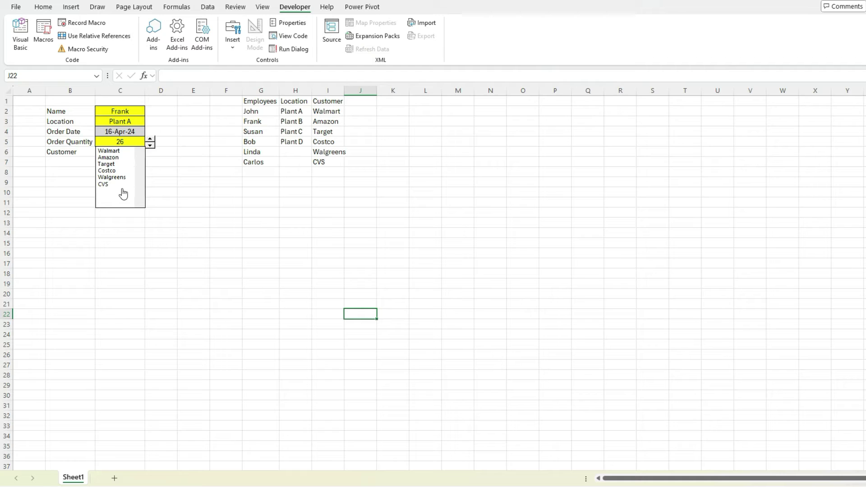
left_click(136, 112)
left_click(149, 111)
left_click(189, 148)
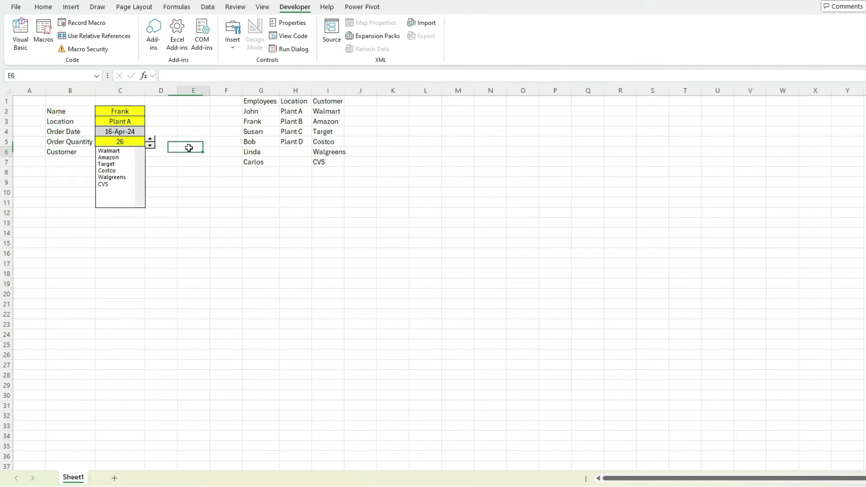
left_click(108, 171)
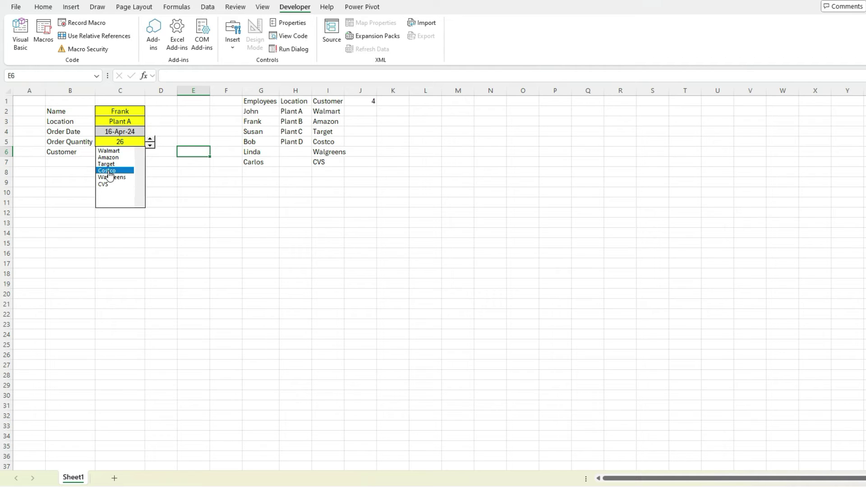
left_click(392, 102)
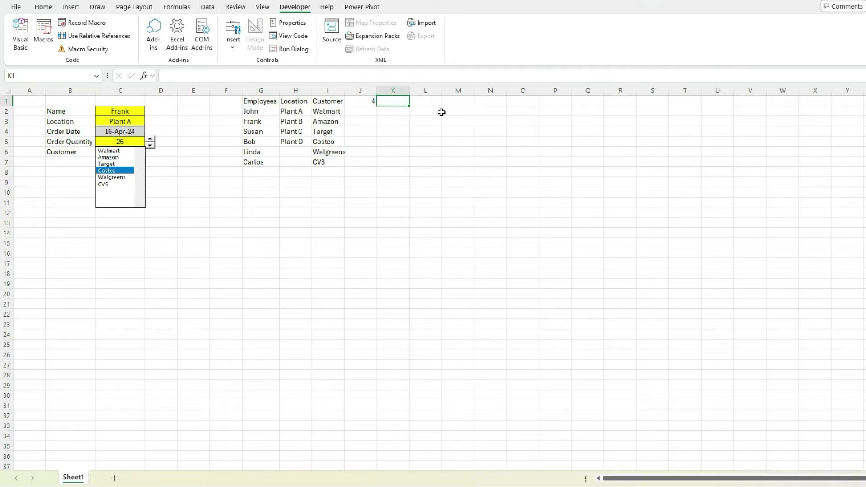
type("=index(")
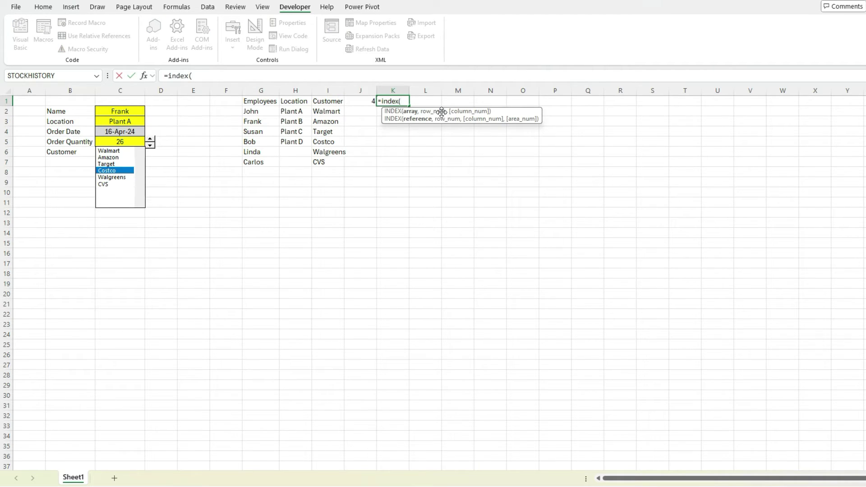
Step: Complete K1's formula as =INDEX(Customers,J1,) to return the chosen customer's name
left_click_drag(337, 111, 324, 163)
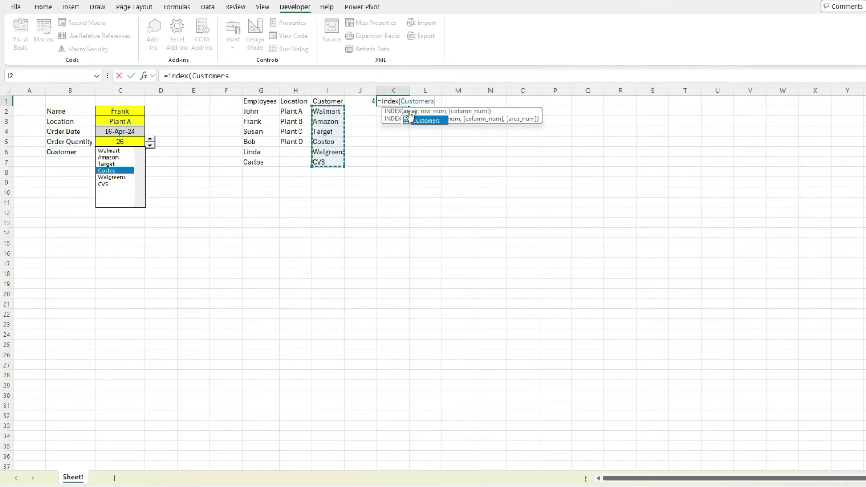
type(",")
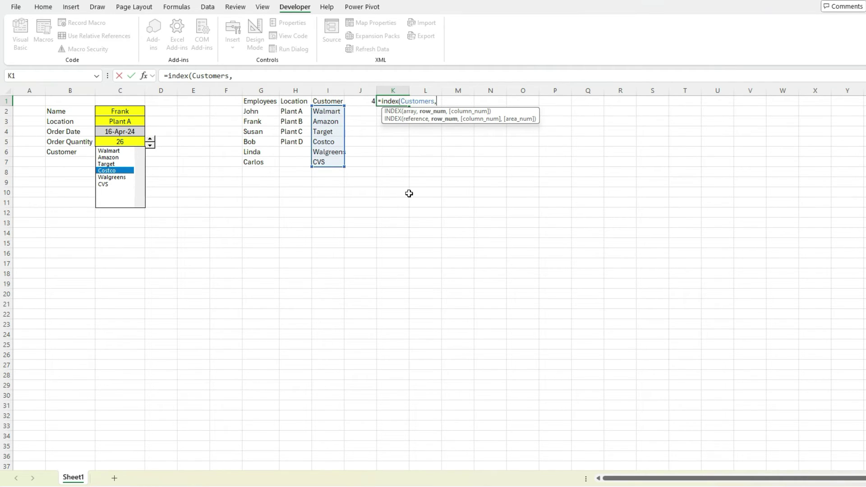
left_click(369, 99)
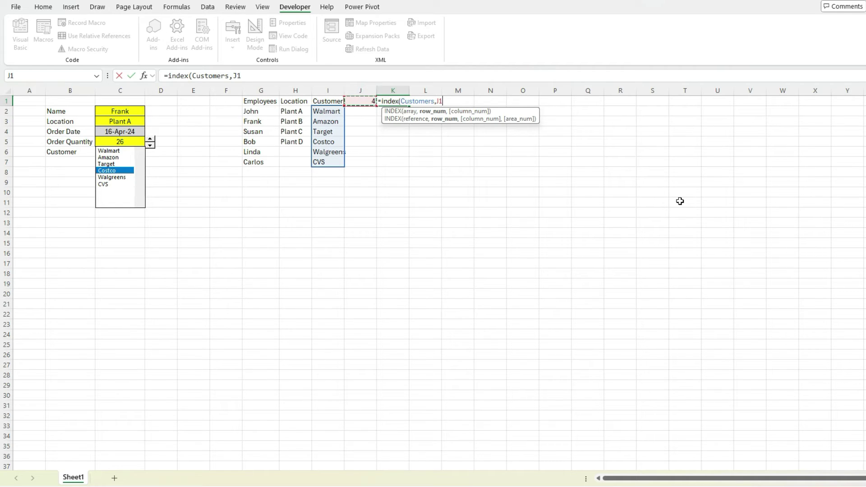
type(",1")
key("Return")
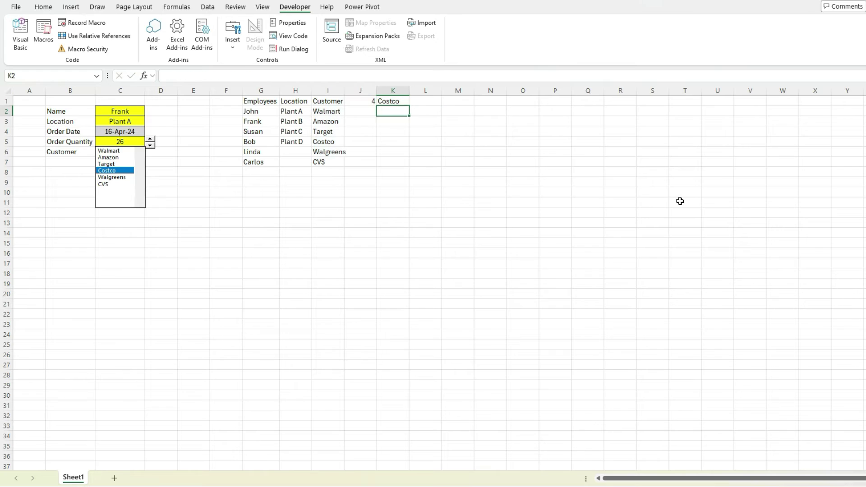
key("Up")
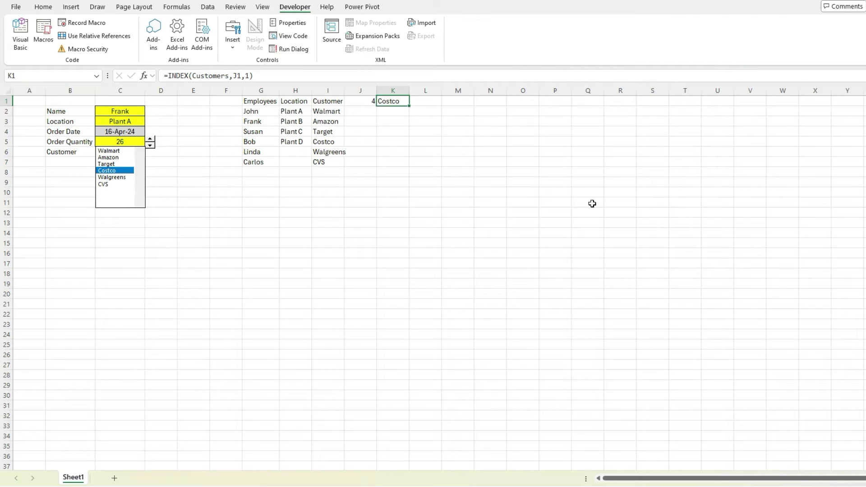
Step: Pick Target in the list box and check that J1 reads 3 and K1 shows Target
left_click(108, 164)
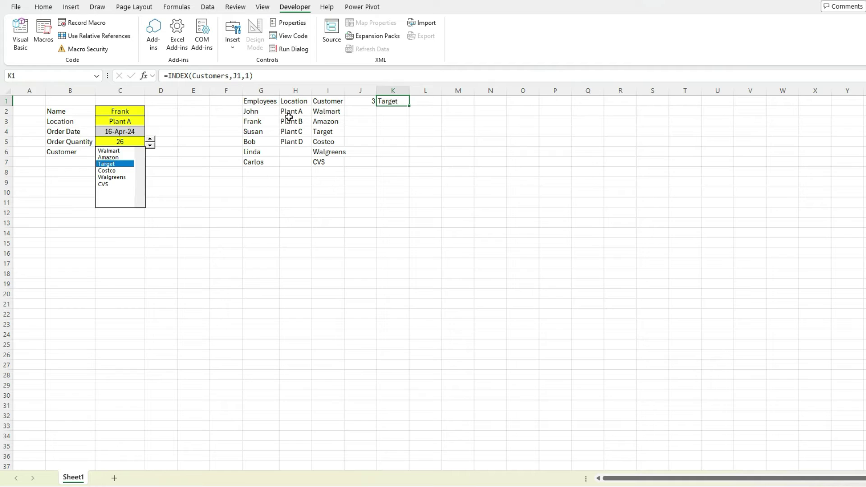
left_click(359, 102)
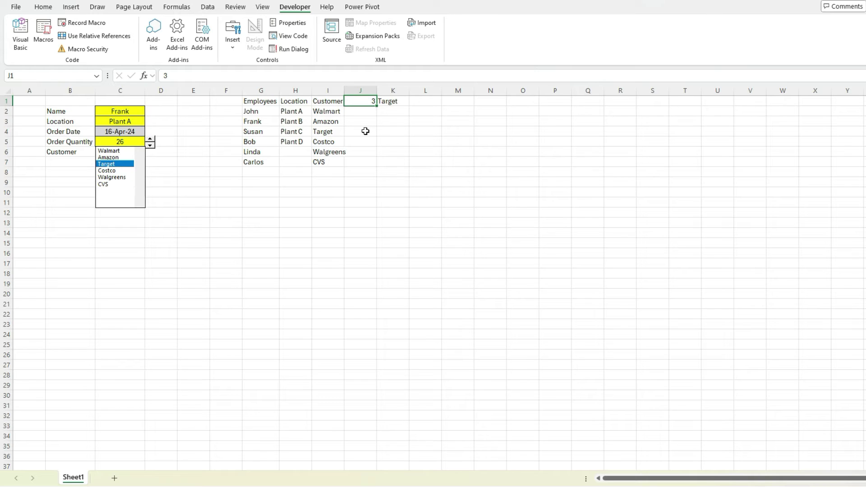
right_click(128, 195)
Step: Set the list box selection type to Multi and select Amazon, Target and Walgreens together
left_click(170, 291)
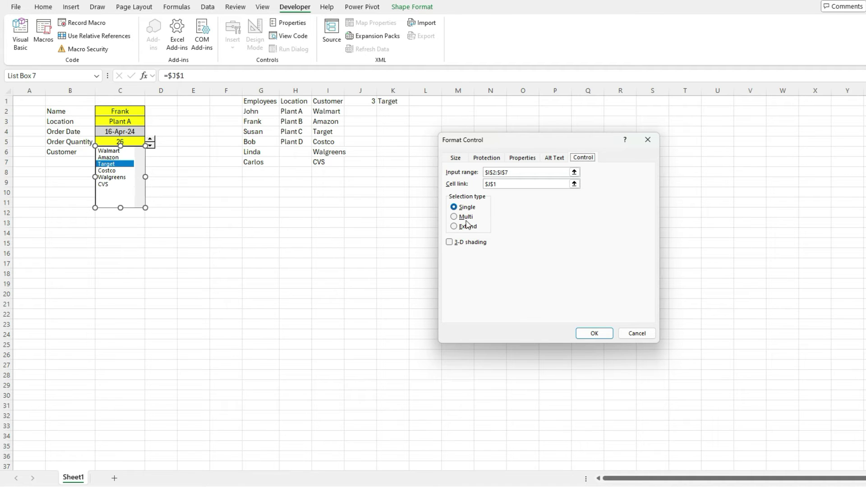
left_click(465, 216)
left_click(585, 336)
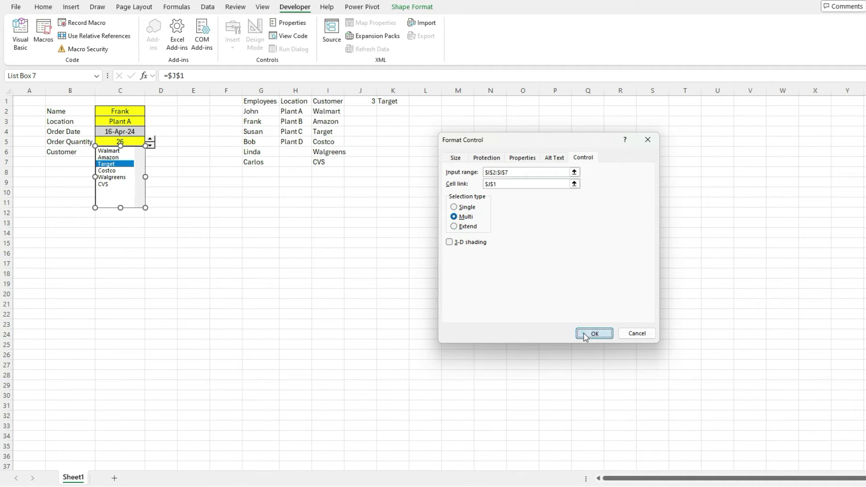
left_click(231, 200)
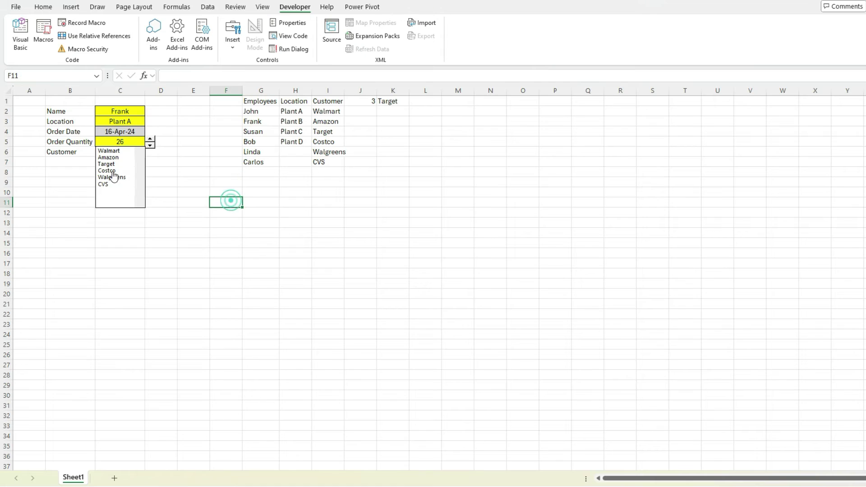
left_click(113, 158)
left_click(118, 164)
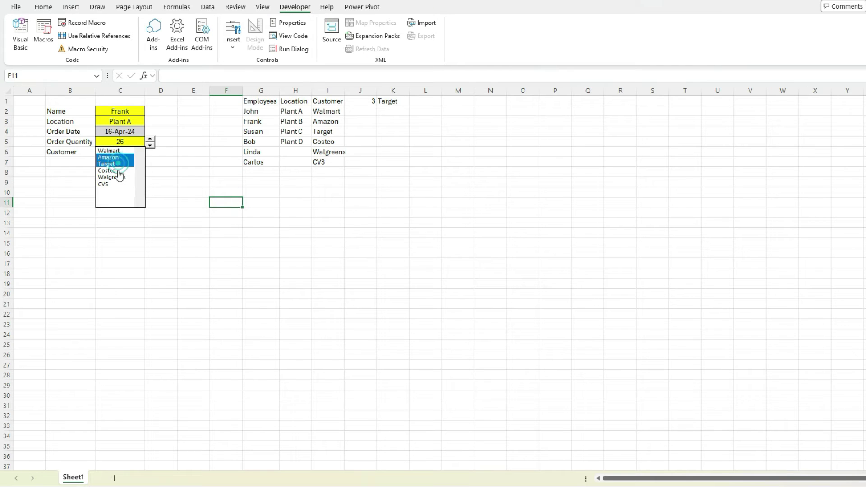
left_click(116, 177)
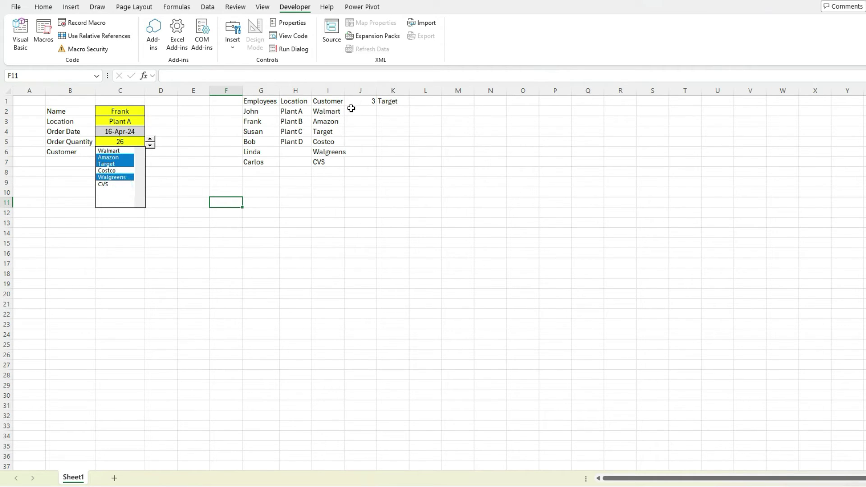
Step: Change the list box selection type back to Single
right_click(130, 172)
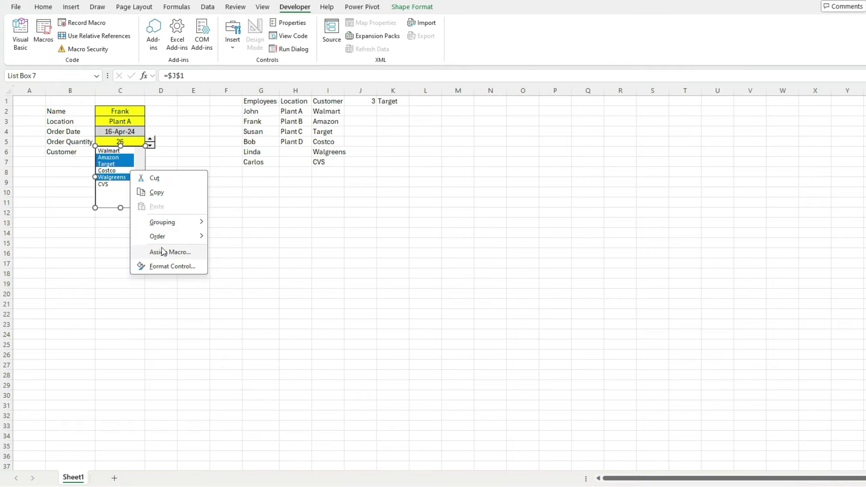
left_click(166, 265)
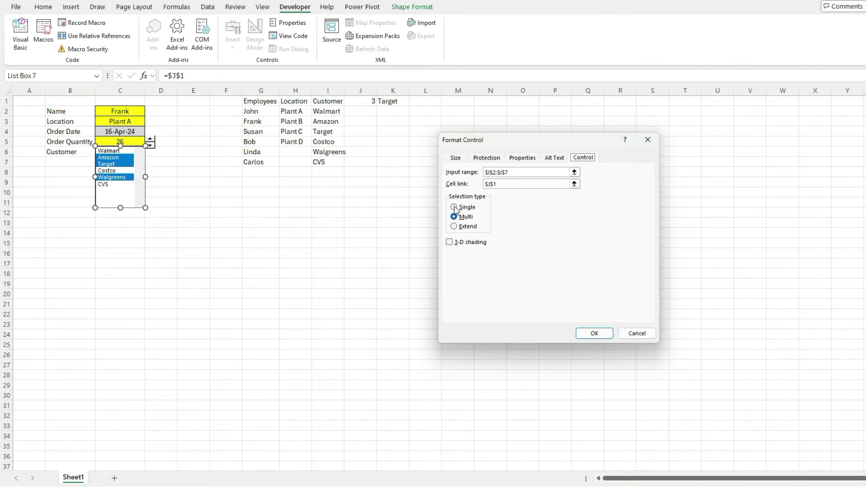
left_click(454, 207)
left_click(595, 333)
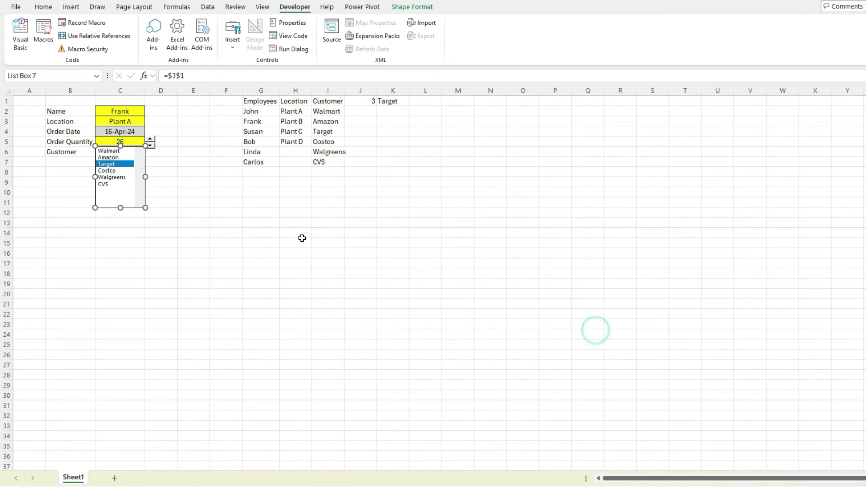
Step: Test the list by choosing Walmart, Costco, CVS and Walgreens, ending on Costco (J1 = 4)
left_click(185, 193)
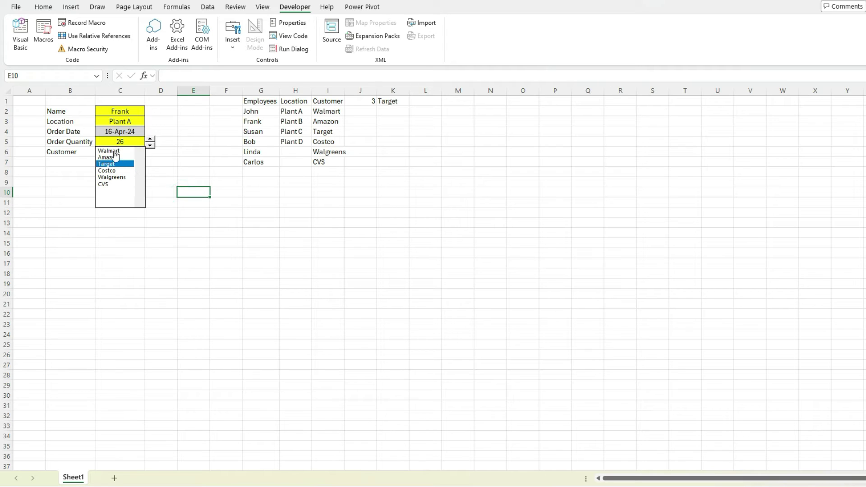
left_click(114, 152)
left_click(115, 171)
left_click(118, 184)
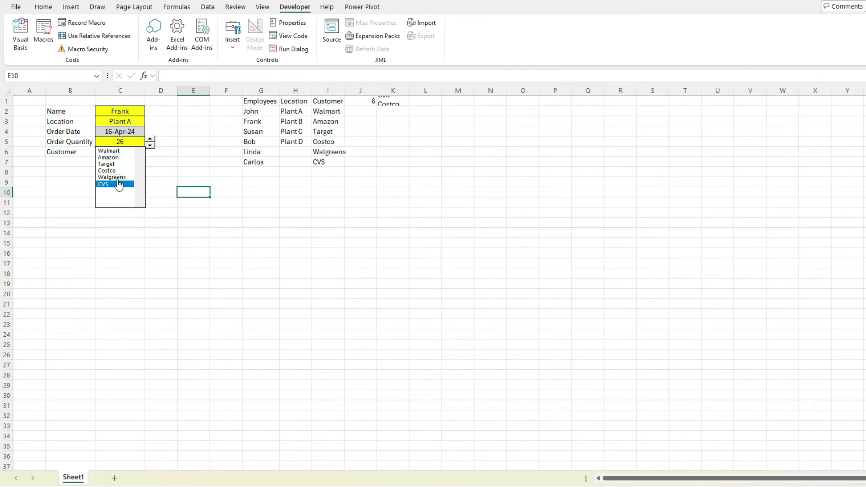
left_click(124, 176)
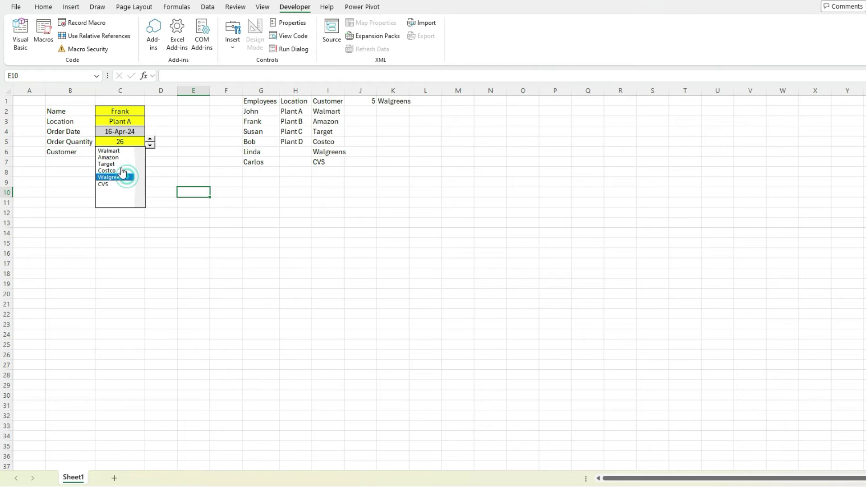
left_click(122, 170)
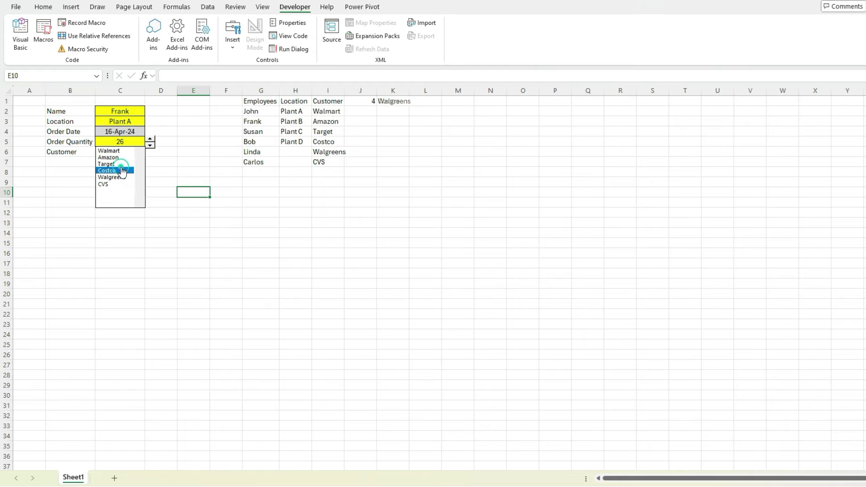
left_click(138, 204, "ctrl")
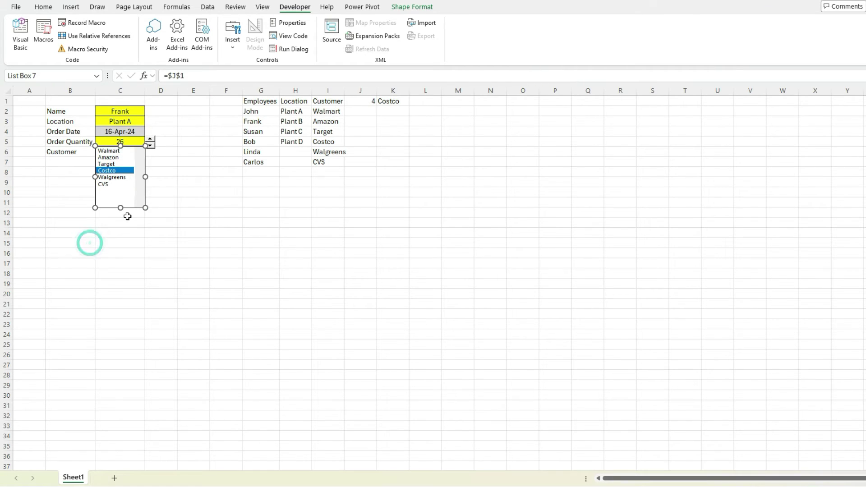
Step: Drag the list box's bottom edge up to about row 8 so its six customers scroll
left_click_drag(121, 207, 120, 191)
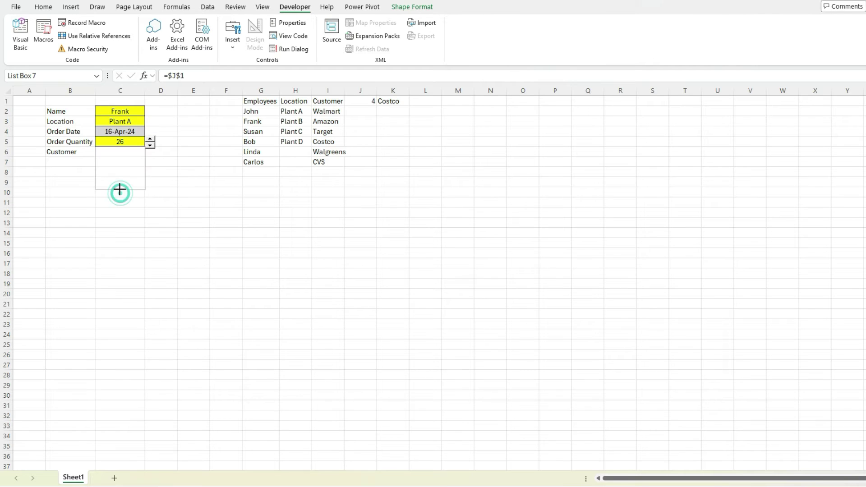
left_click(155, 233)
right_click(119, 189)
key("Escape")
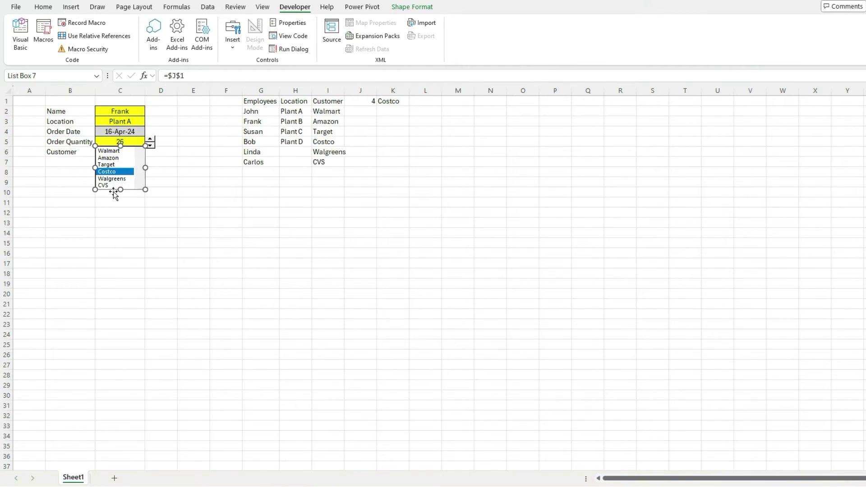
left_click_drag(120, 189, 139, 166)
left_click(146, 201)
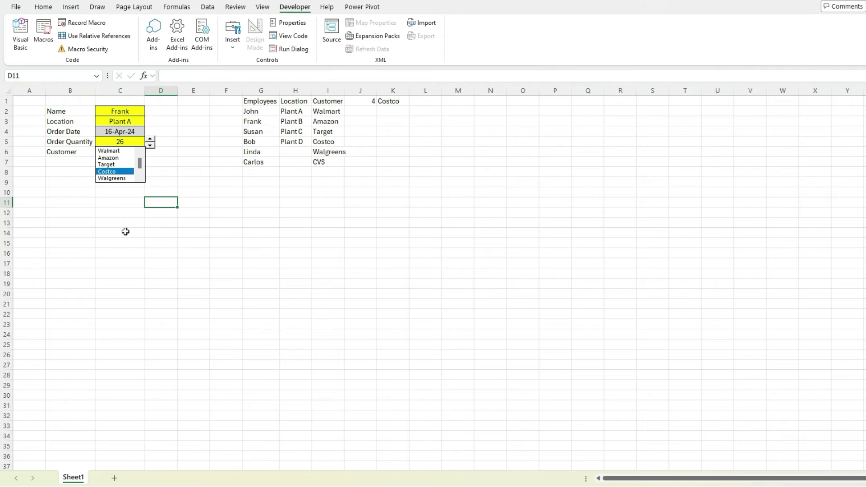
Step: Enter the label 'Order Picked?' in B11 and an X in C11
left_click(76, 202)
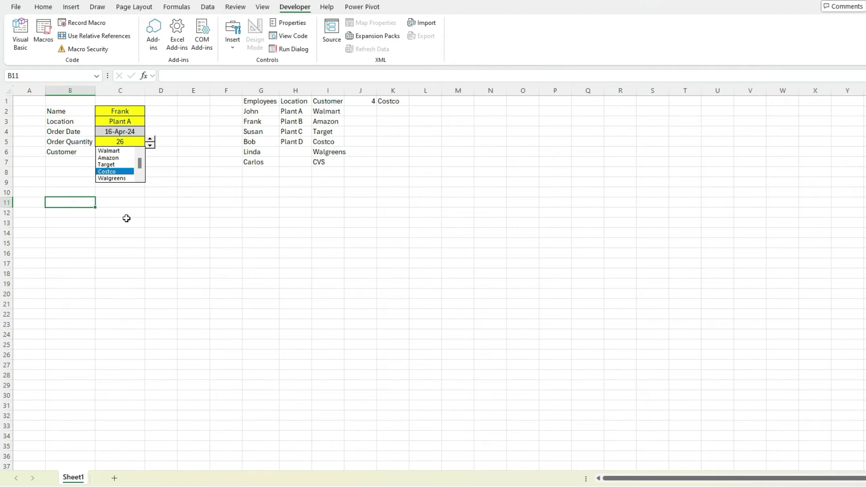
type("Orde")
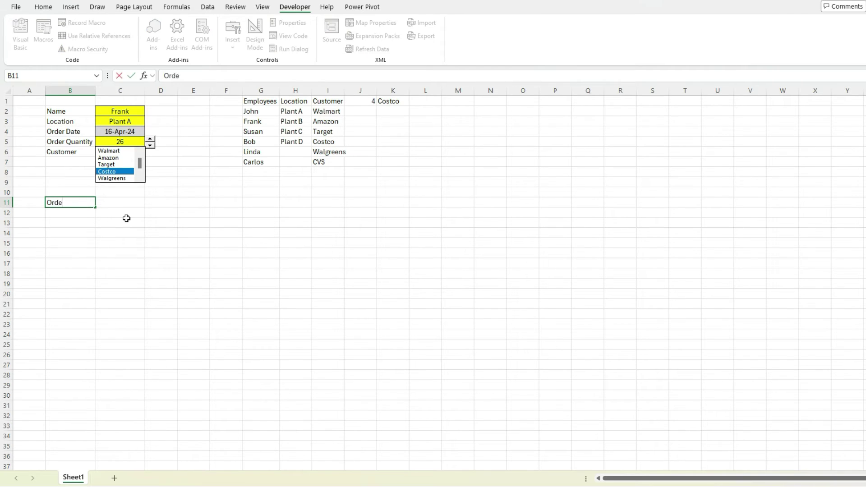
type("r Picked?")
key("Tab")
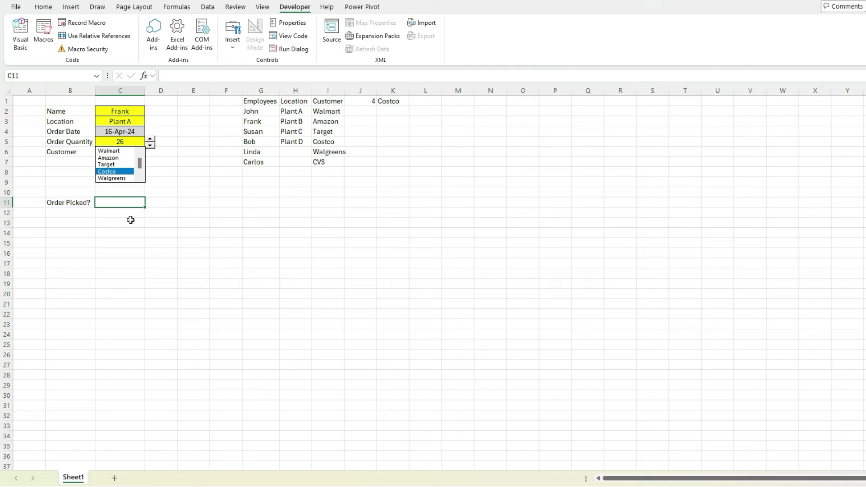
type("X")
key("Return")
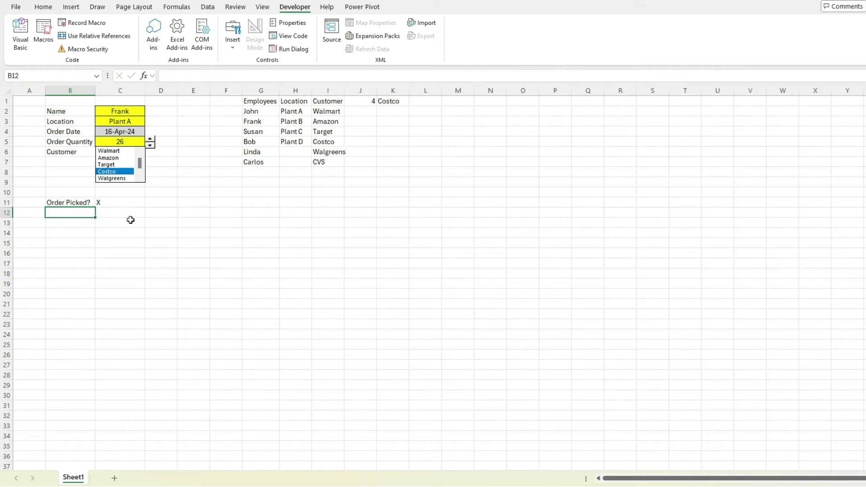
Step: Centre the X in C11 and give the cell an outside border
left_click(127, 203)
left_click(43, 7)
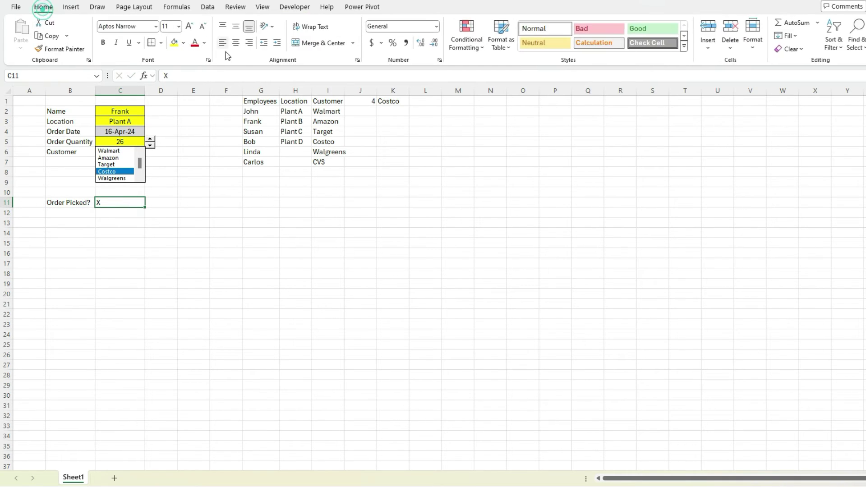
left_click(236, 42)
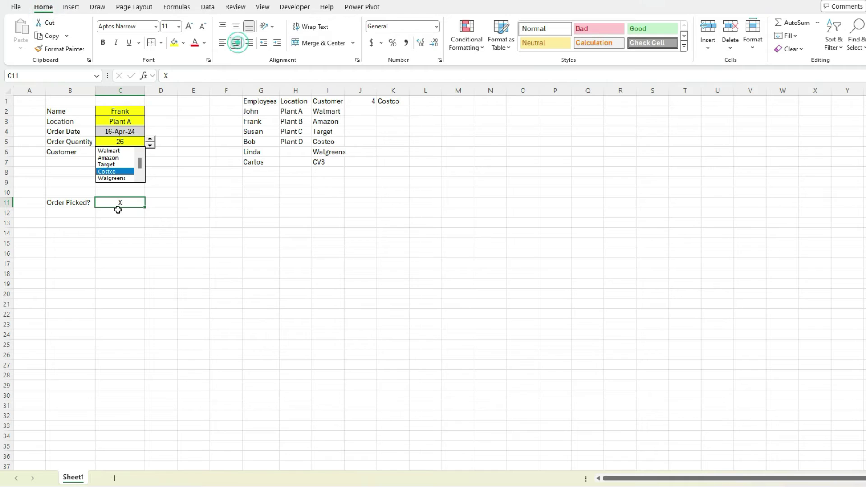
left_click(151, 43)
left_click(261, 253)
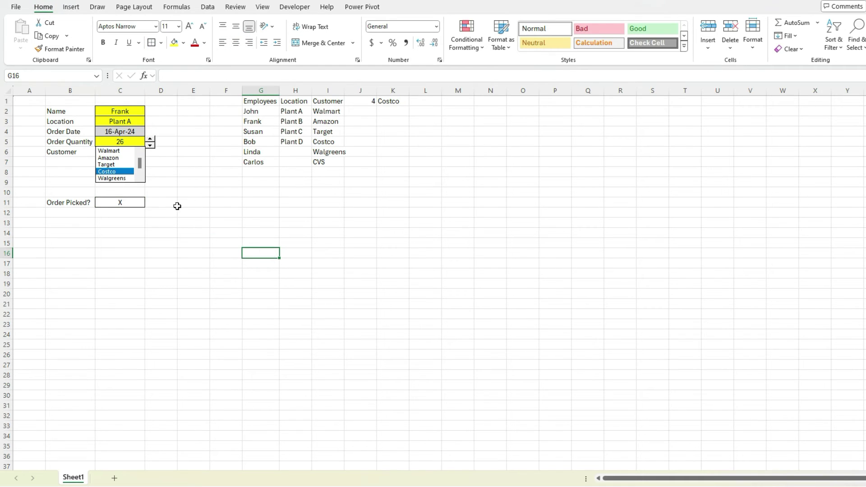
left_click(139, 199)
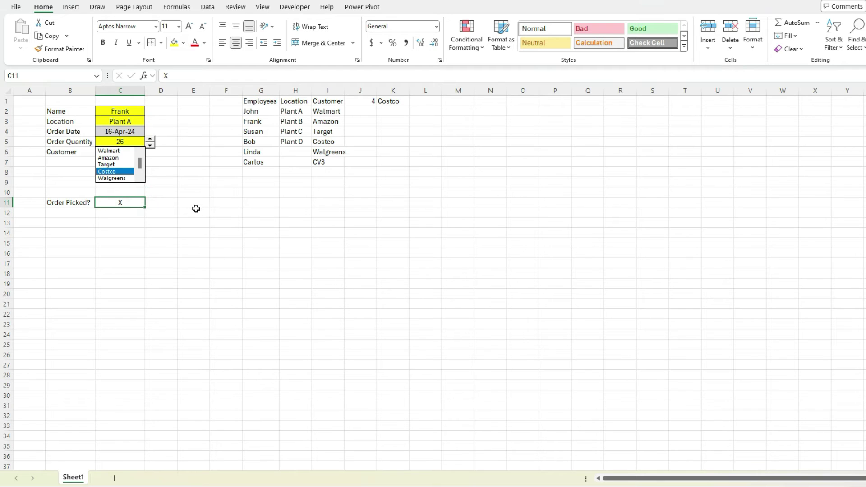
left_click(387, 110)
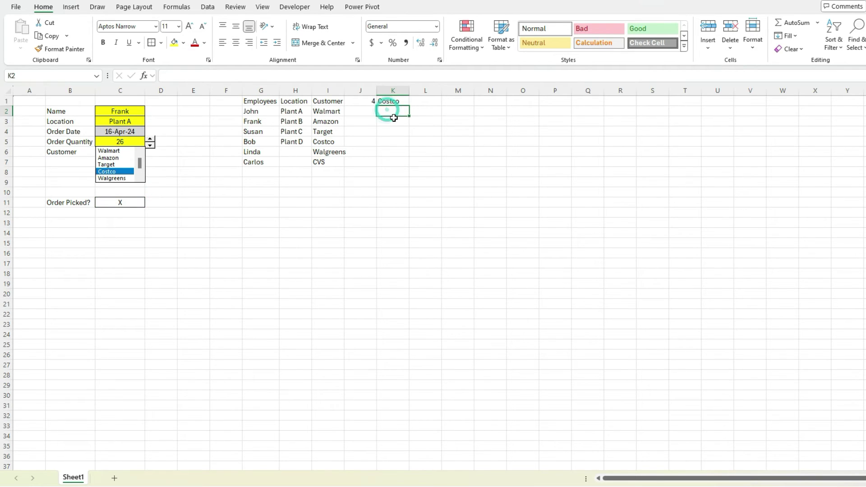
Step: Enter =IF(C11="X","Picked","Not Picked") in K2
type("=if(")
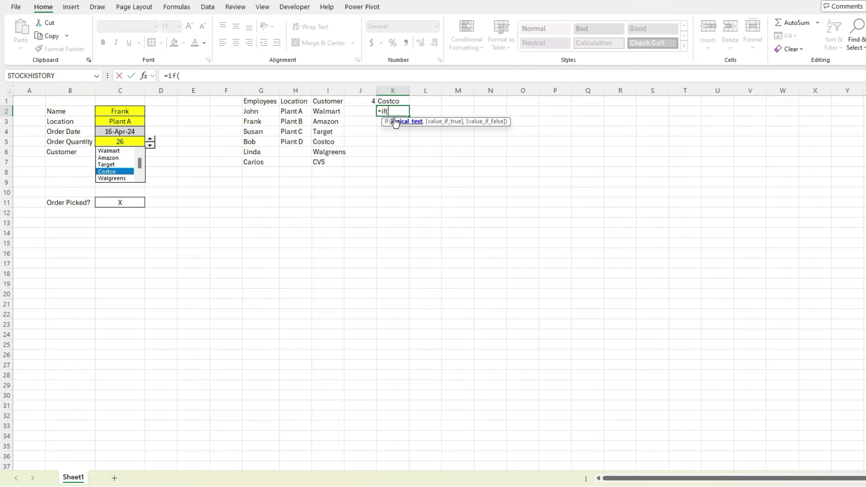
left_click(141, 199)
type("=\"X\"")
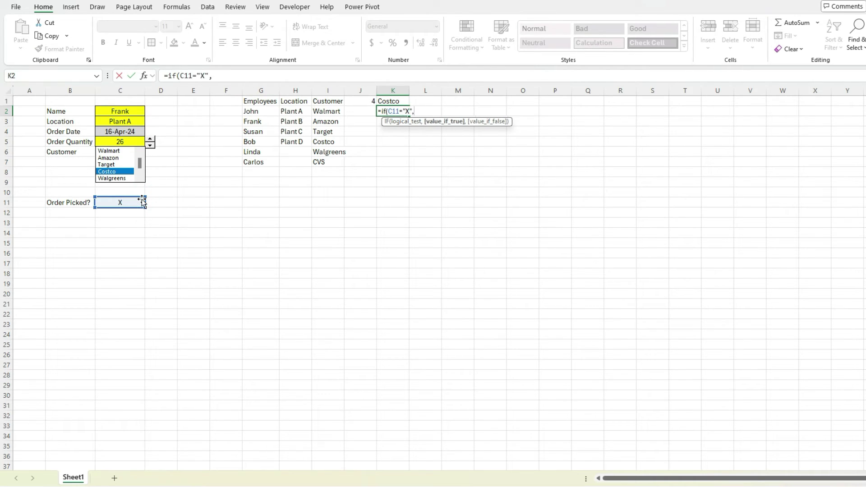
type(",\"Picked\",")
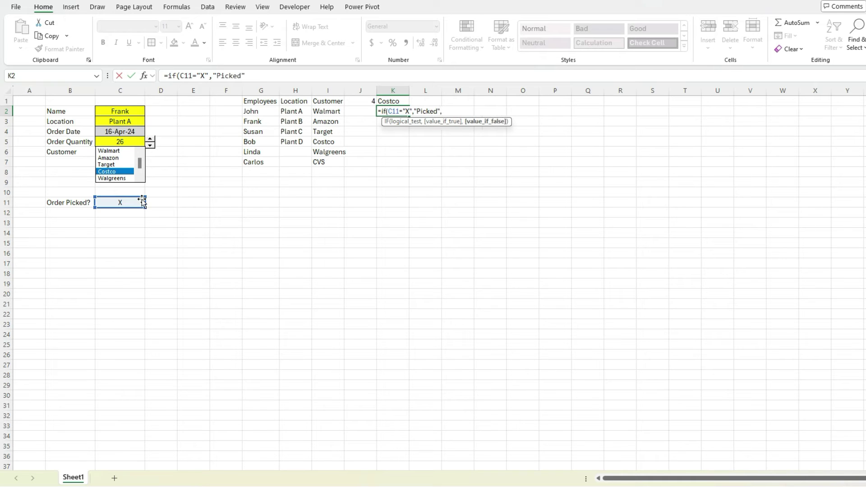
type("\"Not Picked\")")
key("ctrl+Return")
Step: Delete C11's X to test K2, then copy C10's plain formatting over C11
left_click(141, 199)
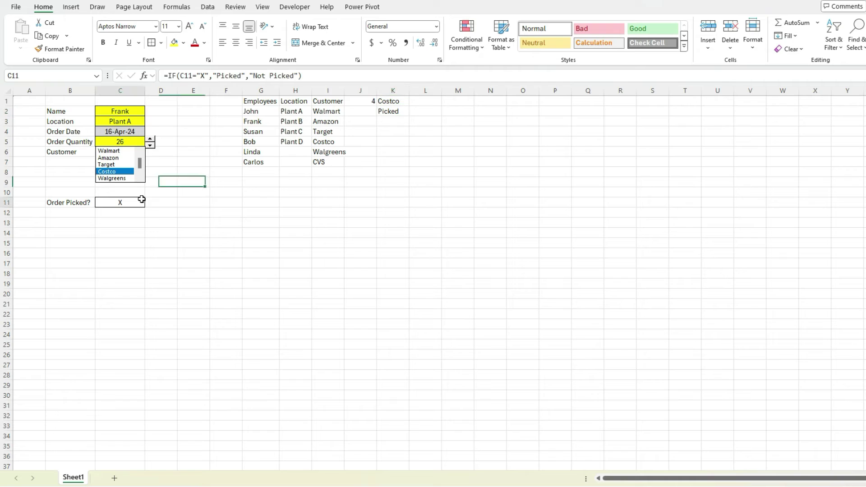
key("Delete")
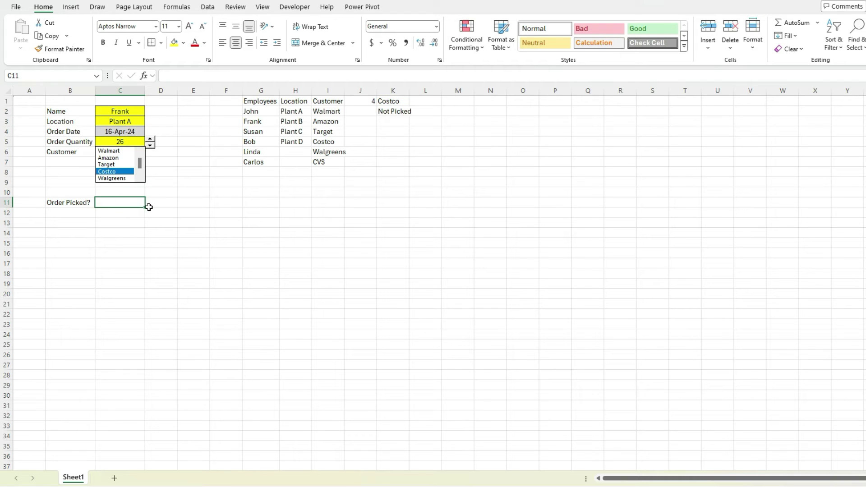
key("Up")
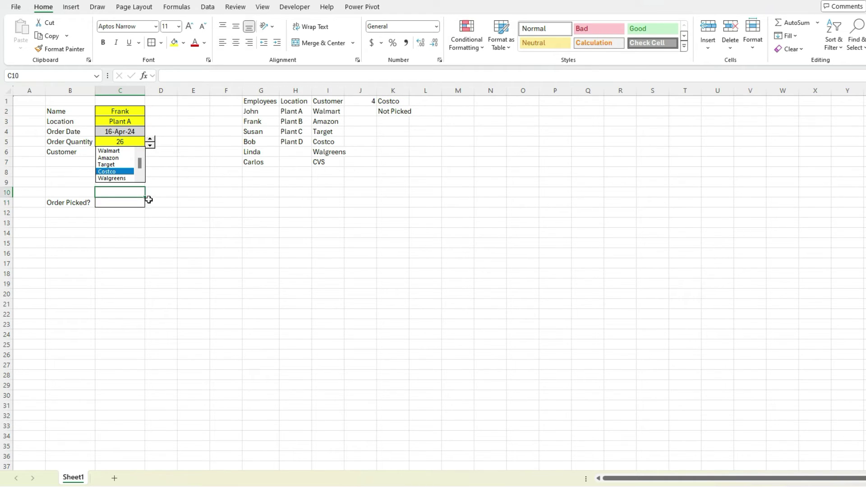
left_click_drag(144, 197, 143, 206)
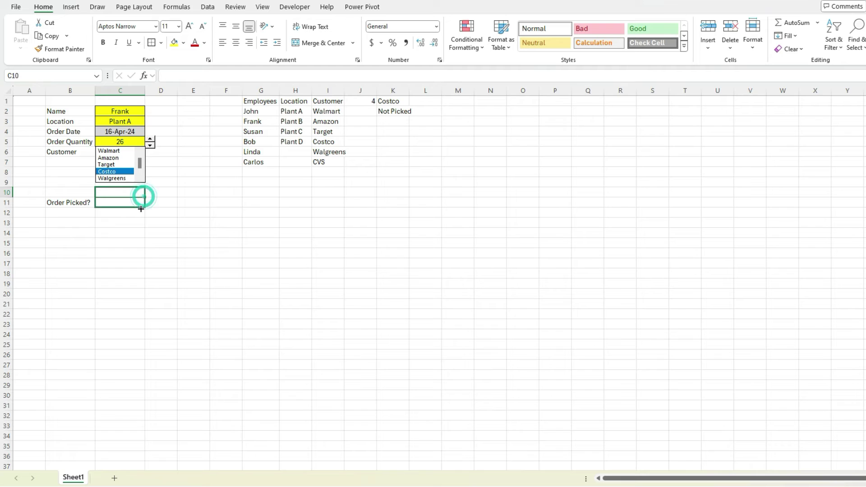
left_click(378, 111)
Step: Clear K2's formula and draw a Form Controls check box in cell C11
key("Delete")
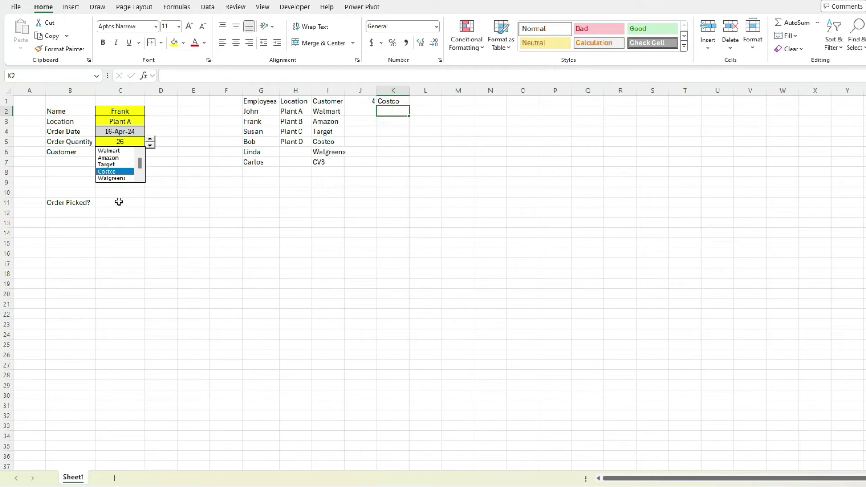
left_click(118, 202)
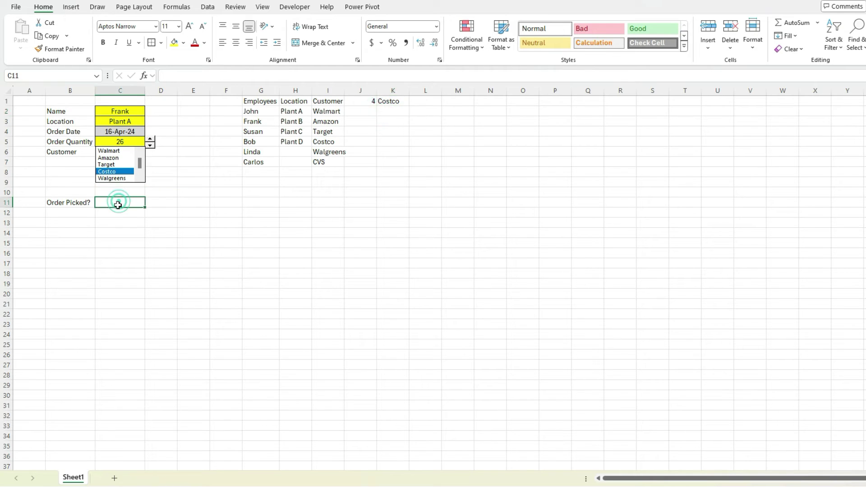
left_click(295, 7)
left_click(231, 51)
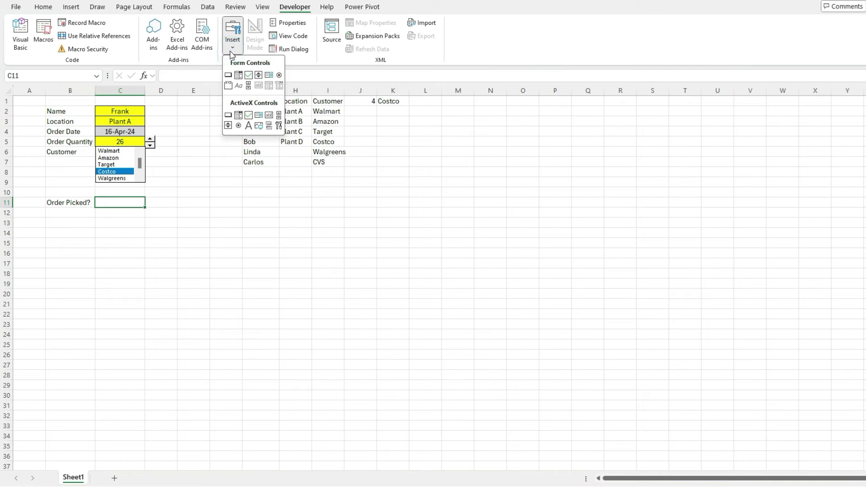
left_click(248, 75)
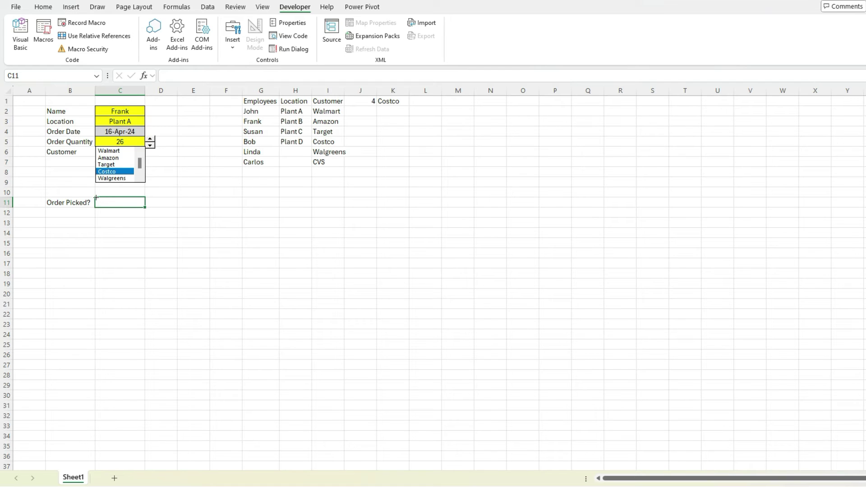
left_click_drag(97, 197, 145, 202)
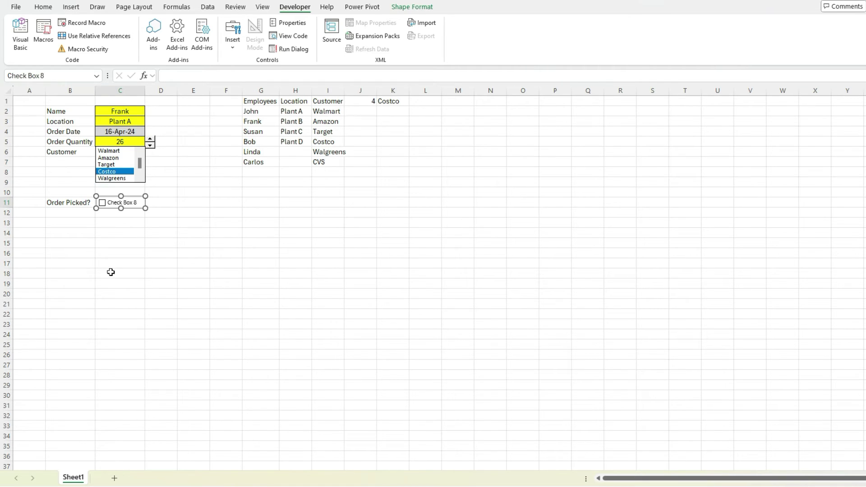
left_click(152, 271)
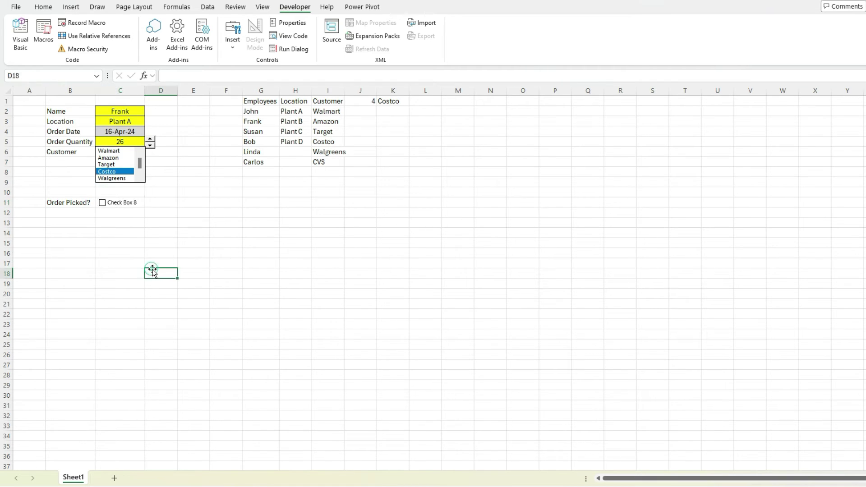
Step: Delete the check box's default caption text
right_click(133, 209)
key("Escape")
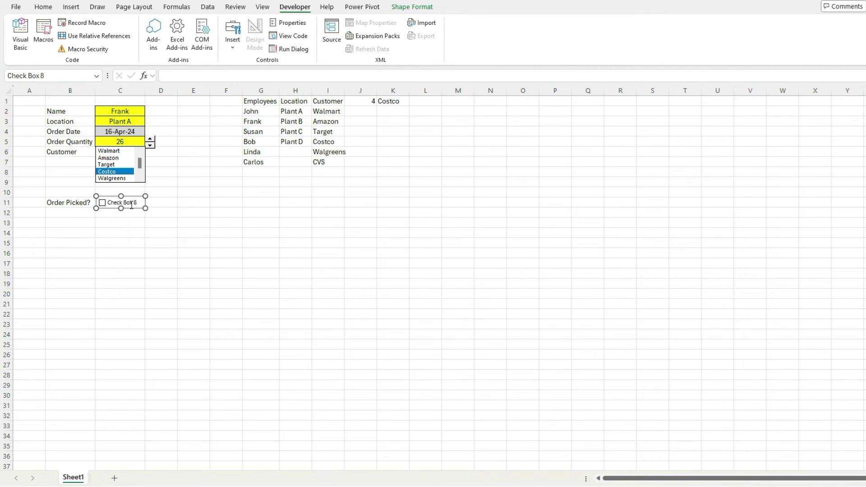
left_click(130, 204)
left_click(121, 202)
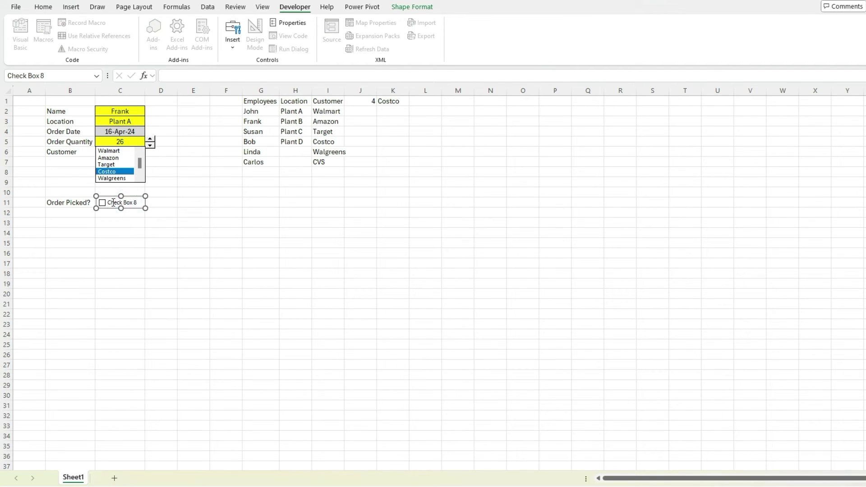
left_click_drag(111, 203, 146, 202)
key("BackSpace")
left_click(180, 220)
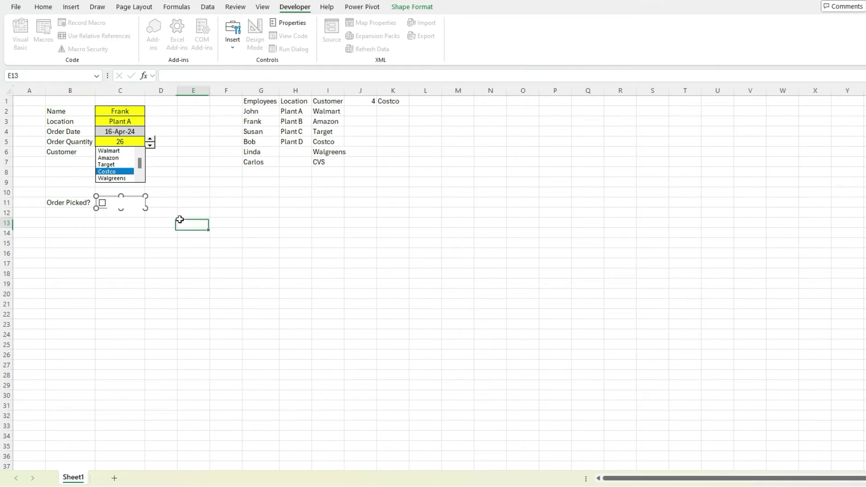
Step: Move the check box to the middle of C11, then tick and untick it to test
right_click(116, 201)
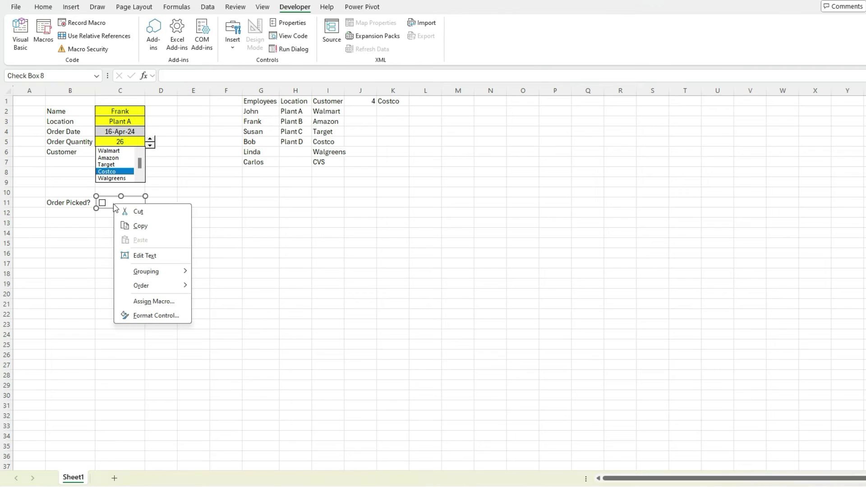
key("Escape")
left_click_drag(112, 195, 126, 196)
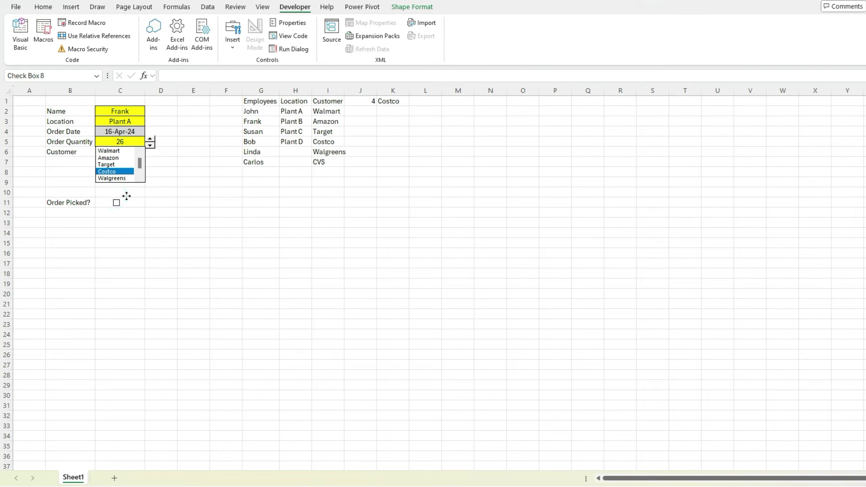
left_click(120, 292)
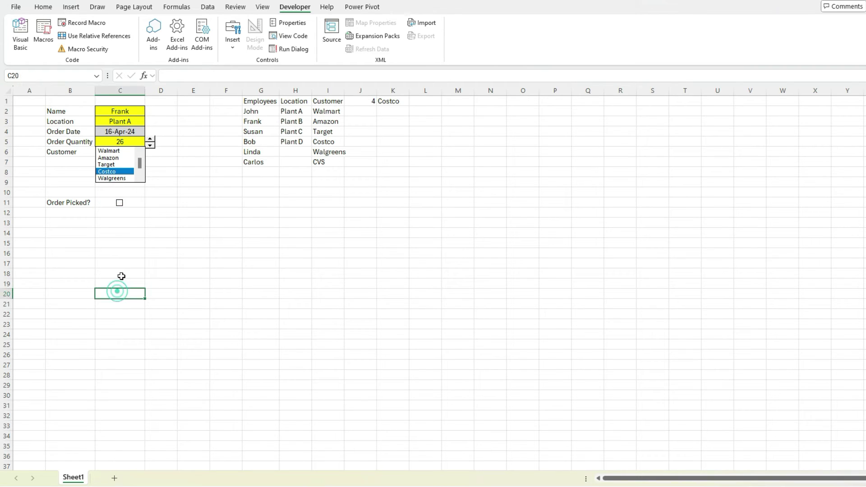
left_click(120, 204)
left_click(126, 211)
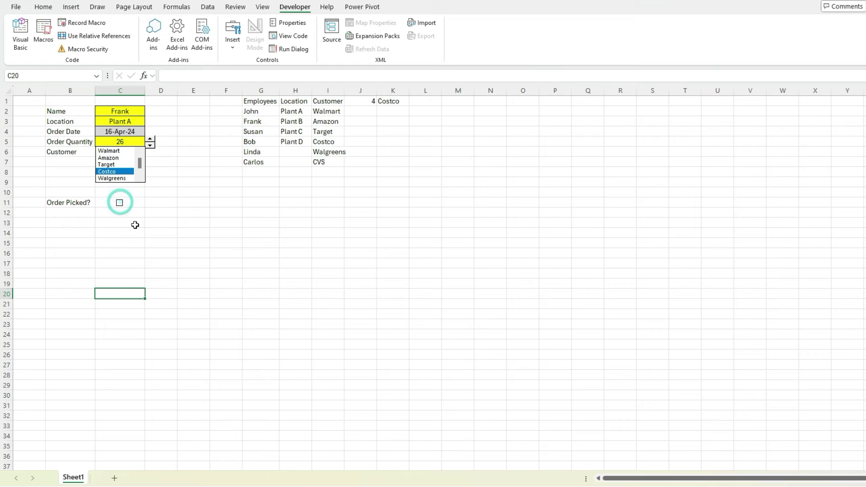
Step: Set the Order Picked? checkbox's cell link to $K$2 in Format Control
right_click(122, 208)
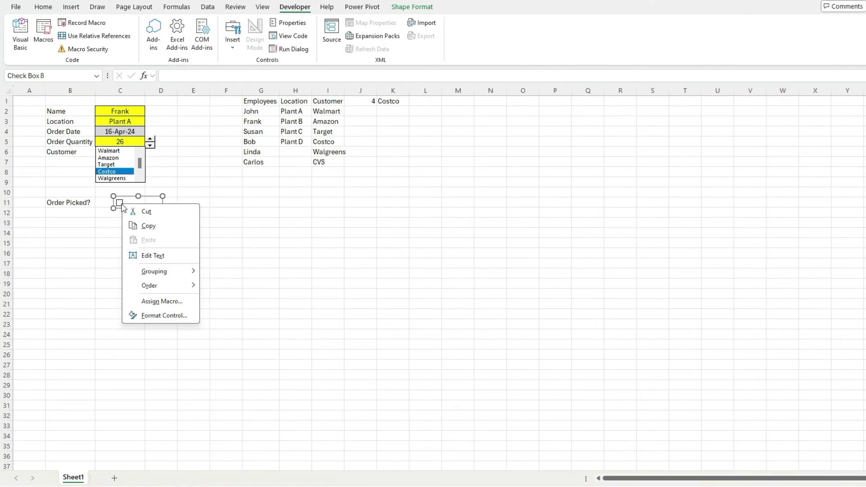
left_click(171, 316)
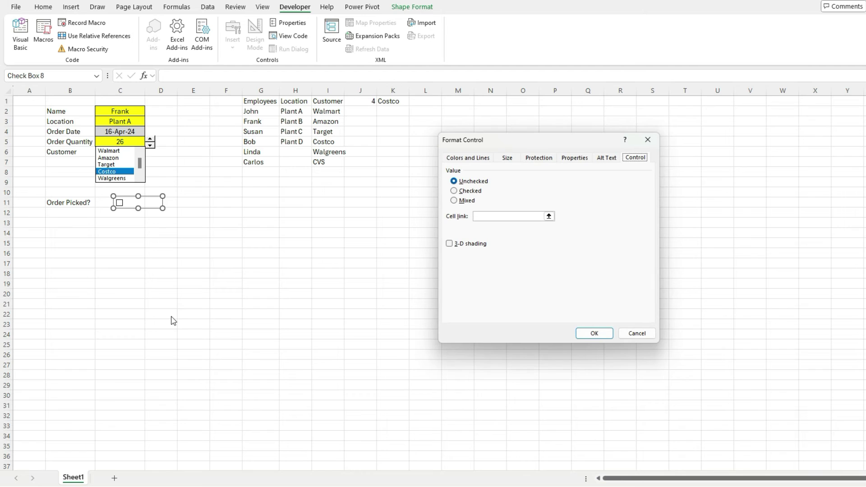
left_click(549, 217)
left_click(383, 112)
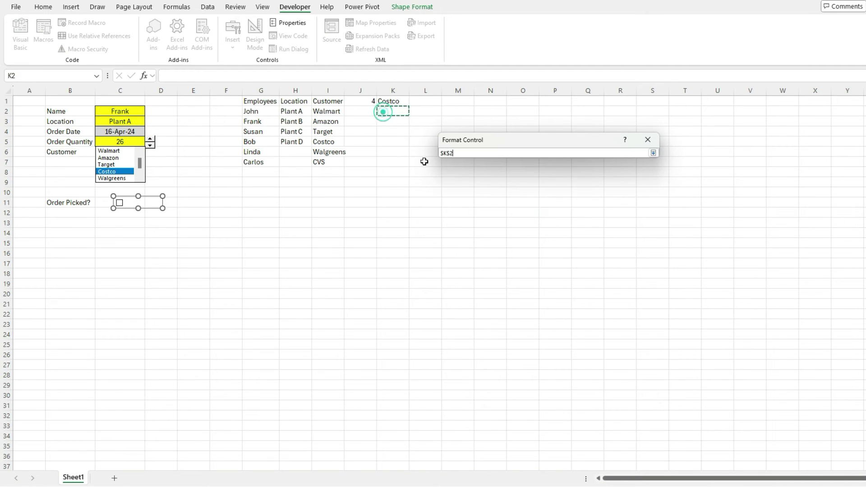
key("Return")
left_click(593, 332)
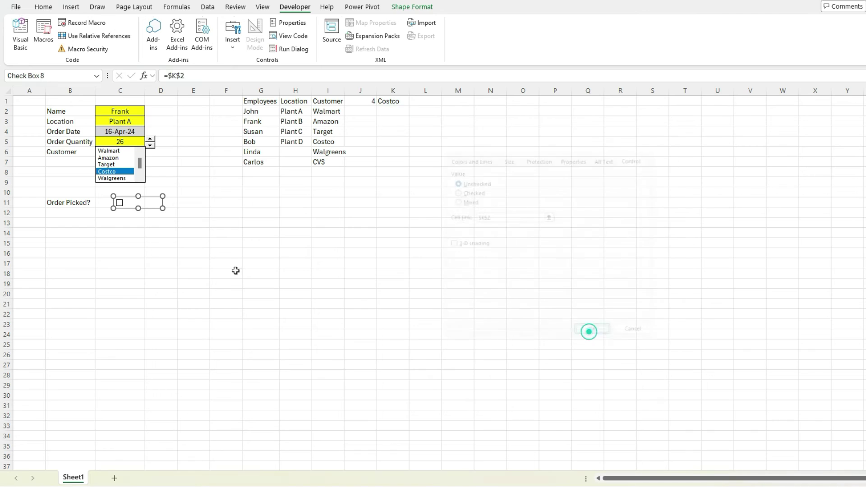
left_click(194, 263)
Step: Tick and untick the checkbox twice to confirm K2 toggles between TRUE and FALSE
left_click(119, 203)
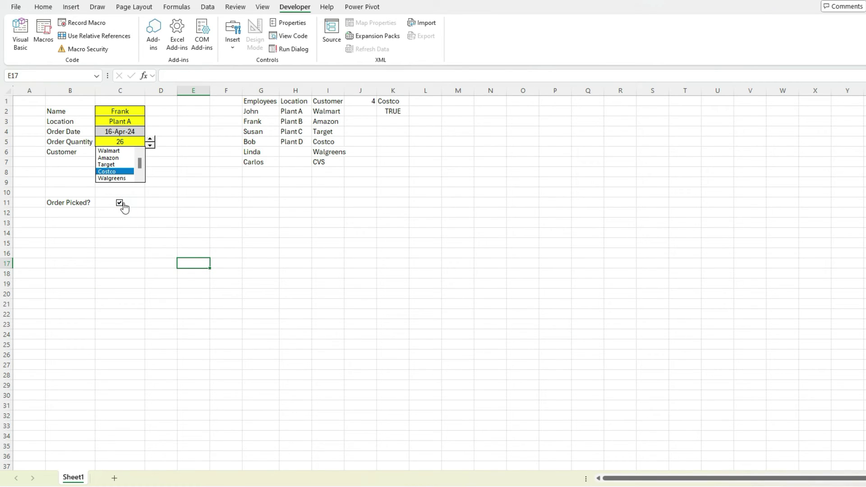
left_click(120, 203)
left_click(120, 204)
left_click(120, 203)
left_click(44, 7)
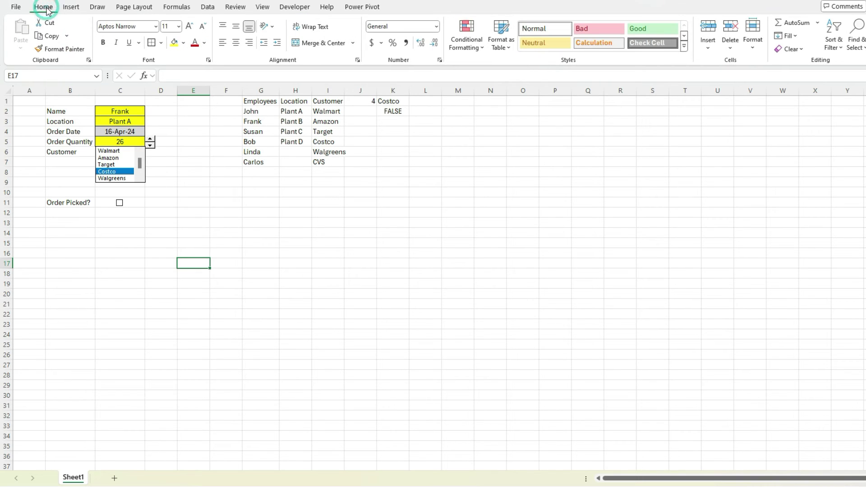
Step: Insert a built-in in-cell checkbox into cell C13
left_click(71, 7)
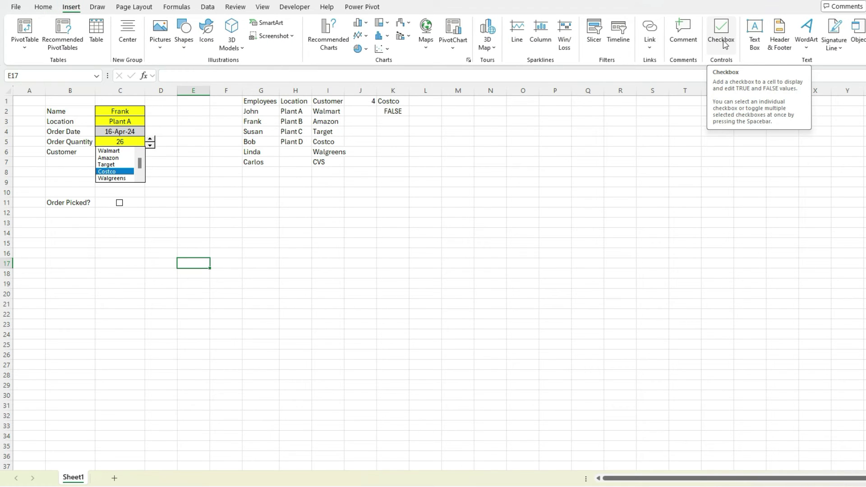
left_click(133, 223)
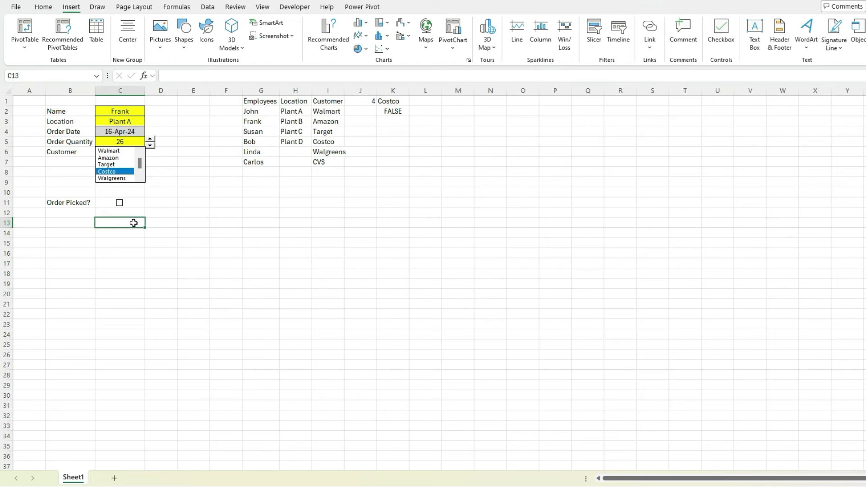
left_click(119, 221)
left_click(722, 39)
left_click(184, 296)
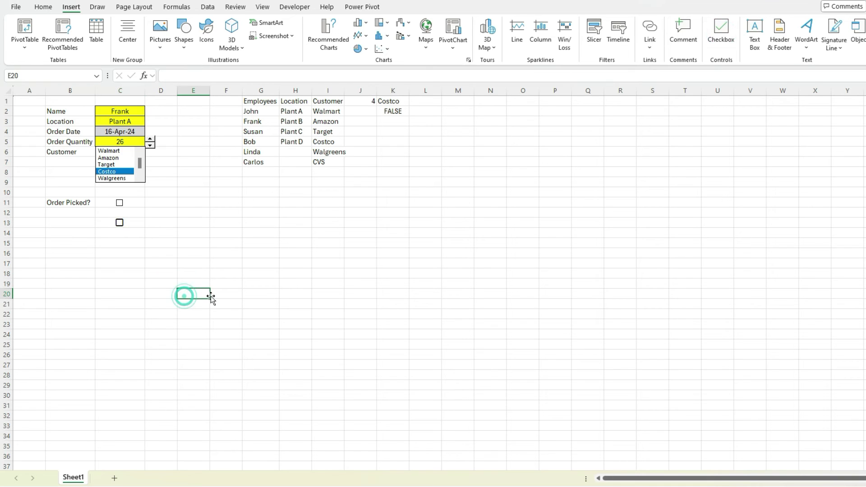
Step: Toggle the C13 checkbox on and off twice, switching the cell between TRUE and FALSE
left_click(120, 223)
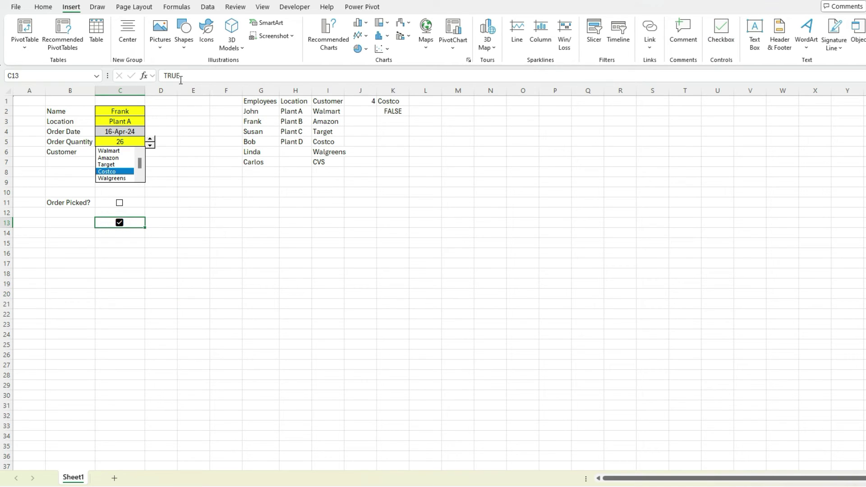
left_click(120, 223)
left_click(120, 224)
left_click(120, 223)
right_click(7, 223)
Step: Delete row 13 with its checkbox, then recheck the Order Picked? checkbox still toggles
left_click(71, 334)
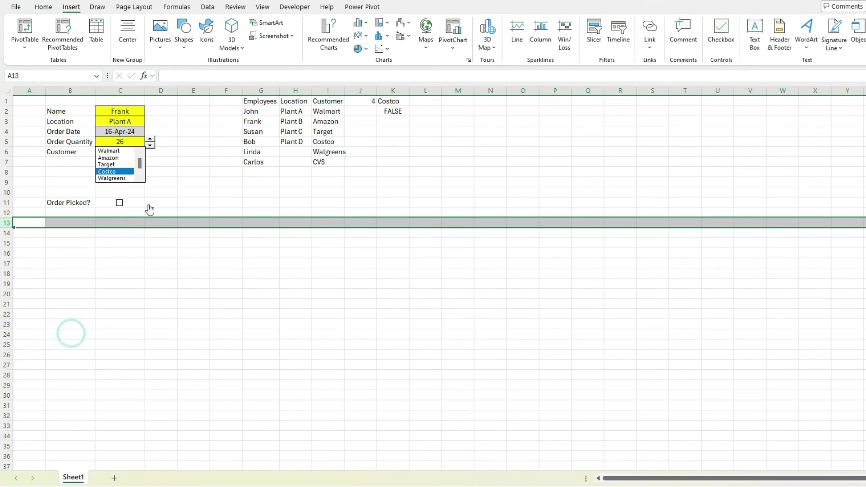
left_click(118, 204)
left_click(119, 204)
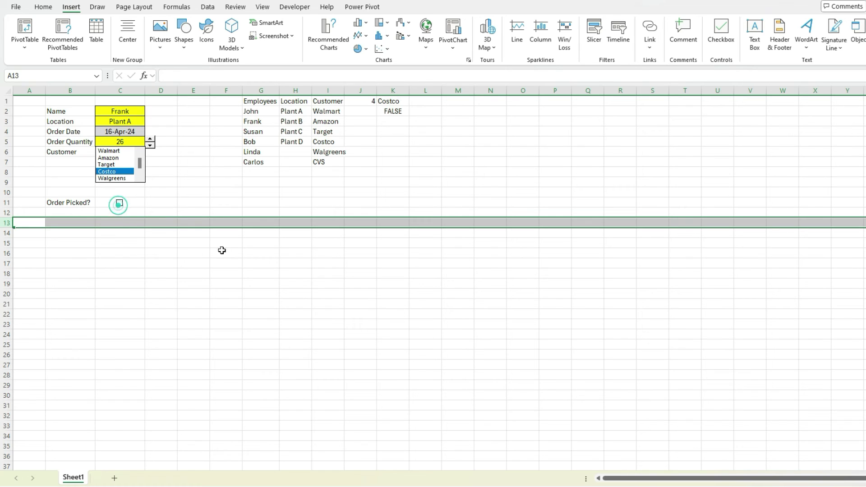
left_click(197, 274)
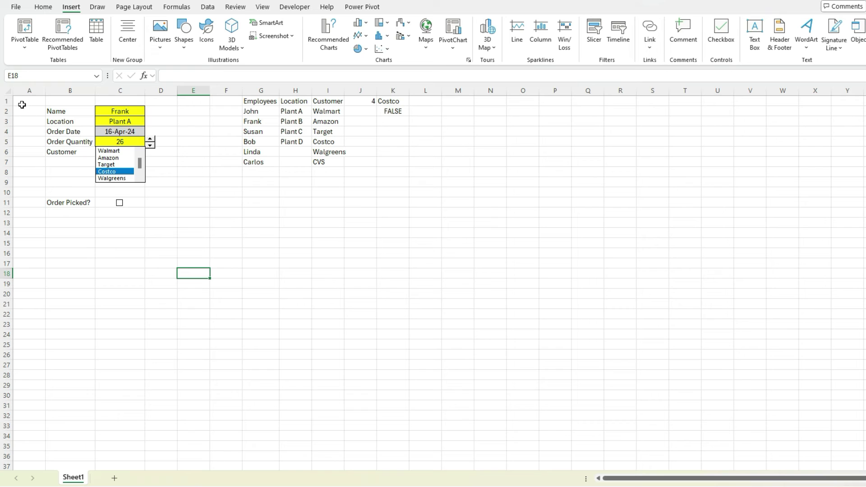
Step: Insert three blank rows above the form at rows 1 to 3
left_click_drag(19, 102, 202, 216)
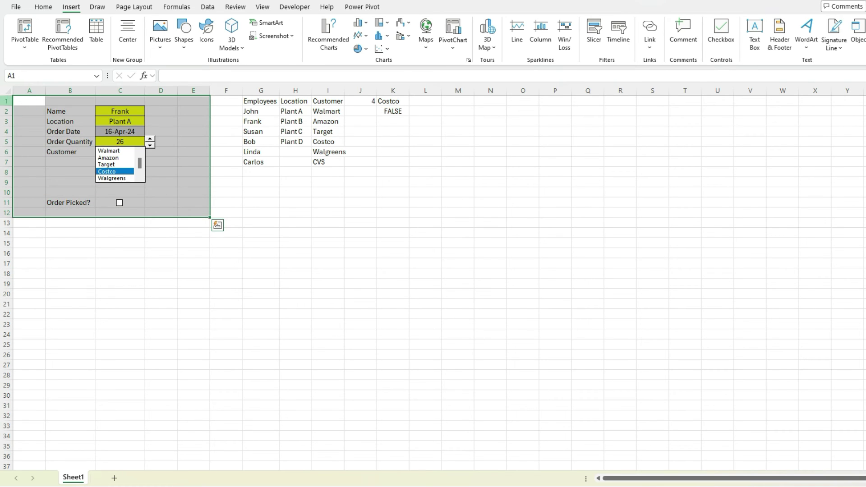
left_click_drag(6, 101, 6, 122)
right_click(6, 123)
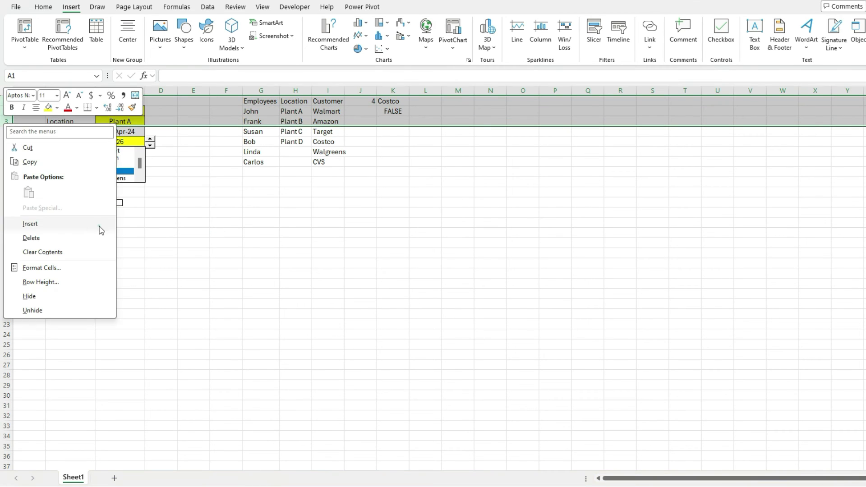
left_click(99, 226)
left_click(194, 282)
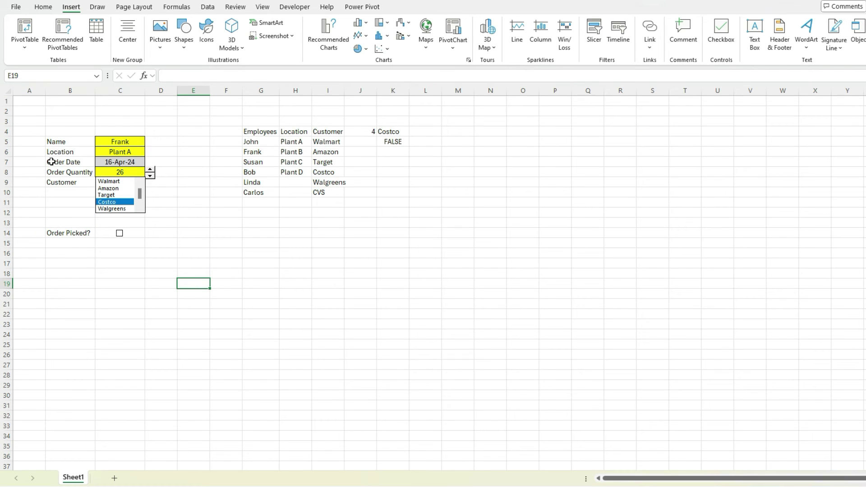
Step: Move Order Date up to B2:C2 and delete the empty row 7 cells, shifting cells up
left_click_drag(51, 161, 126, 118)
left_click(171, 141)
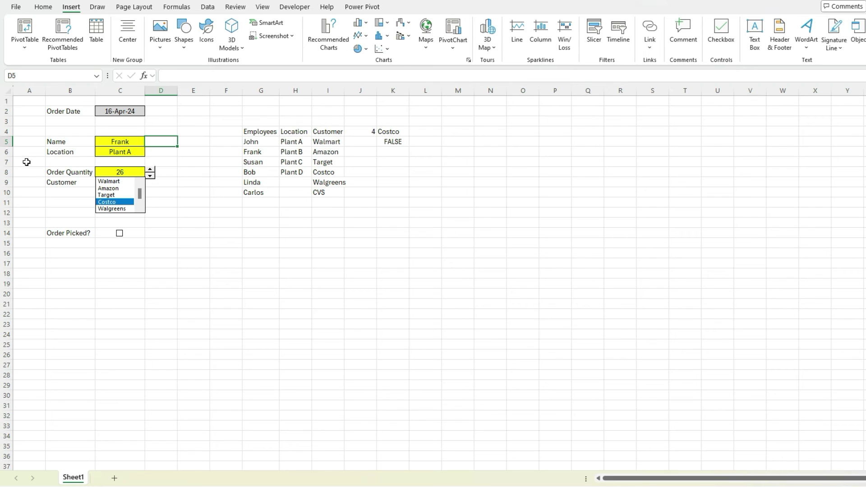
left_click_drag(25, 162, 213, 162)
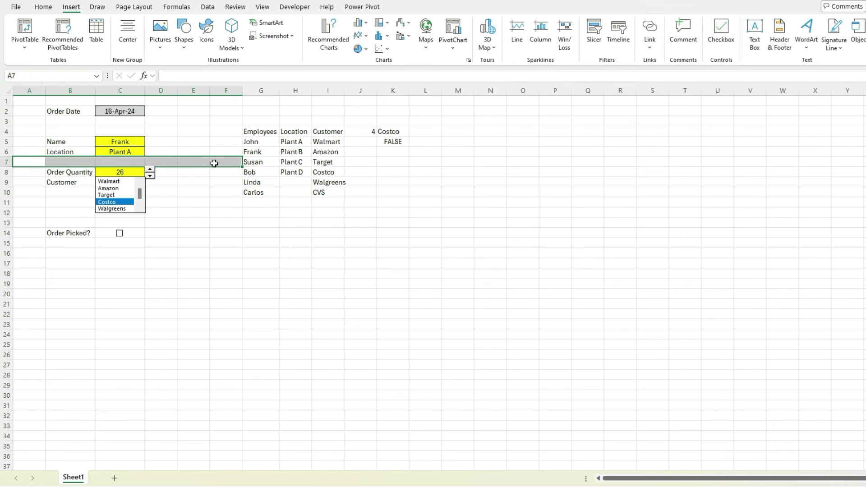
right_click(215, 166)
left_click(246, 293)
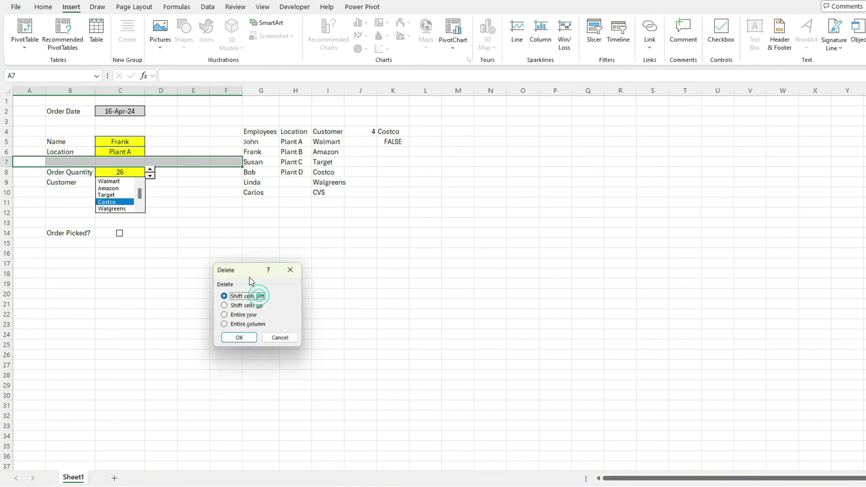
left_click(248, 341)
left_click(193, 282)
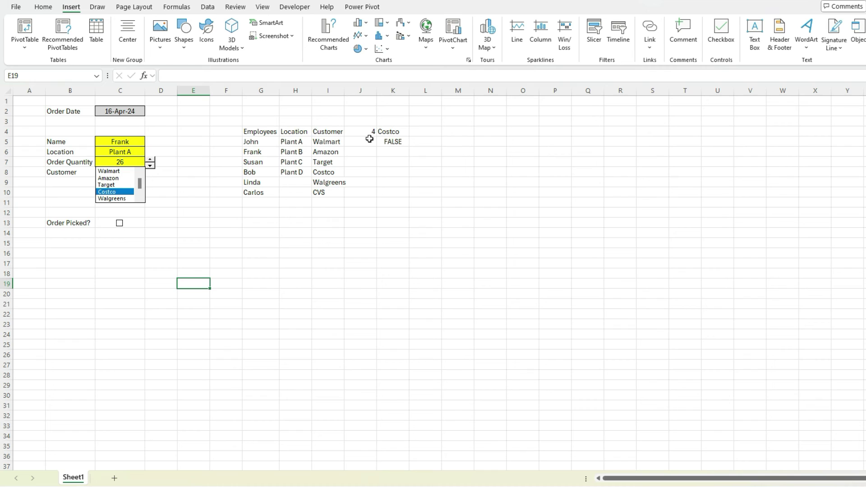
left_click(113, 139)
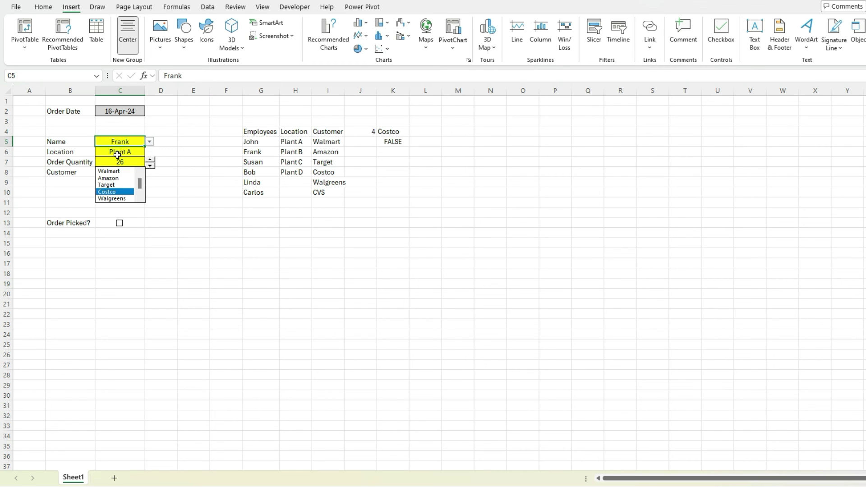
left_click(118, 152)
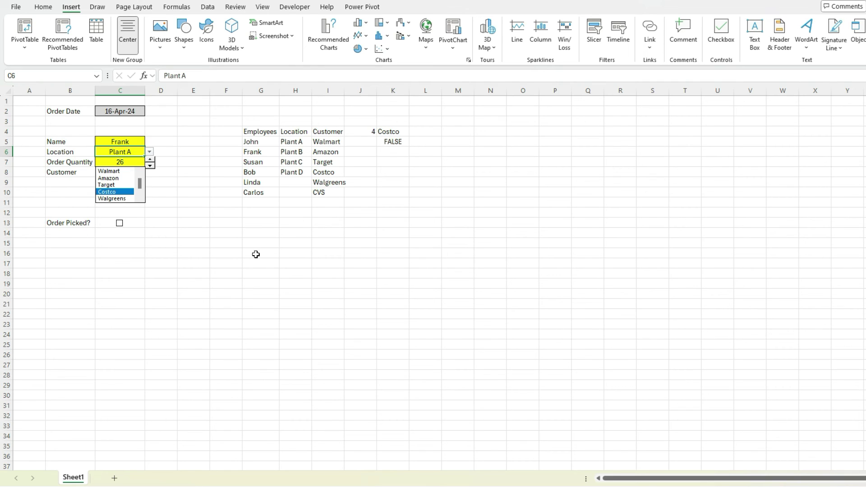
left_click_drag(61, 144, 72, 173)
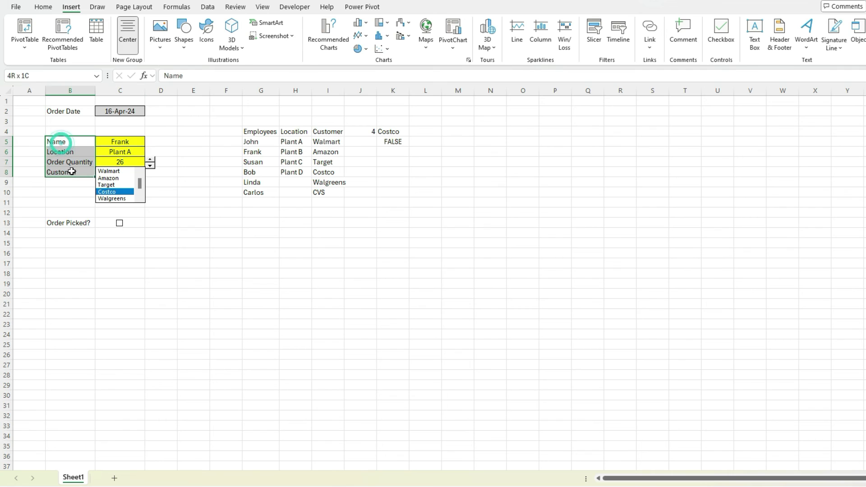
Step: Copy the four form labels from B5:B8 into G14:G17
right_click(74, 176)
left_click(97, 186)
left_click(257, 235)
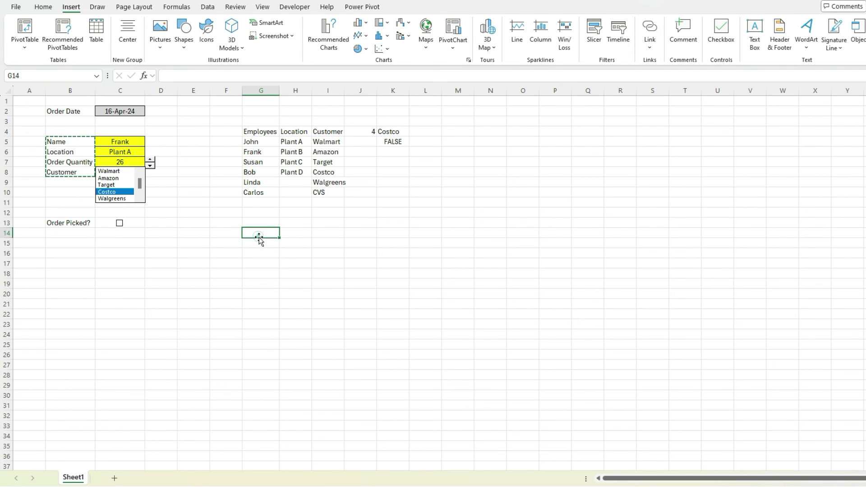
key("ctrl+v")
Step: Link H14:H16 to C5, C6, C7 and move K4's Costco lookup into H17
left_click(293, 233)
type("=")
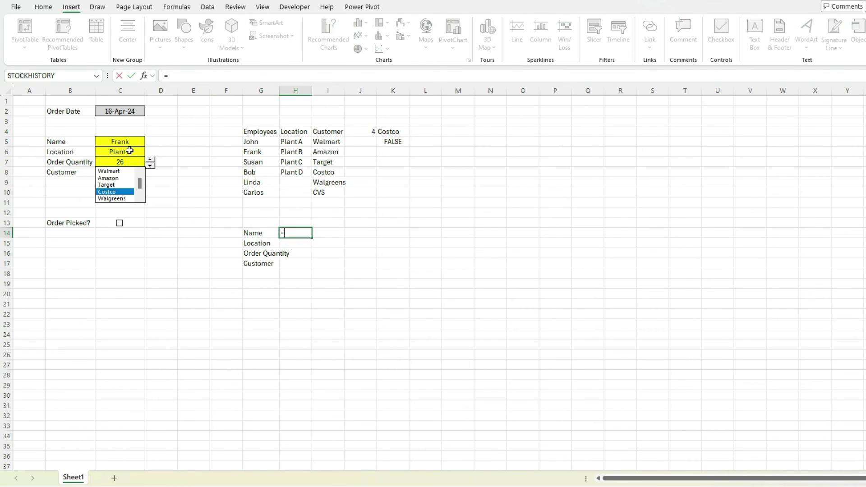
left_click(115, 141)
key("Return")
type("=")
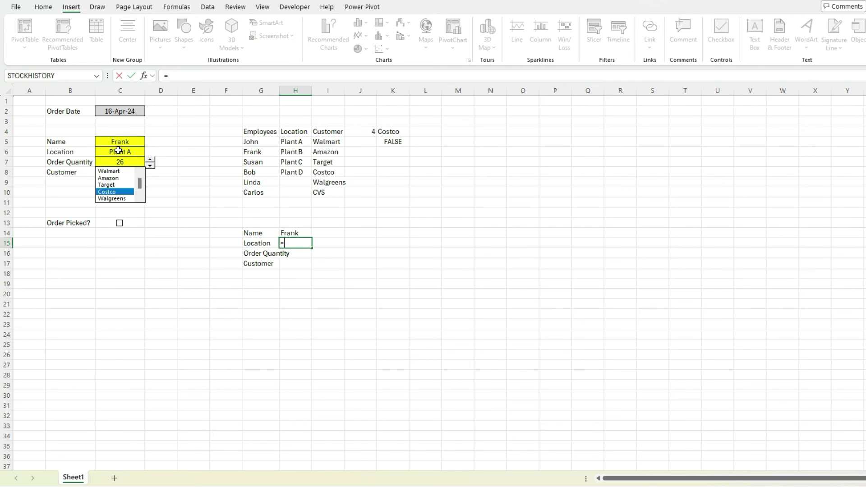
left_click(118, 152)
key("Return")
type("=")
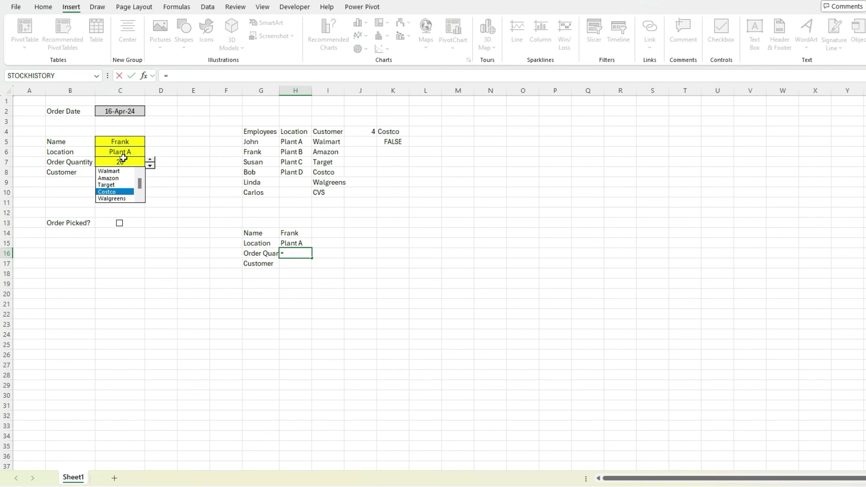
left_click(121, 160)
key("Return")
left_click(384, 132)
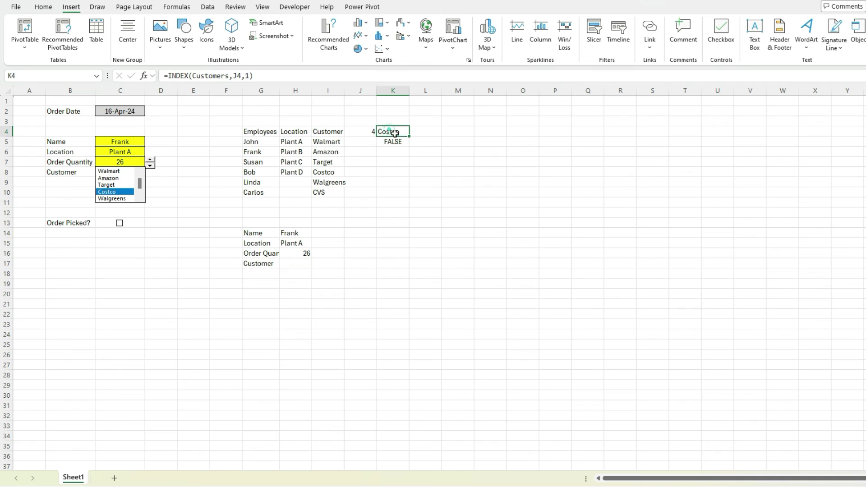
left_click_drag(399, 138, 302, 268)
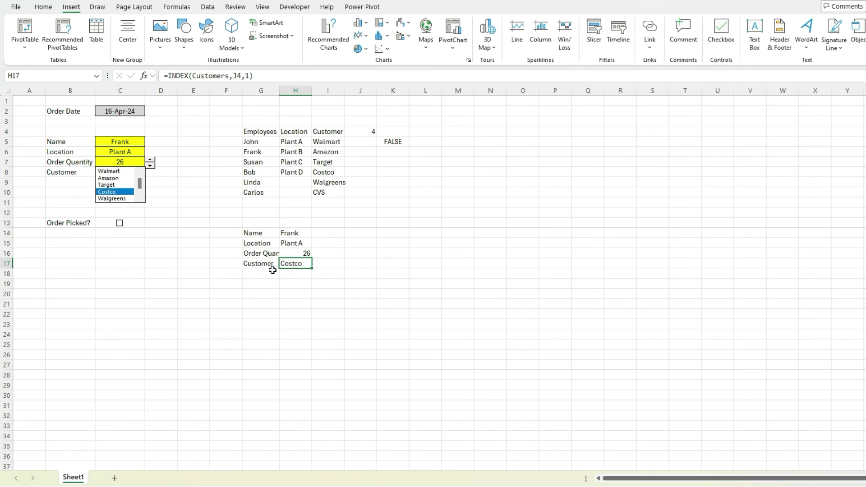
Step: Tick the checkbox and enter =IF(K5=TRUE,"Picked","Not Picked") in H18
left_click(296, 271)
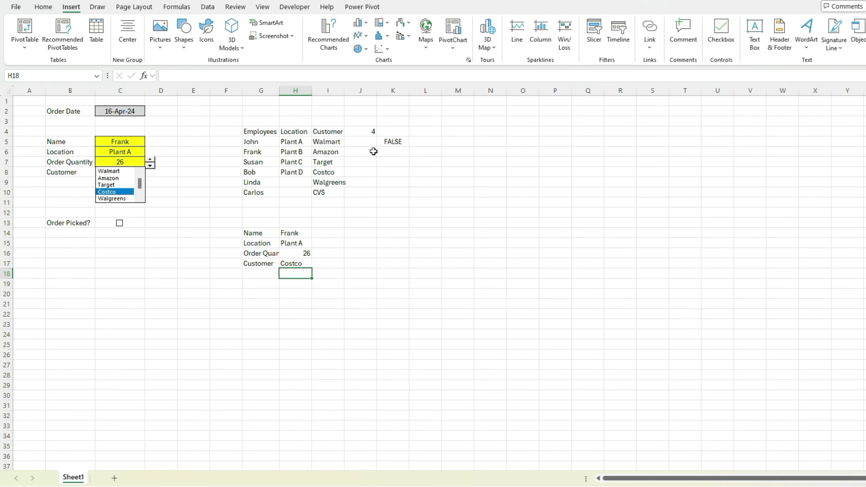
left_click(119, 223)
type("=if(")
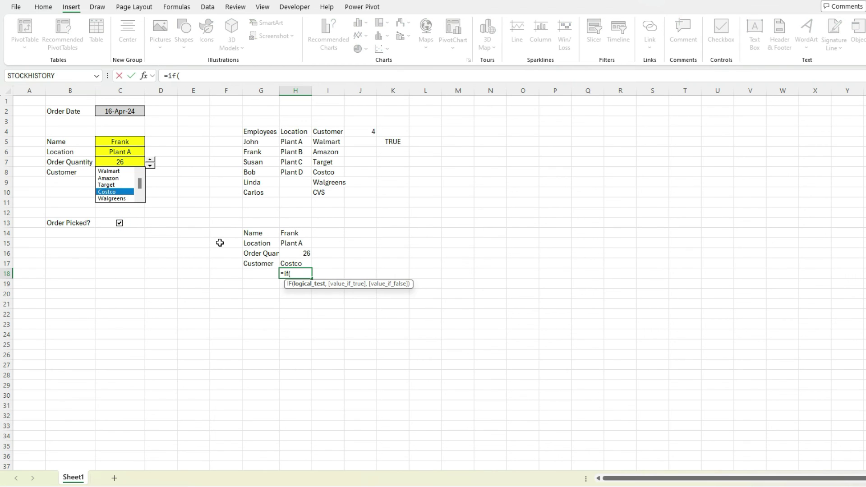
left_click(403, 141)
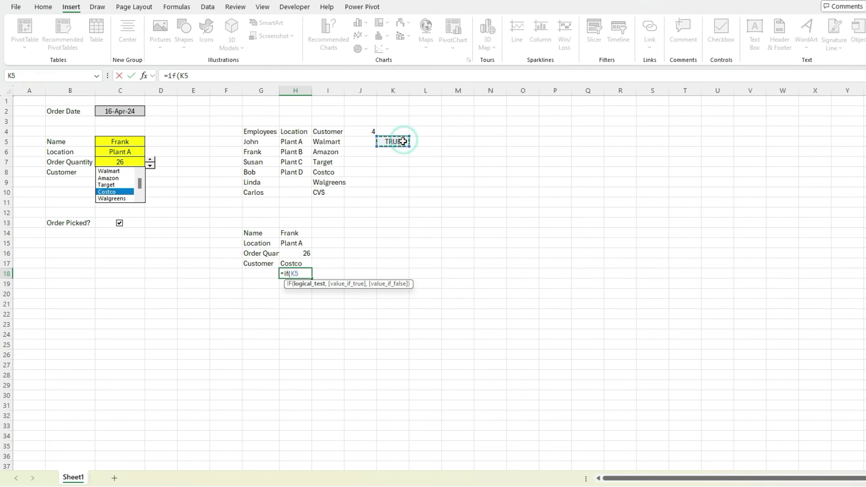
type("=true,\"Pc")
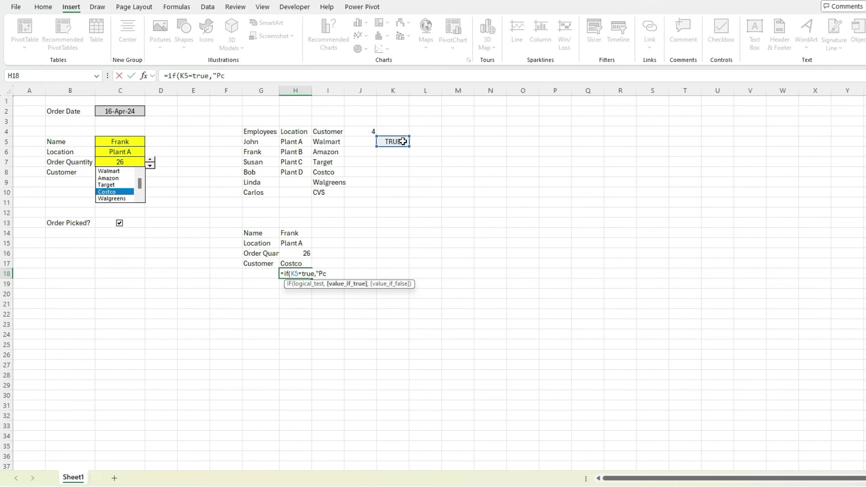
type("i")
key("BackSpace")
key("BackSpace")
type("icked\",")
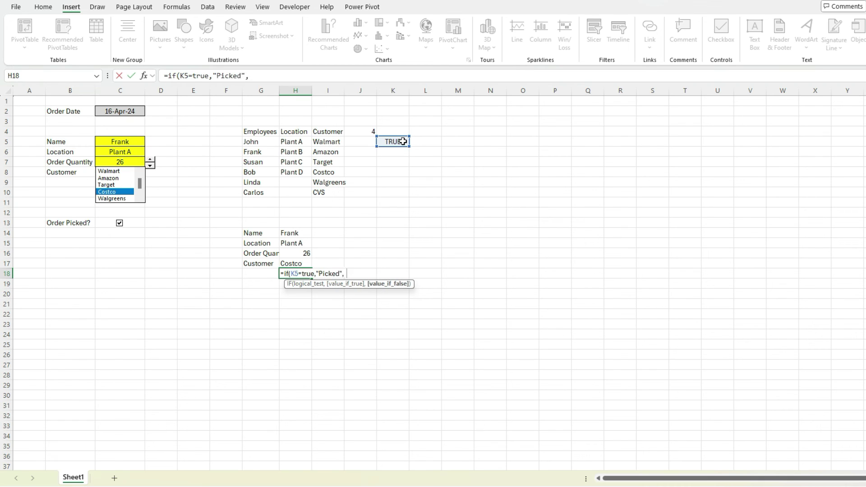
type("\"Not Picked\")")
key("Return")
Step: Label G18 'Picked' and select the quantity cell H16
key("Up")
key("Left")
type("Picked")
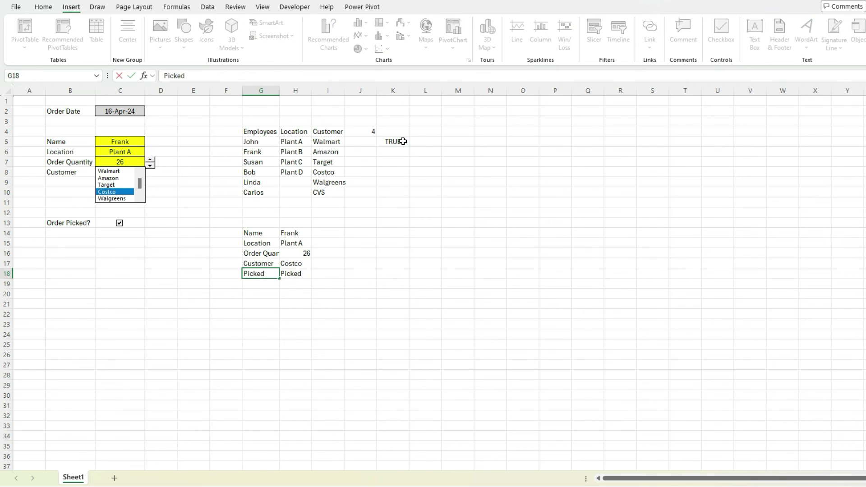
key("Return")
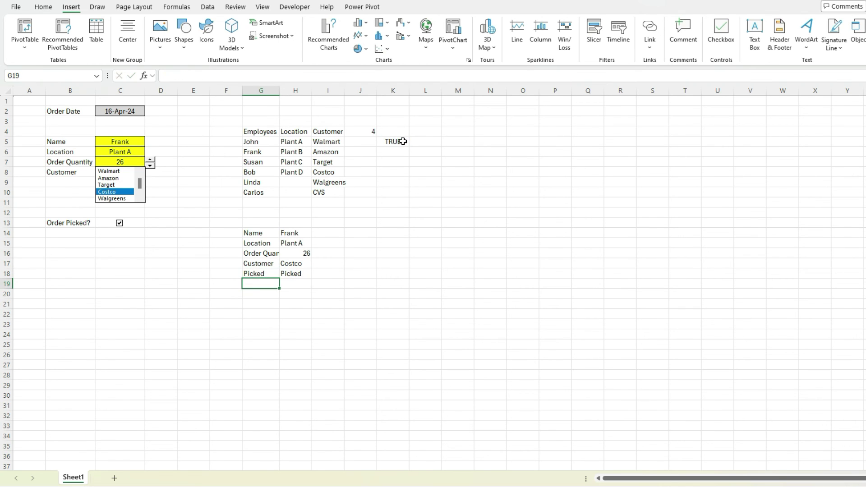
left_click(303, 253)
left_click(46, 7)
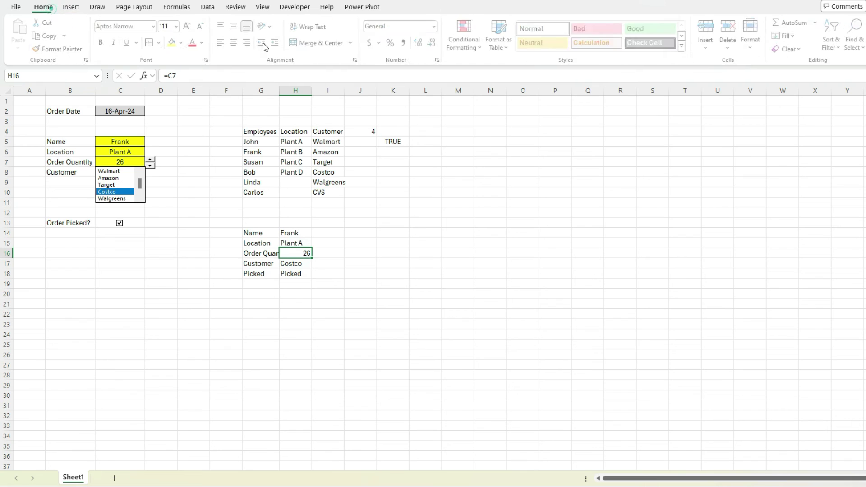
Step: Centre H16's 26, then add G19 'Order Date' with H19 =C2 showing 16-Apr-24
left_click(233, 43)
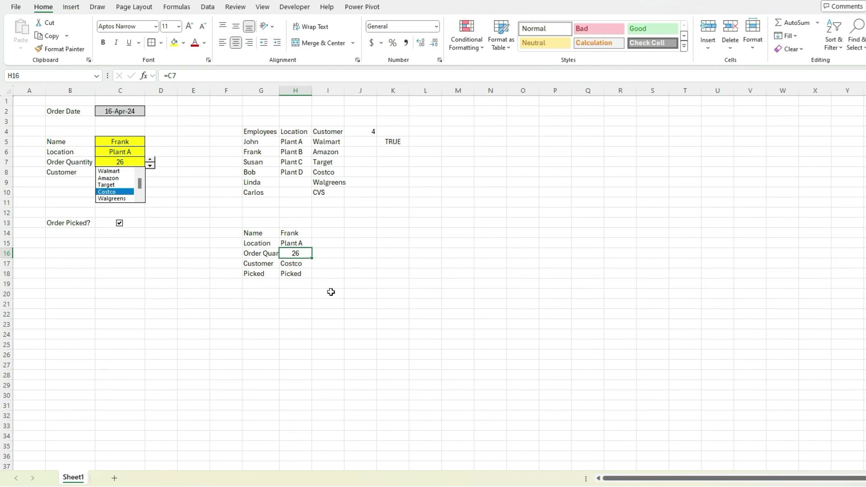
left_click(249, 284)
type("Order Date")
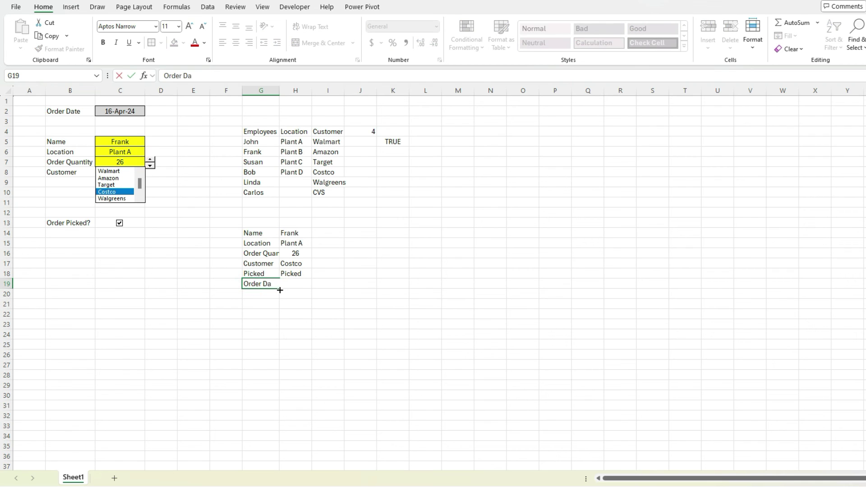
key("Tab")
type("=")
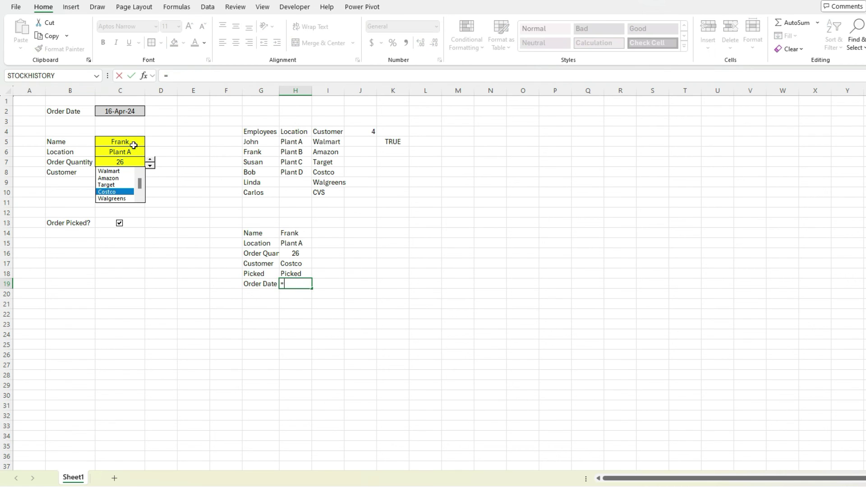
left_click(119, 111)
key("Return")
key("Up")
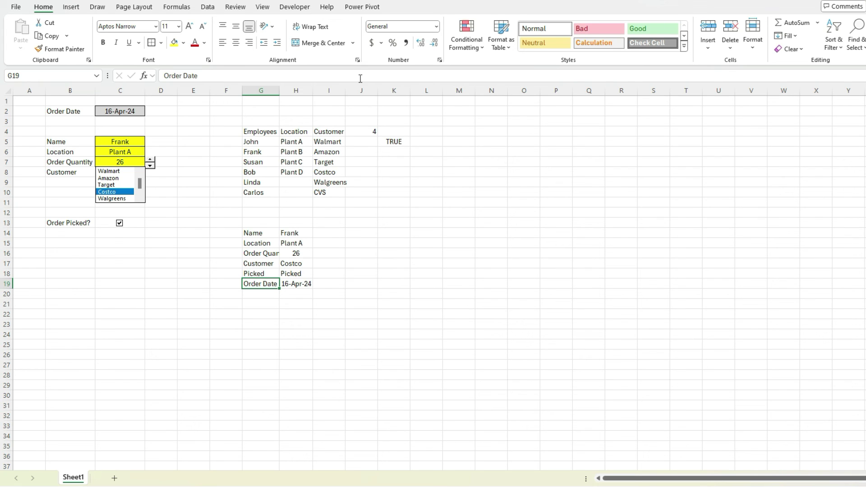
Step: Open the Developer Insert gallery and review the customer list box's Format Control settings unchanged
left_click(304, 13)
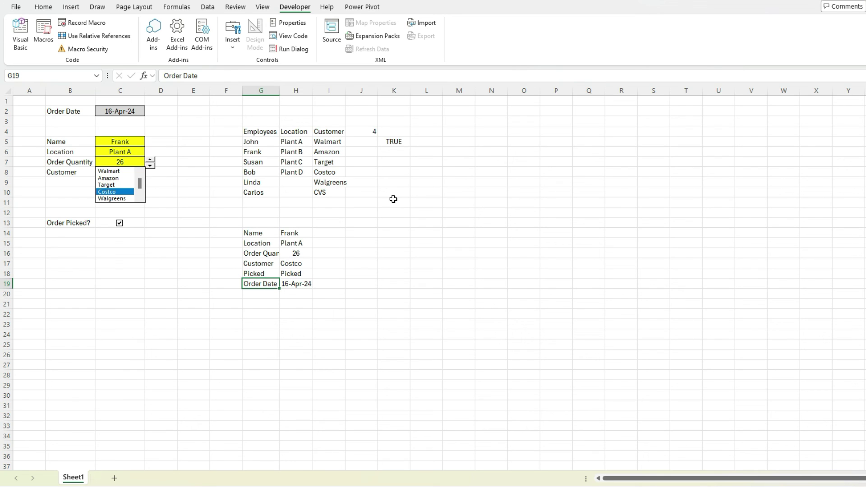
left_click(233, 47)
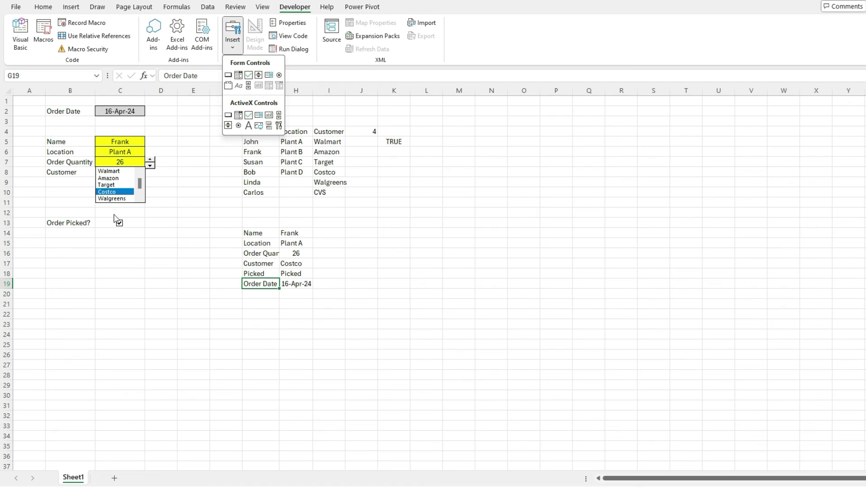
right_click(127, 198)
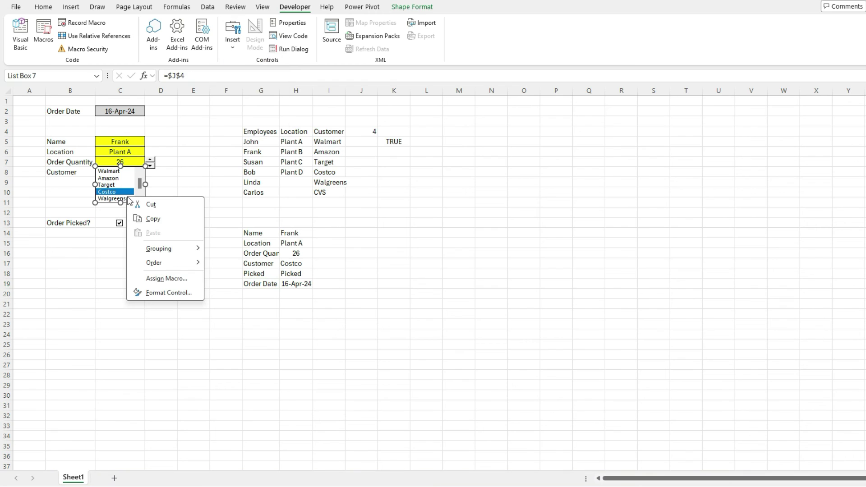
left_click(180, 292)
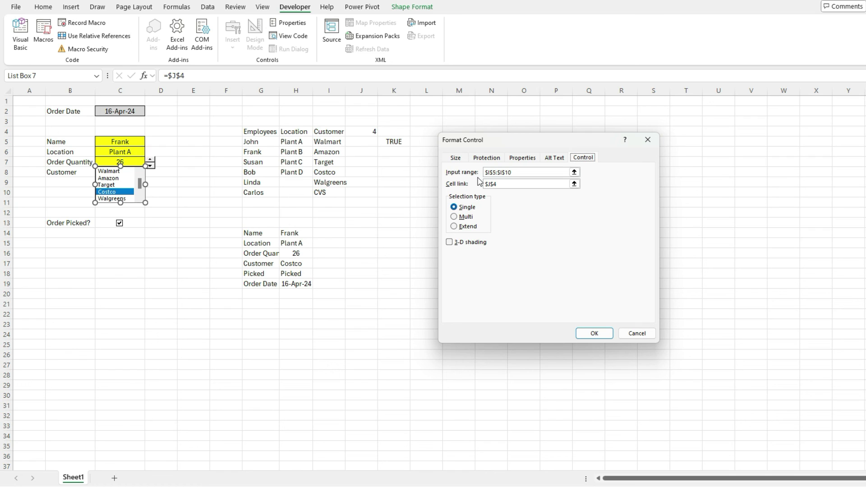
left_click(591, 332)
left_click(234, 244)
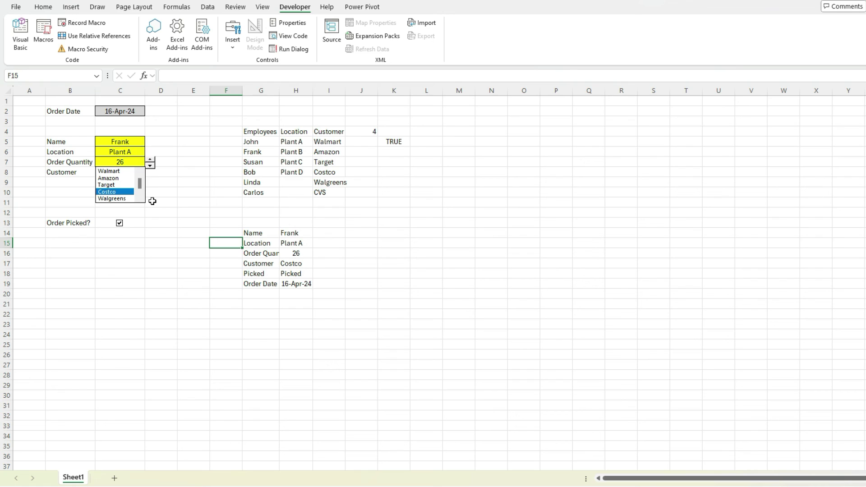
Step: Open and close the C5 name dropdown, then pick Target and finally Amazon in the customer list box
left_click(121, 141)
left_click(150, 143)
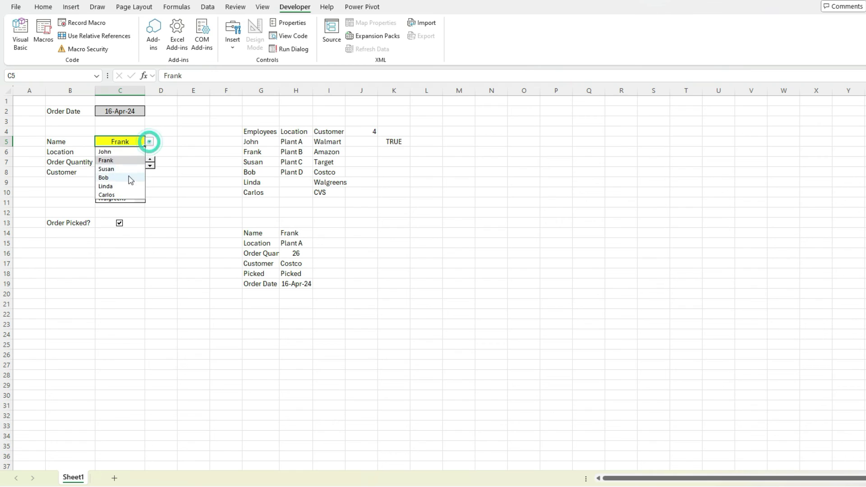
left_click(198, 171)
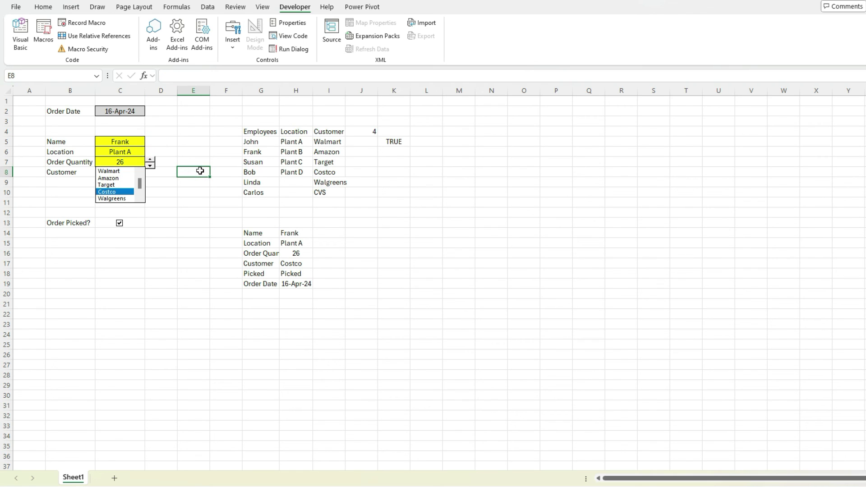
left_click(119, 185)
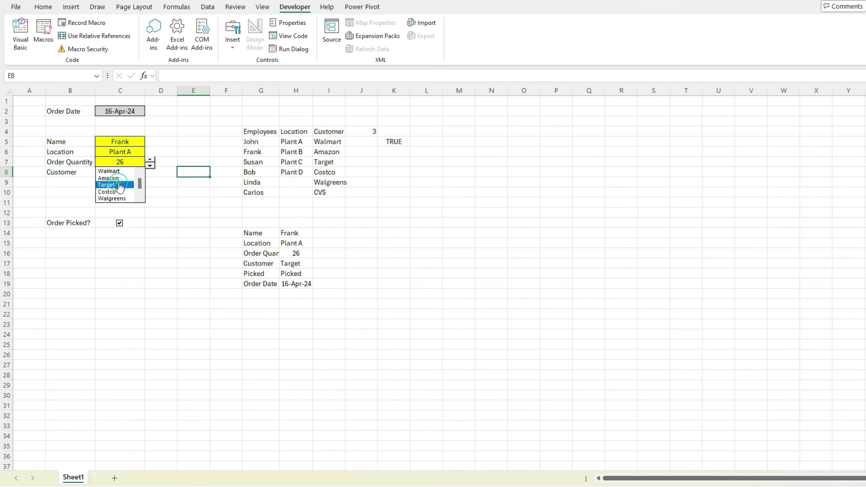
left_click(115, 178)
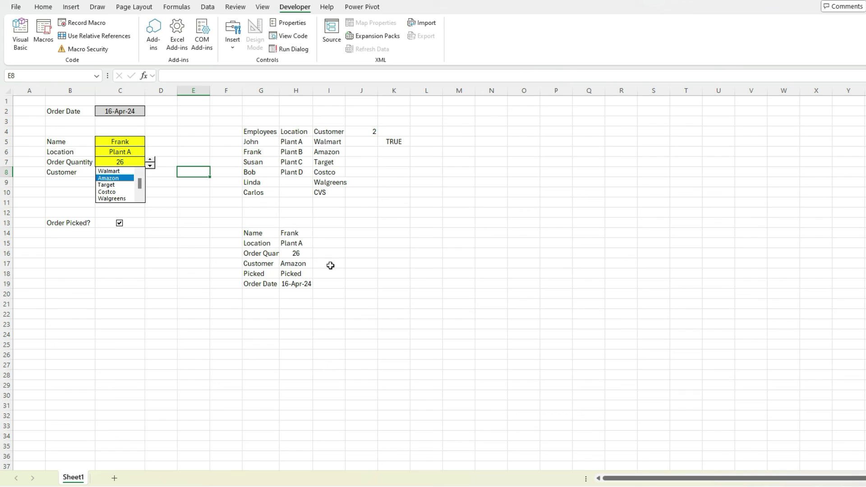